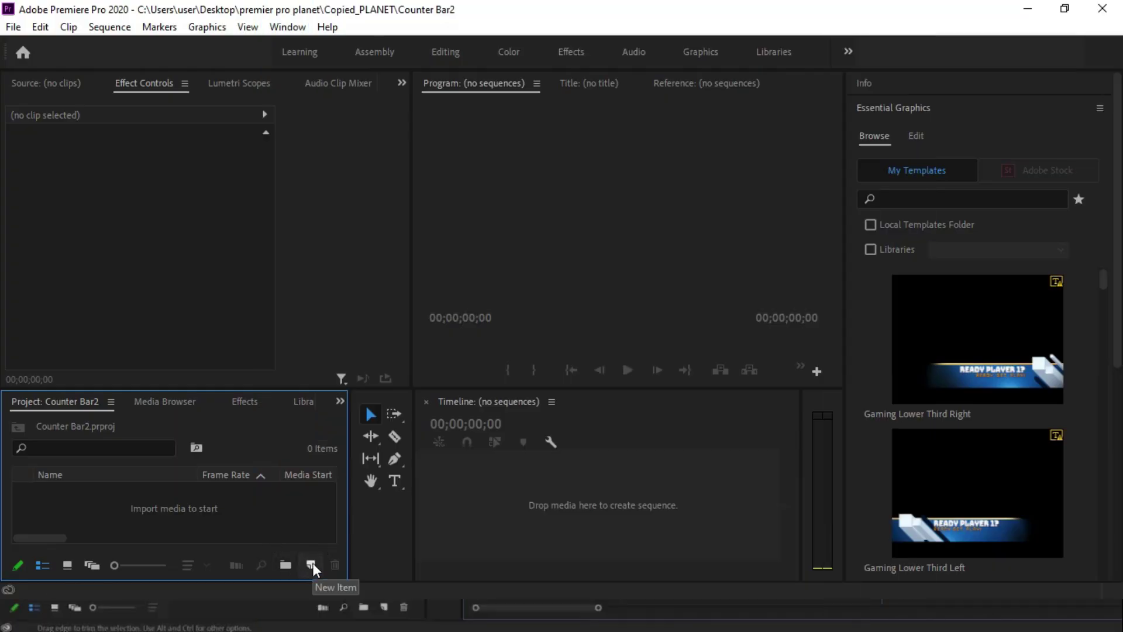
# Step: Create a 1920×1080 colour matte in bright green 01EE07 named Background
pyautogui.click(312, 565)
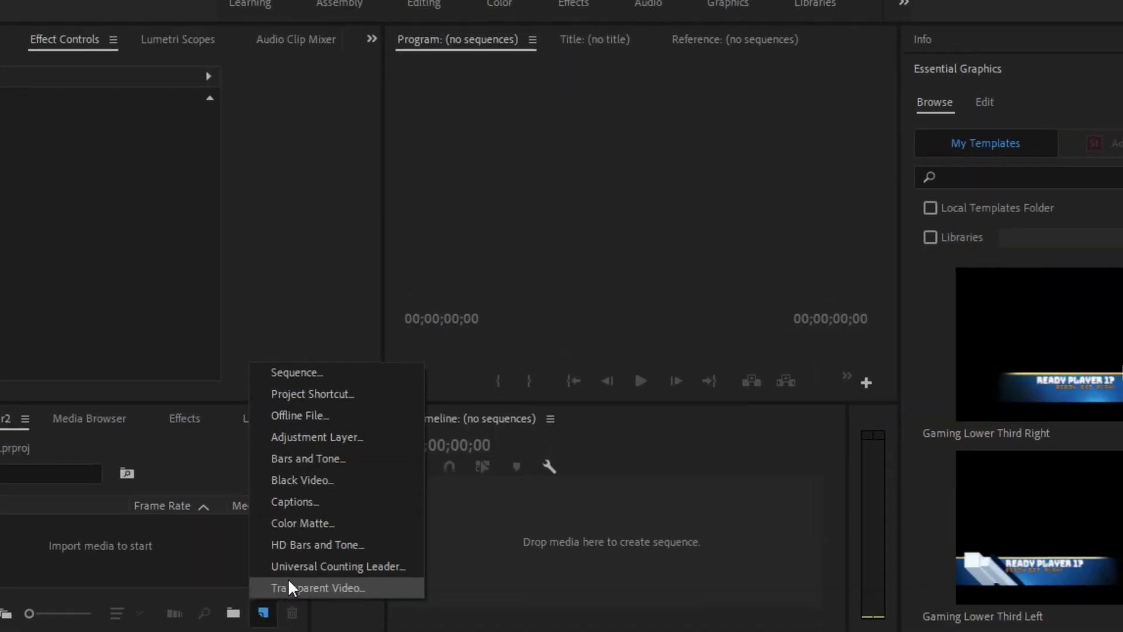
pyautogui.click(276, 546)
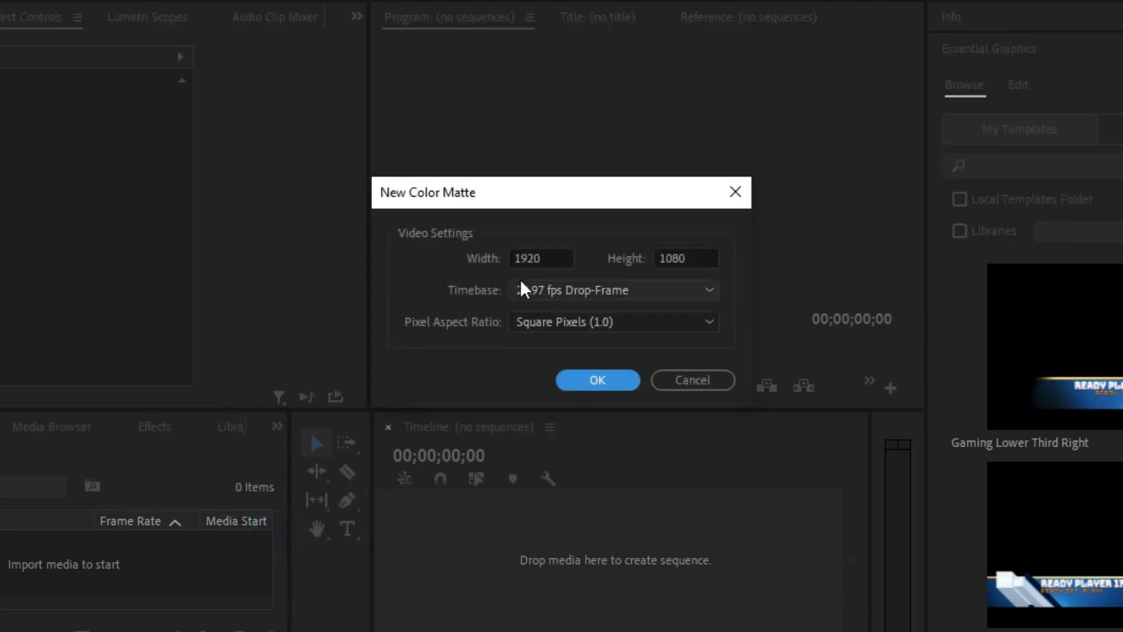
pyautogui.click(592, 375)
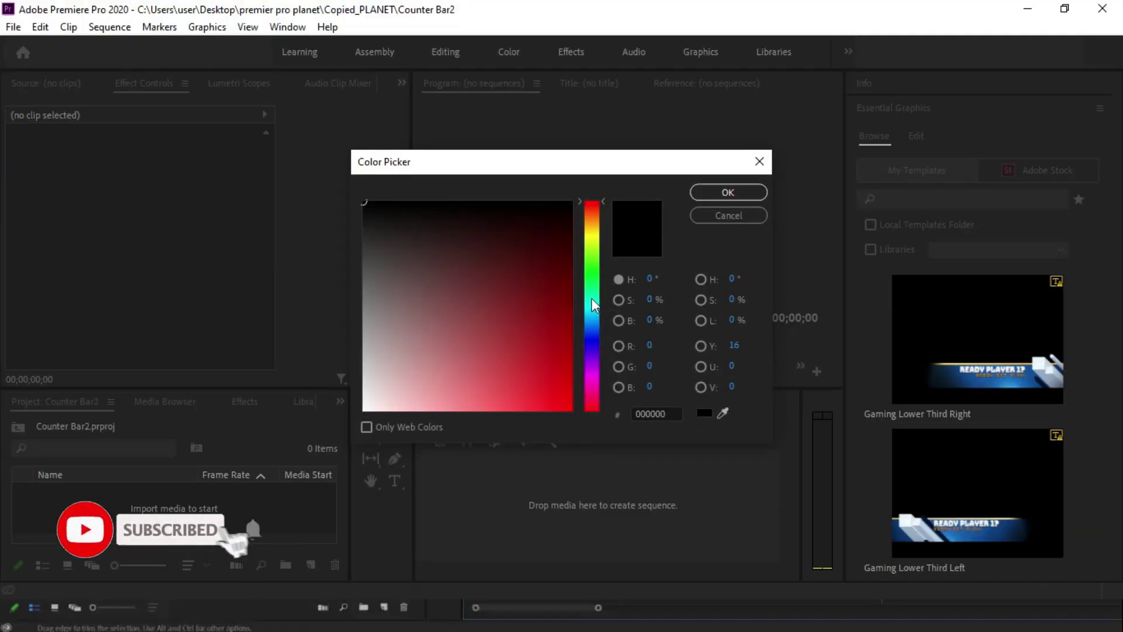
pyautogui.click(592, 273)
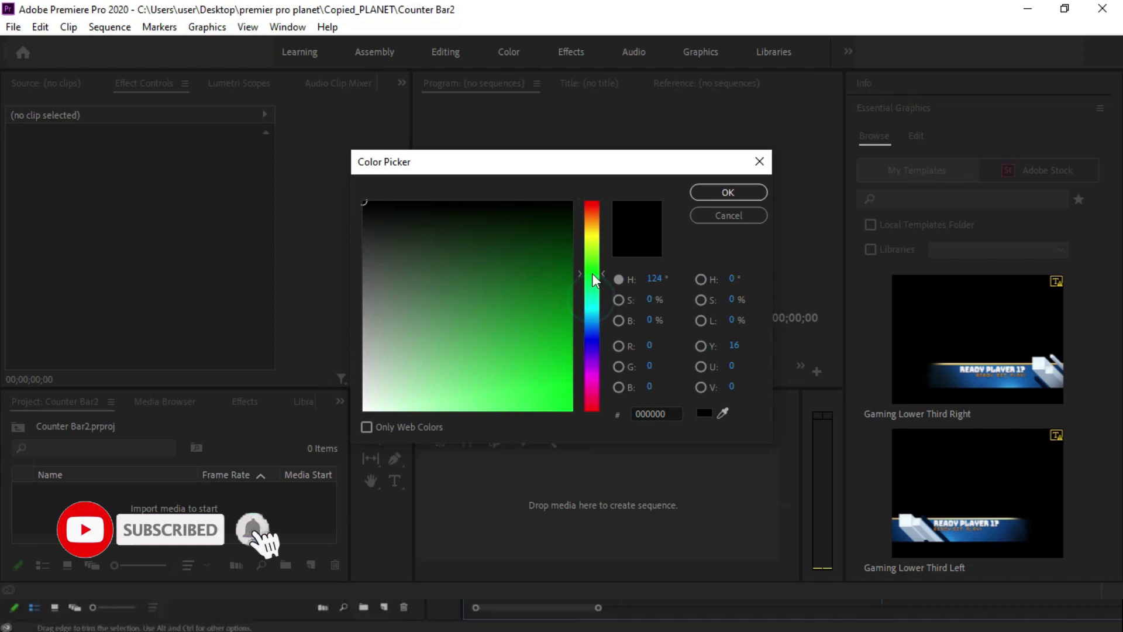
pyautogui.click(571, 397)
pyautogui.click(757, 188)
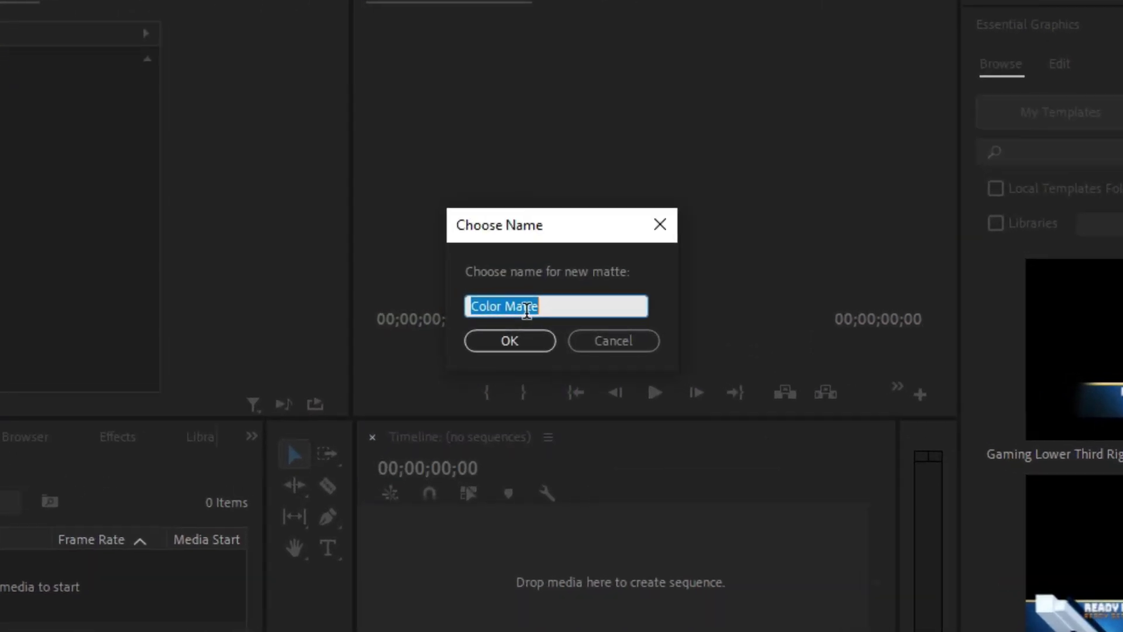
pyautogui.write('Backg')
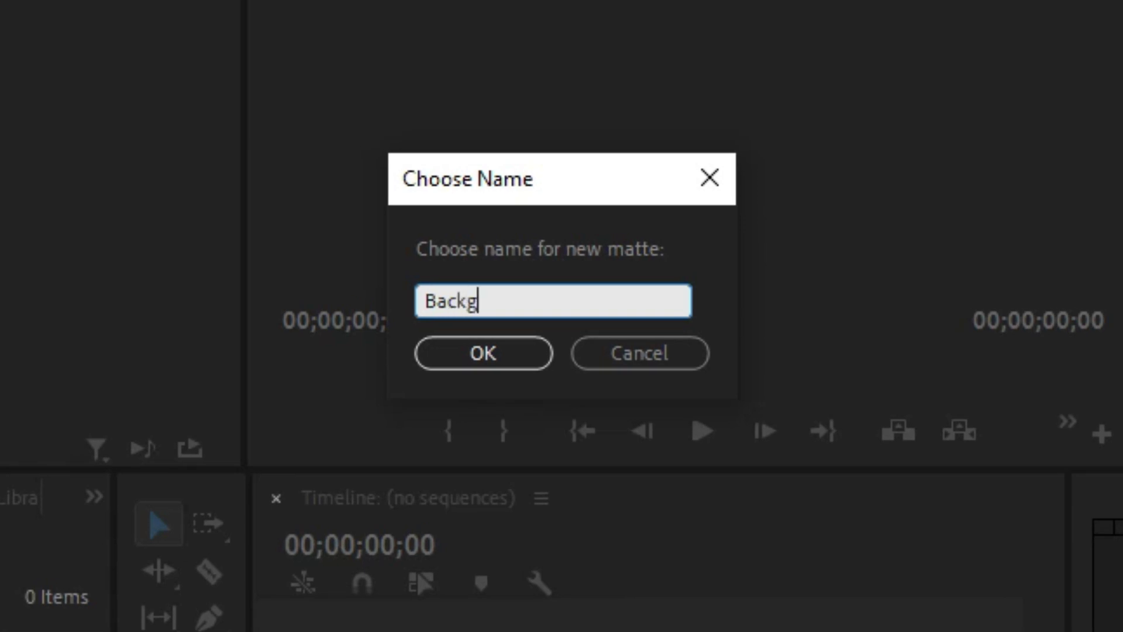
pyautogui.write('round')
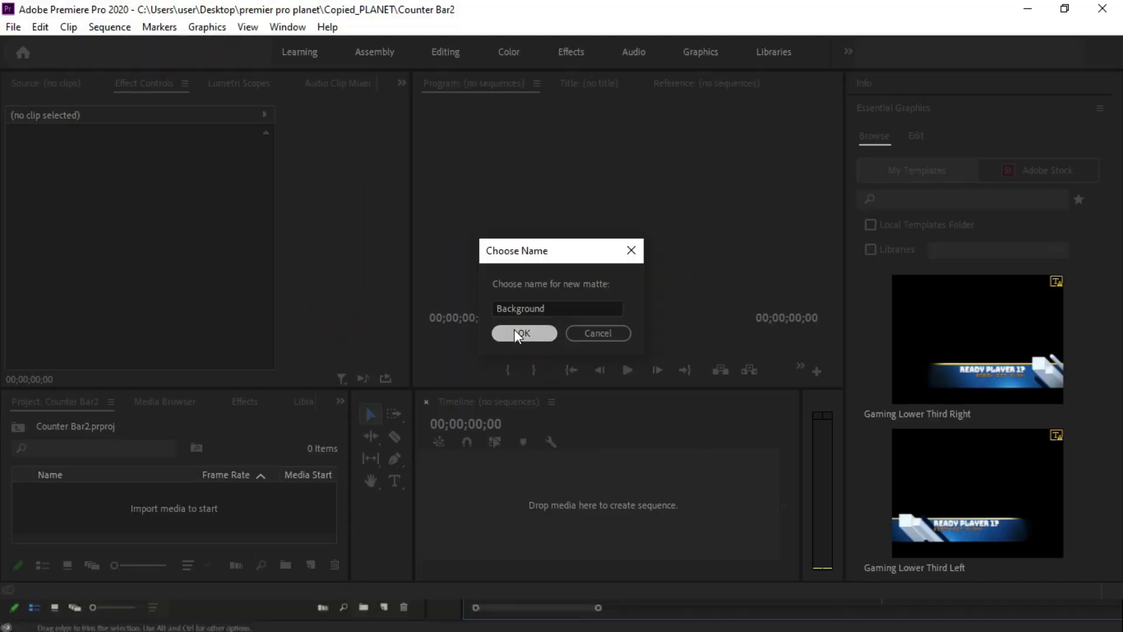
pyautogui.click(483, 353)
# Step: Drop the Background matte into a new sequence and stretch its clip to about 15 seconds
pyautogui.moveTo(96, 493)
pyautogui.mouseDown()
pyautogui.moveTo(494, 499)
pyautogui.moveTo(494, 531)
pyautogui.mouseUp()
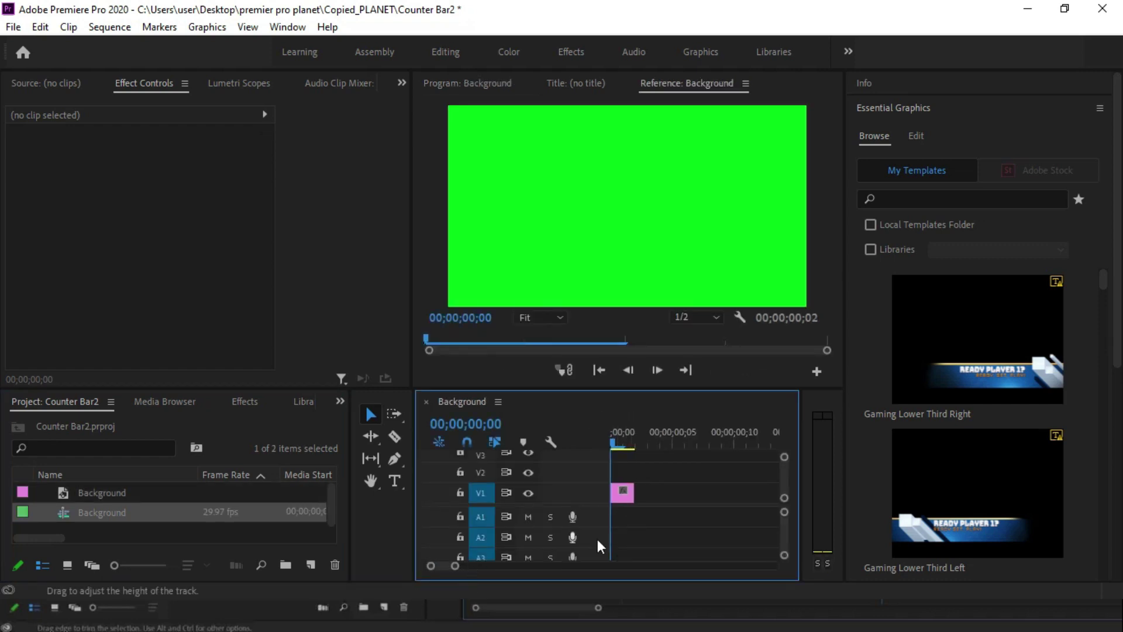
pyautogui.moveTo(633, 493); pyautogui.dragTo(740, 496)
pyautogui.moveTo(455, 566); pyautogui.dragTo(484, 565)
pyautogui.moveTo(634, 493); pyautogui.dragTo(752, 492)
pyautogui.press('-')
pyautogui.press('-')
pyautogui.press('-')
pyautogui.moveTo(627, 493); pyautogui.dragTo(711, 497)
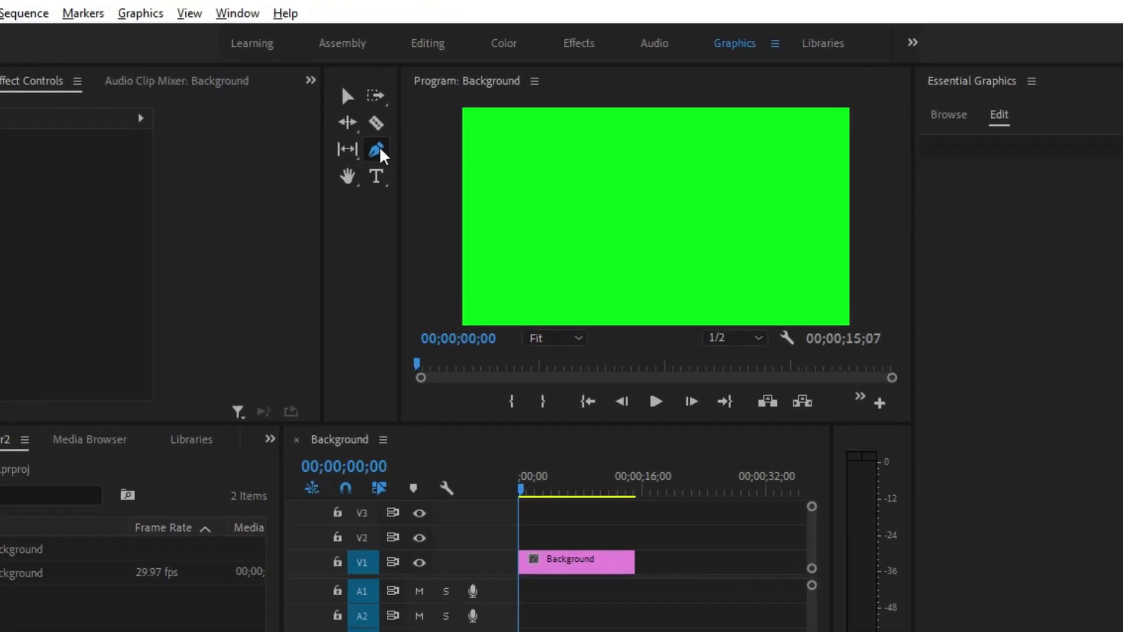
pyautogui.click(380, 150)
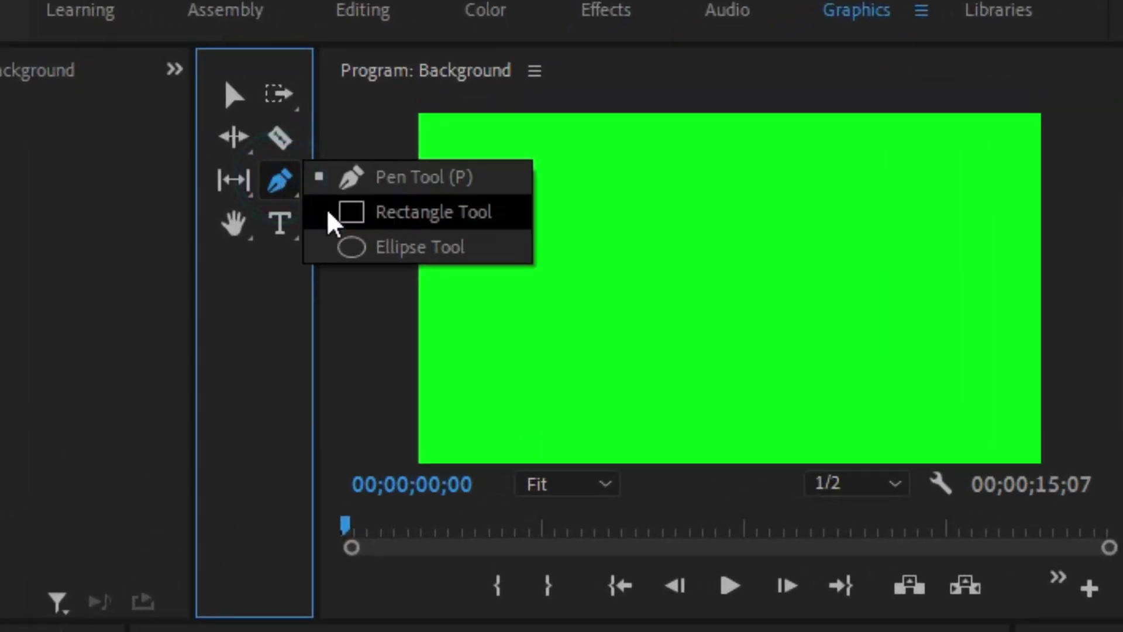
# Step: Draw a grey rectangle centred in the frame, then draw a second rectangle
pyautogui.click(446, 221)
pyautogui.moveTo(523, 168)
pyautogui.mouseDown()
pyautogui.moveTo(642, 213)
pyautogui.moveTo(672, 211)
pyautogui.mouseUp()
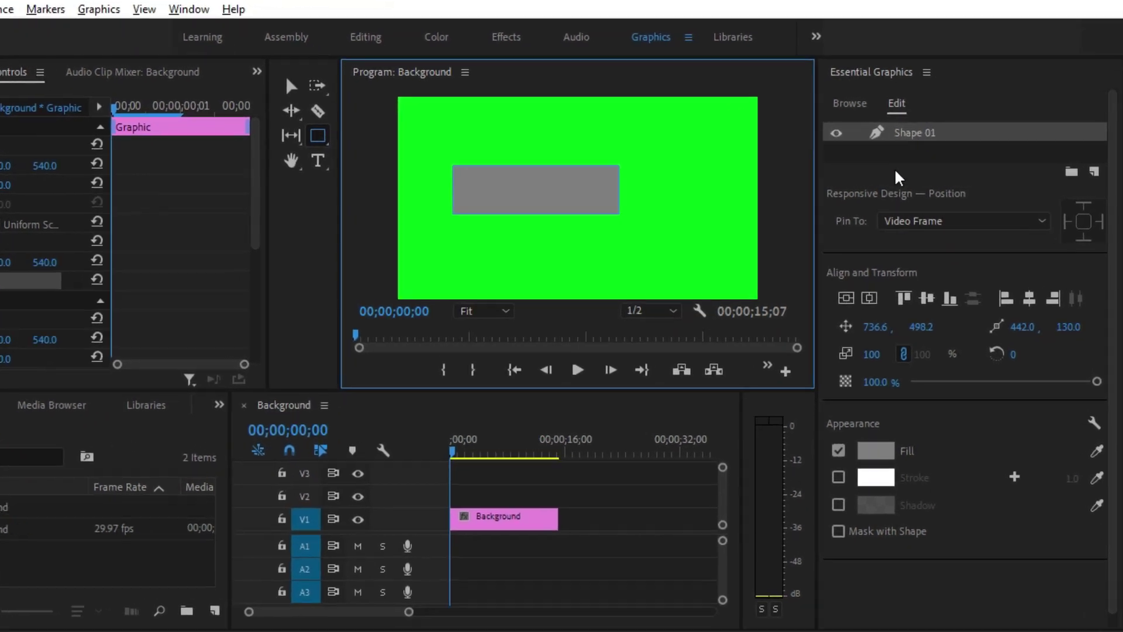
pyautogui.click(778, 325)
pyautogui.click(807, 325)
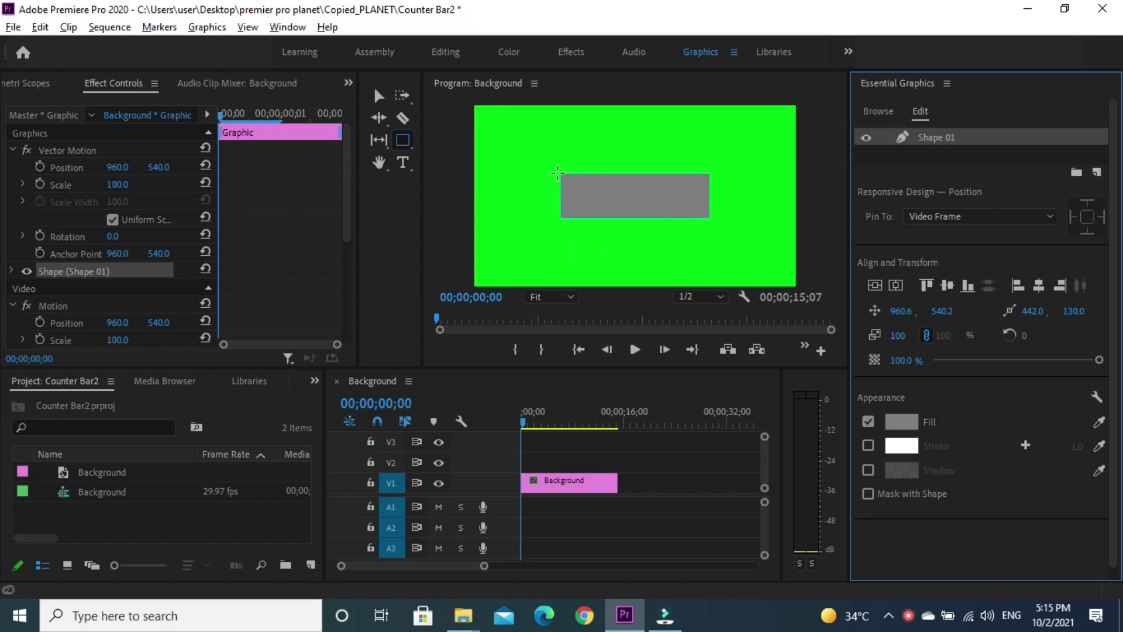
pyautogui.moveTo(558, 173); pyautogui.dragTo(710, 220)
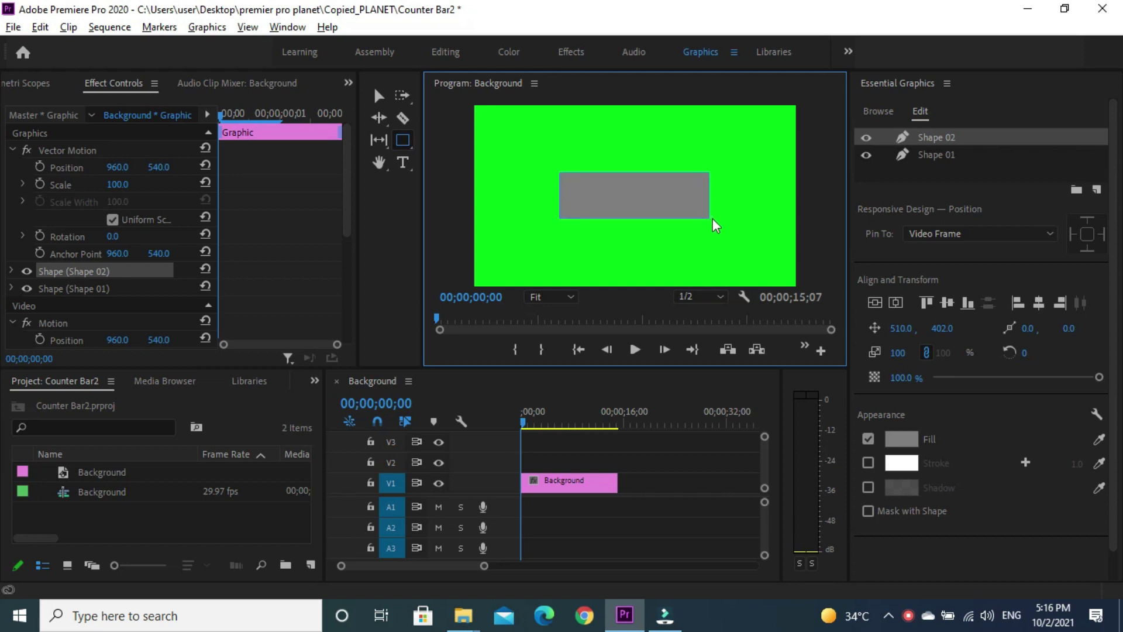
# Step: Centre the second rectangle exactly in the frame, vertically and horizontally
pyautogui.click(896, 302)
pyautogui.click(878, 301)
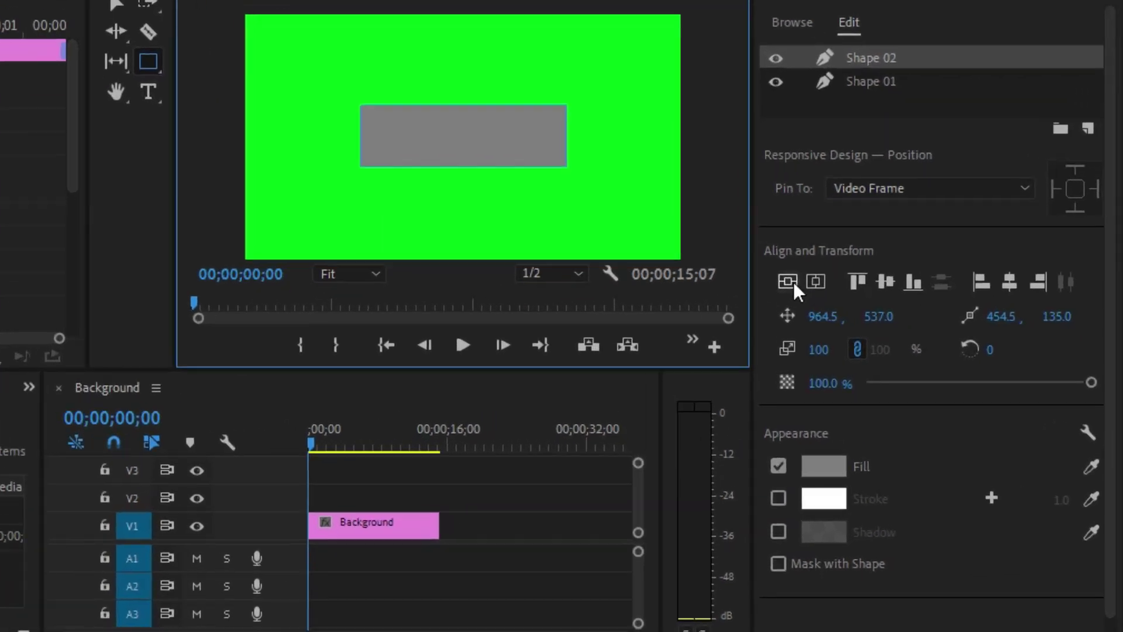
pyautogui.click(793, 282)
pyautogui.click(816, 282)
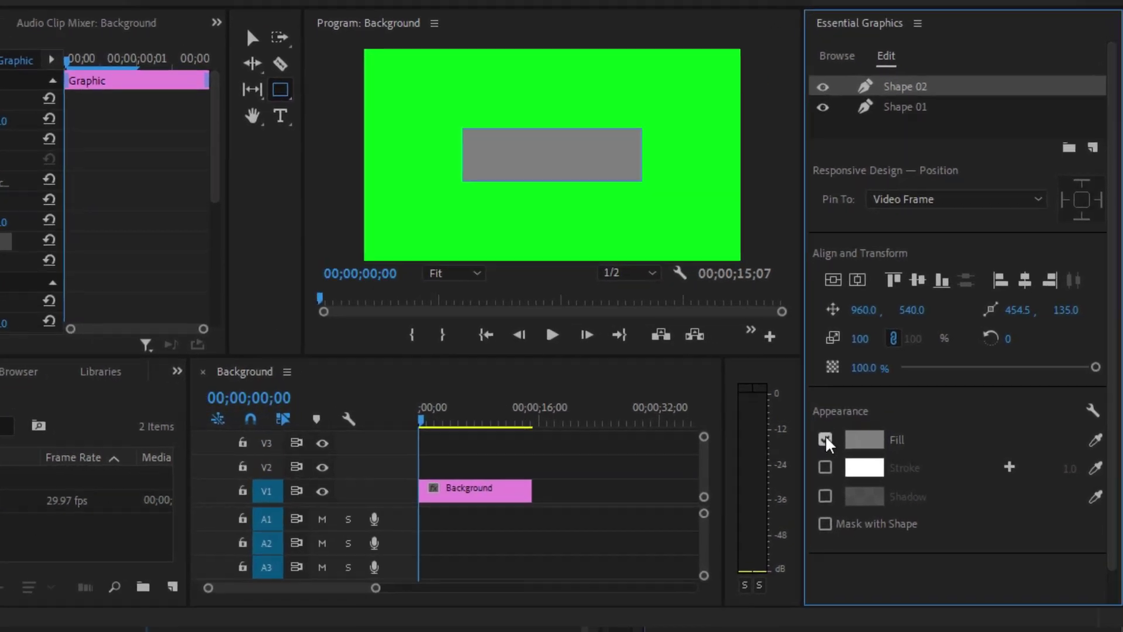
# Step: Turn off the rectangle's fill and give it an outline of width 100
pyautogui.click(752, 439)
pyautogui.click(752, 473)
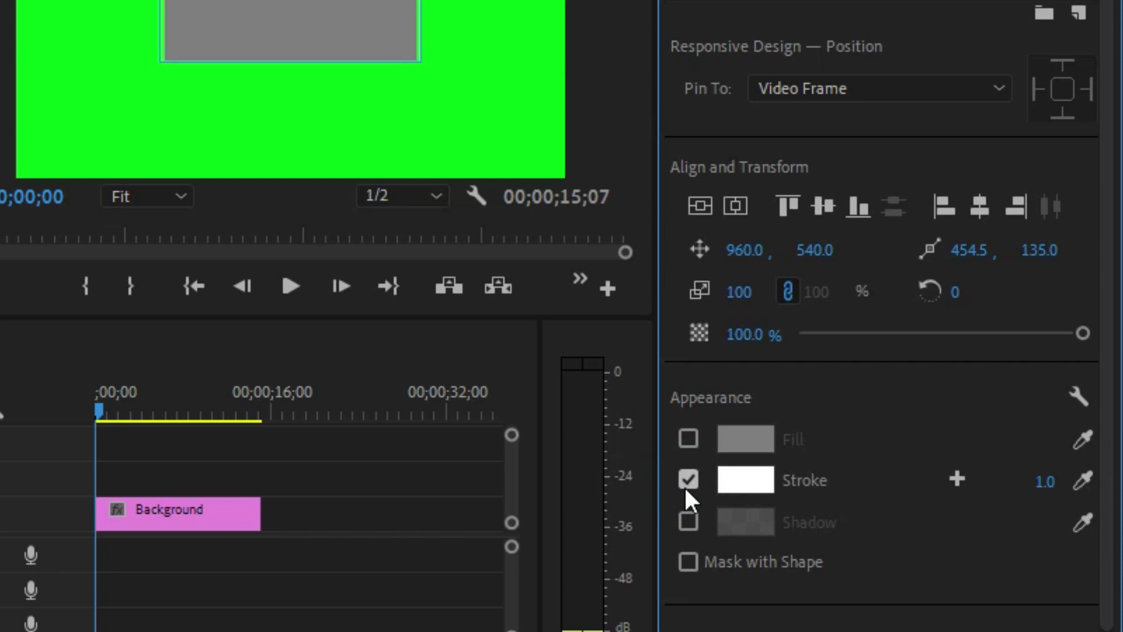
pyautogui.click(1044, 482)
pyautogui.write('100')
pyautogui.press('Return')
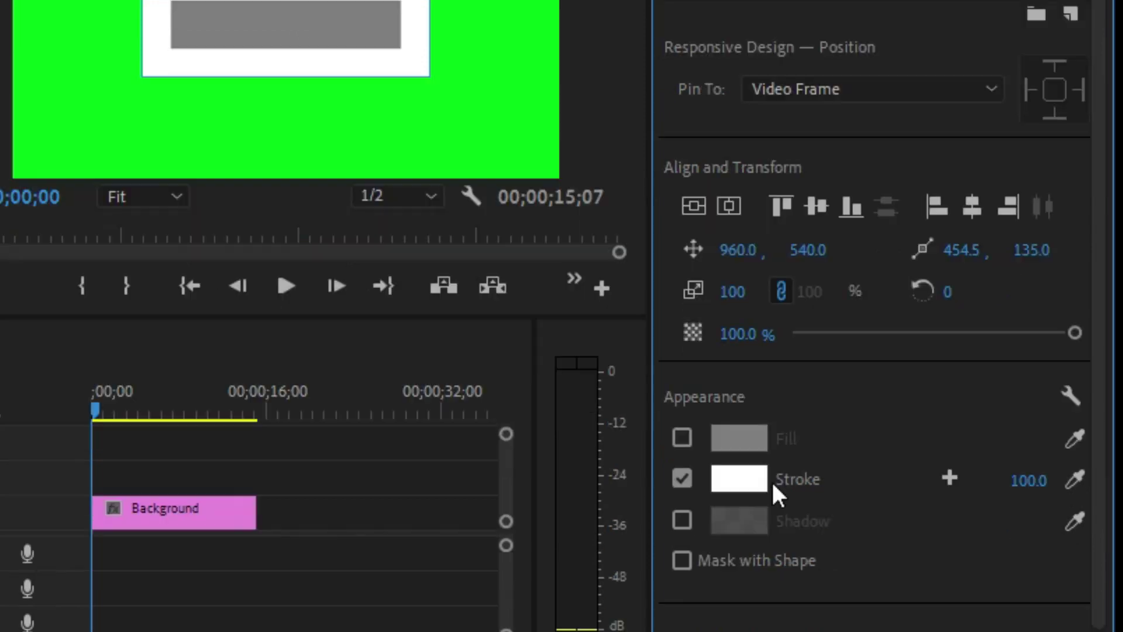
# Step: Add a second outline of width 12, hide the white one, and fill the box dark grey
pyautogui.click(949, 478)
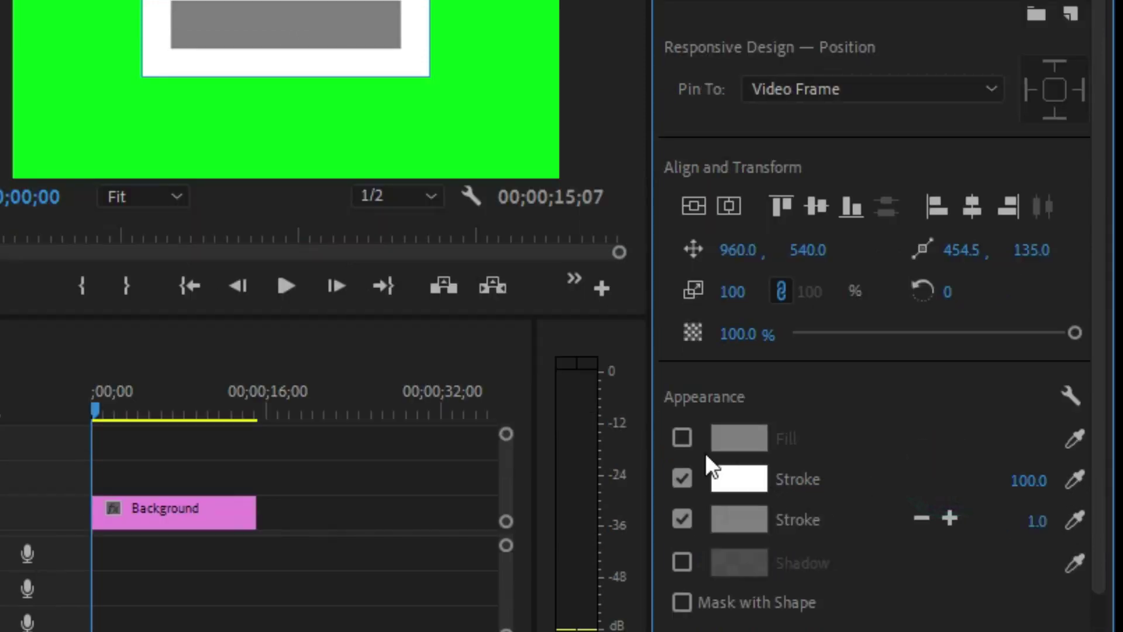
pyautogui.click(682, 476)
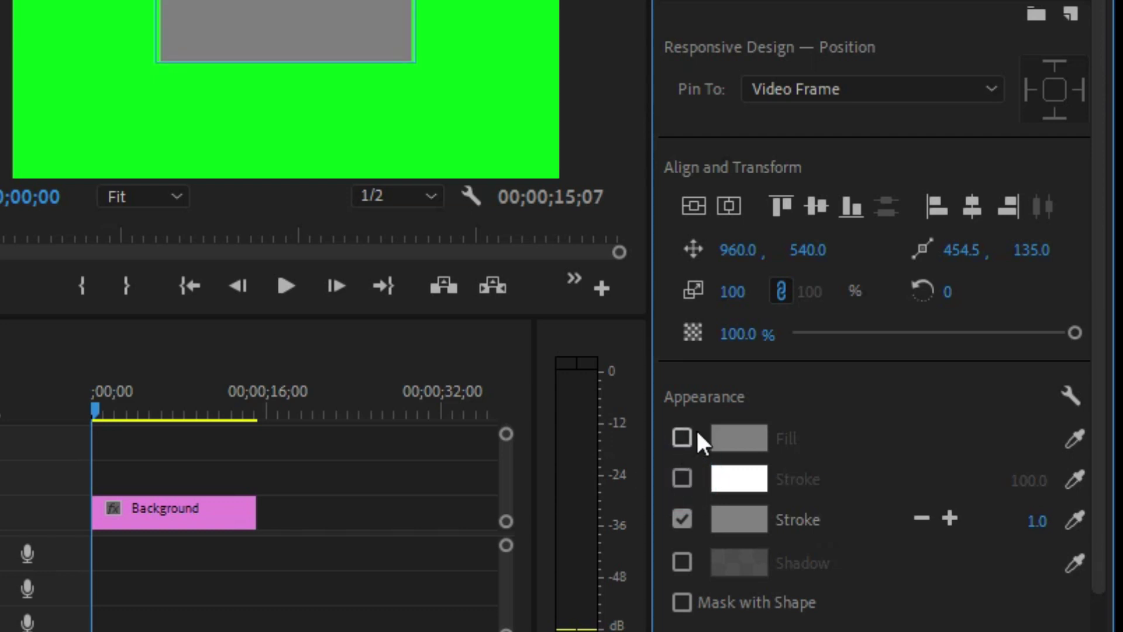
pyautogui.click(682, 437)
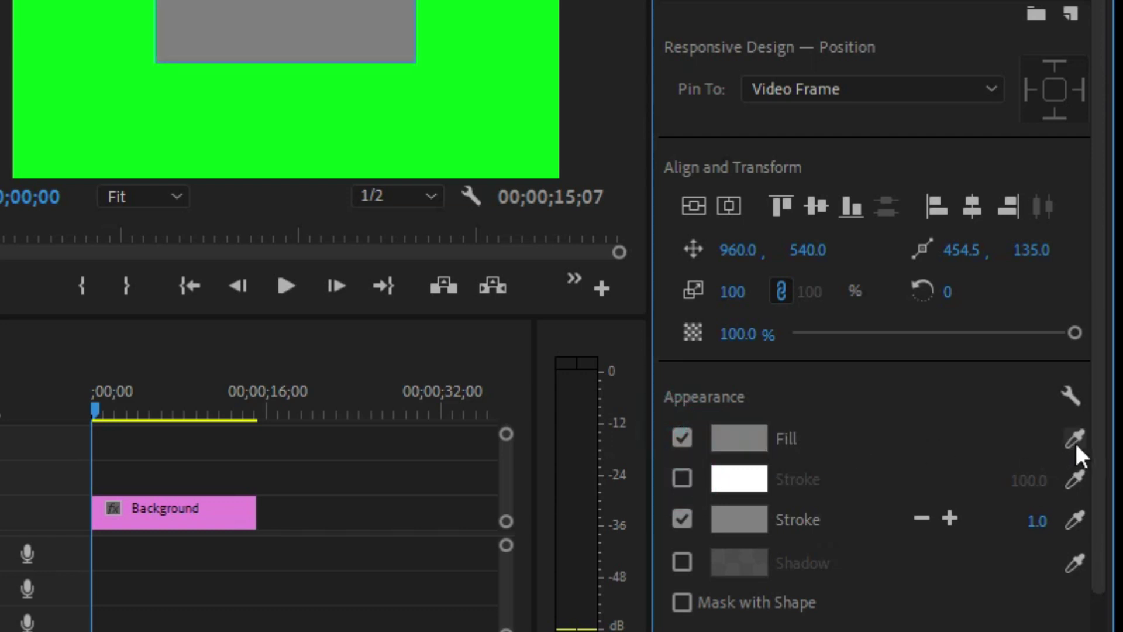
pyautogui.click(1074, 439)
pyautogui.click(751, 440)
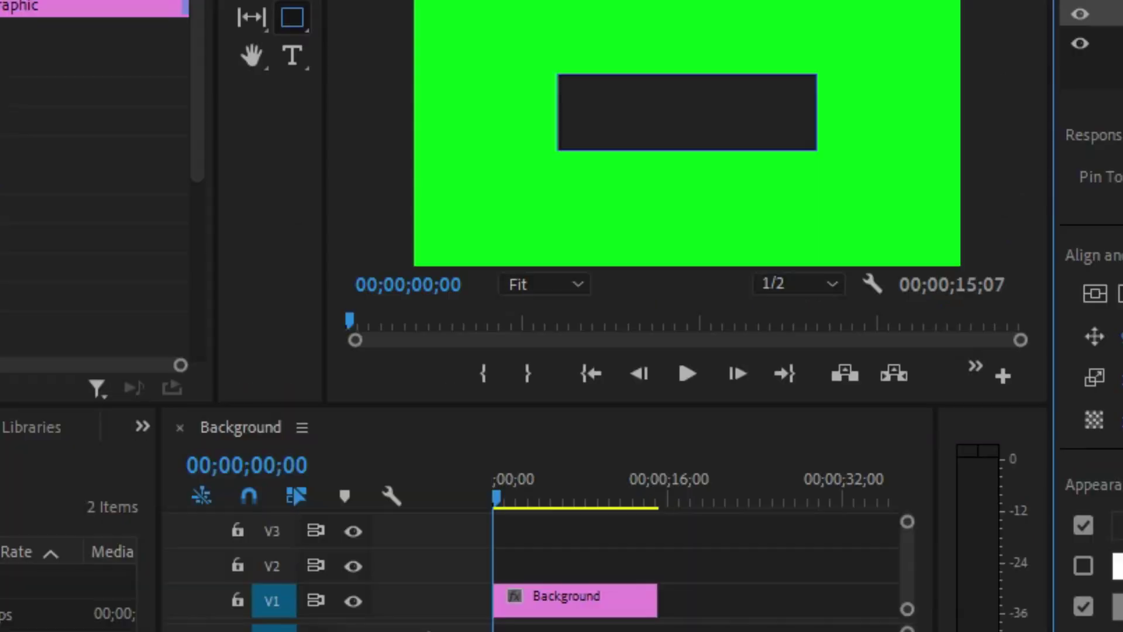
pyautogui.click(1035, 521)
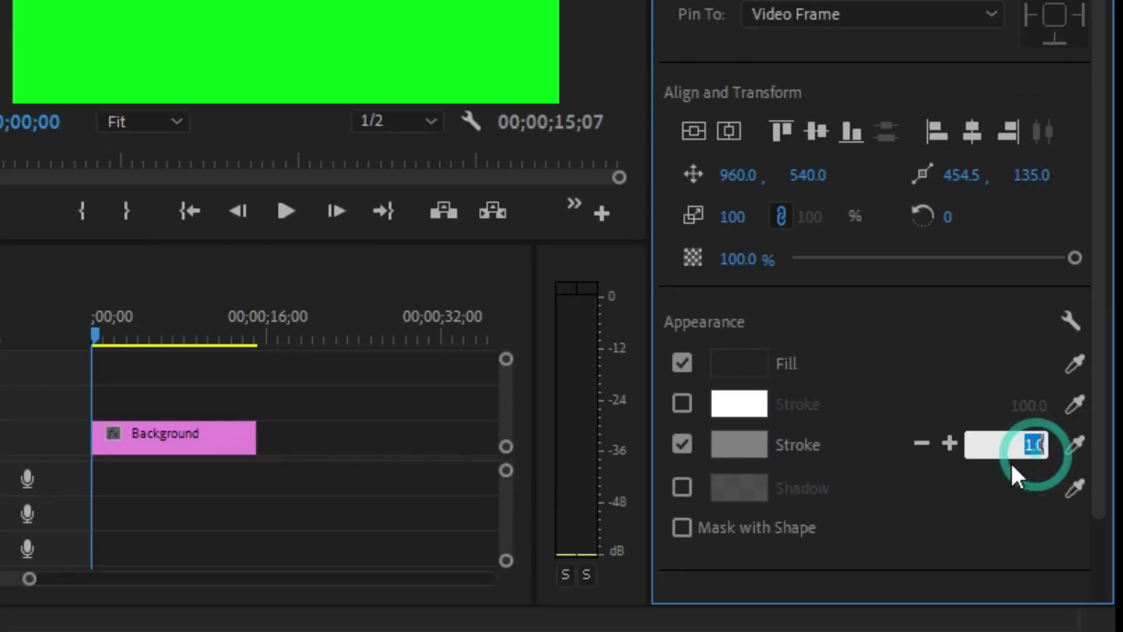
pyautogui.write('12')
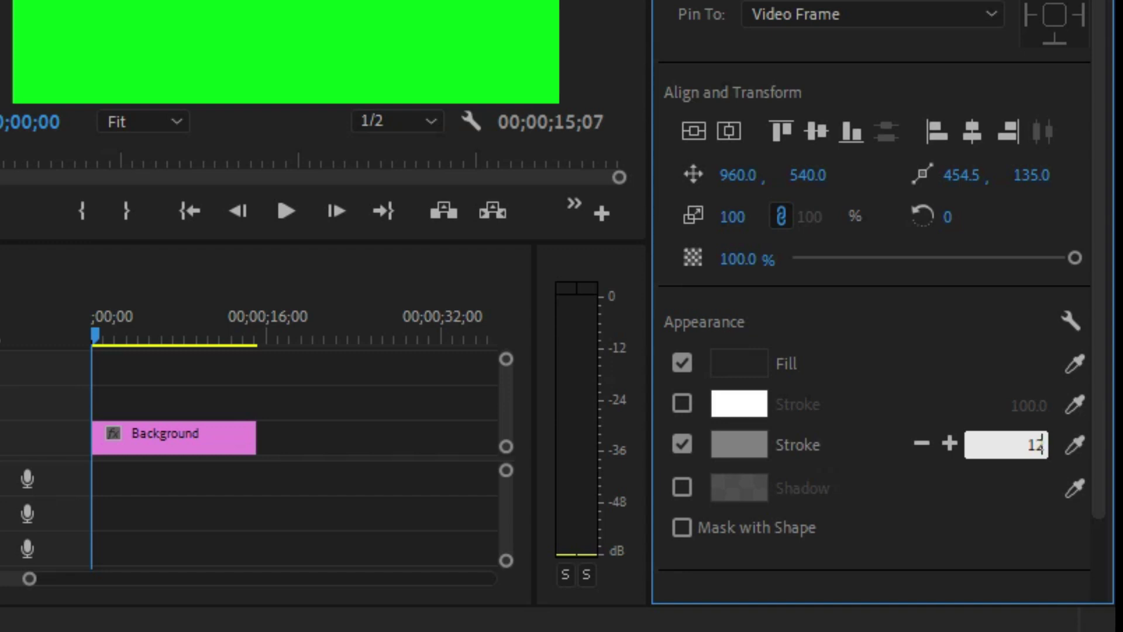
pyautogui.press('Return')
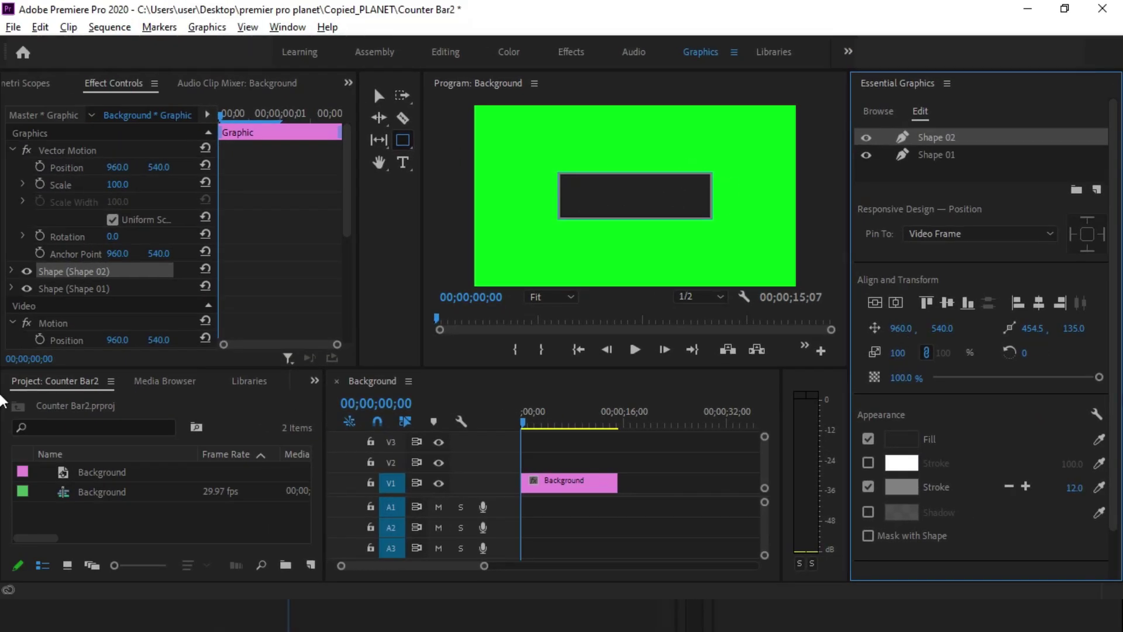
# Step: Give the outline round joins and round caps, and thicken its stroke width to 58
pyautogui.click(1097, 413)
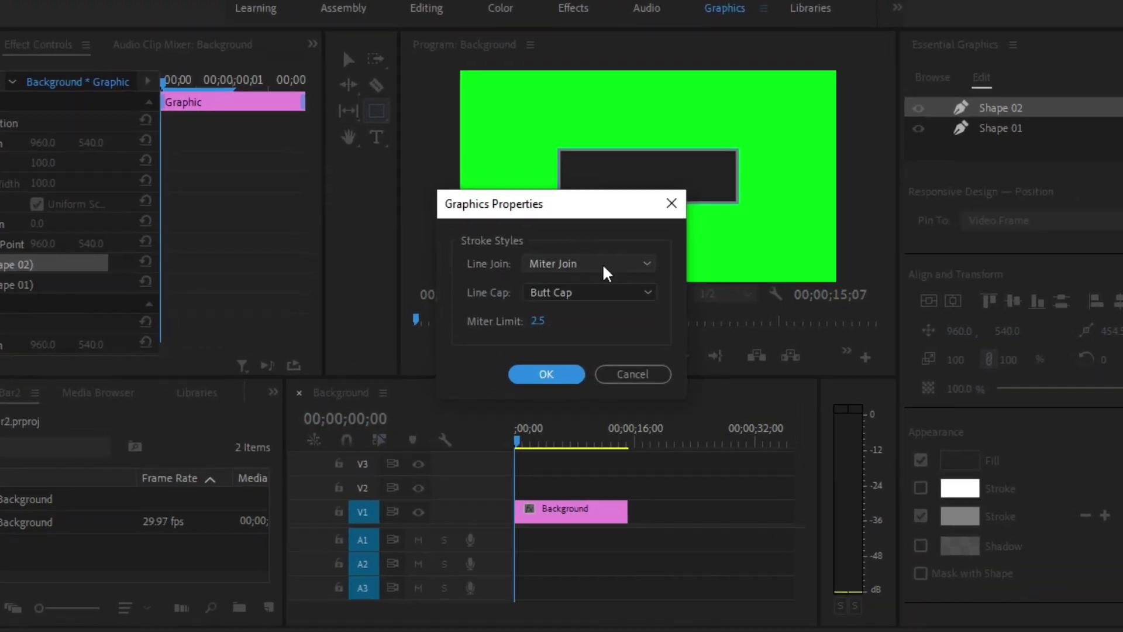
pyautogui.click(590, 251)
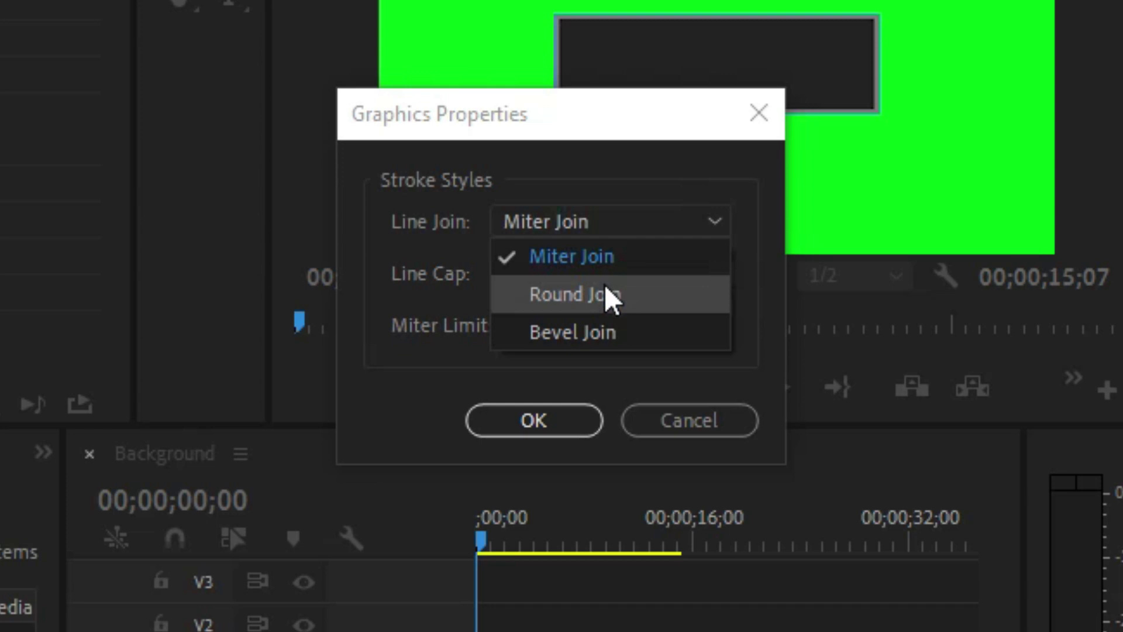
pyautogui.click(580, 293)
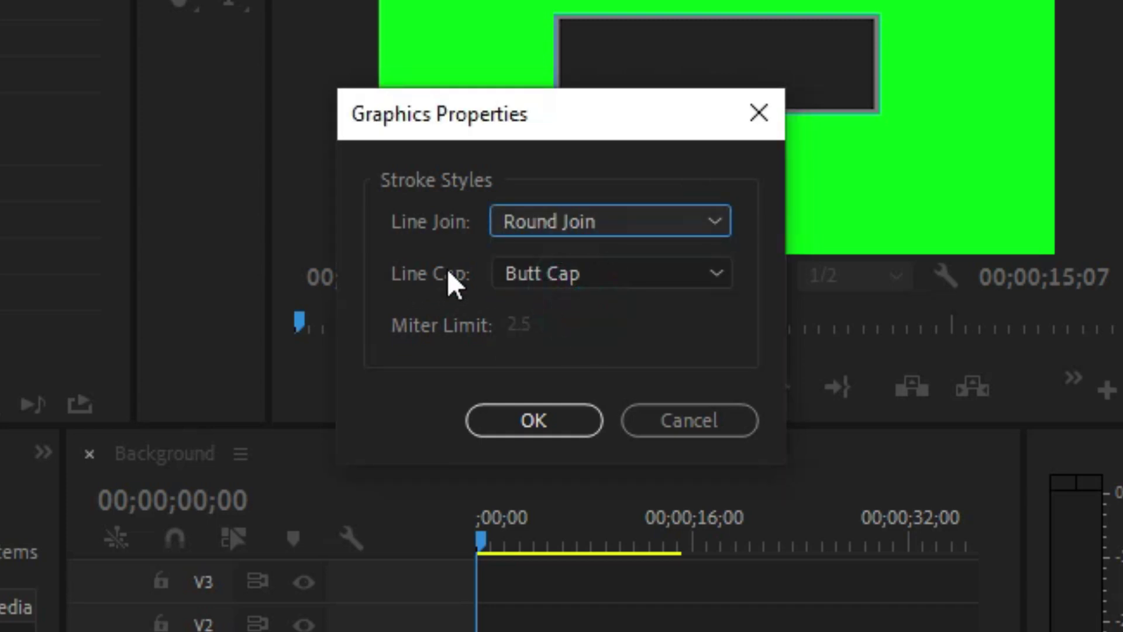
pyautogui.click(567, 272)
pyautogui.click(576, 345)
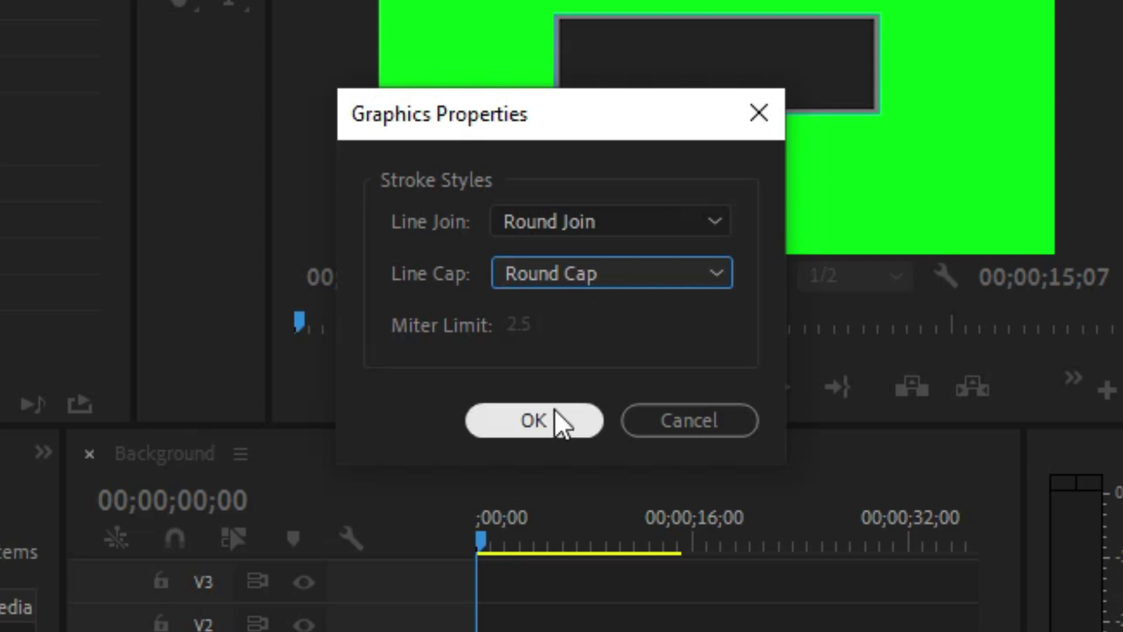
pyautogui.click(555, 414)
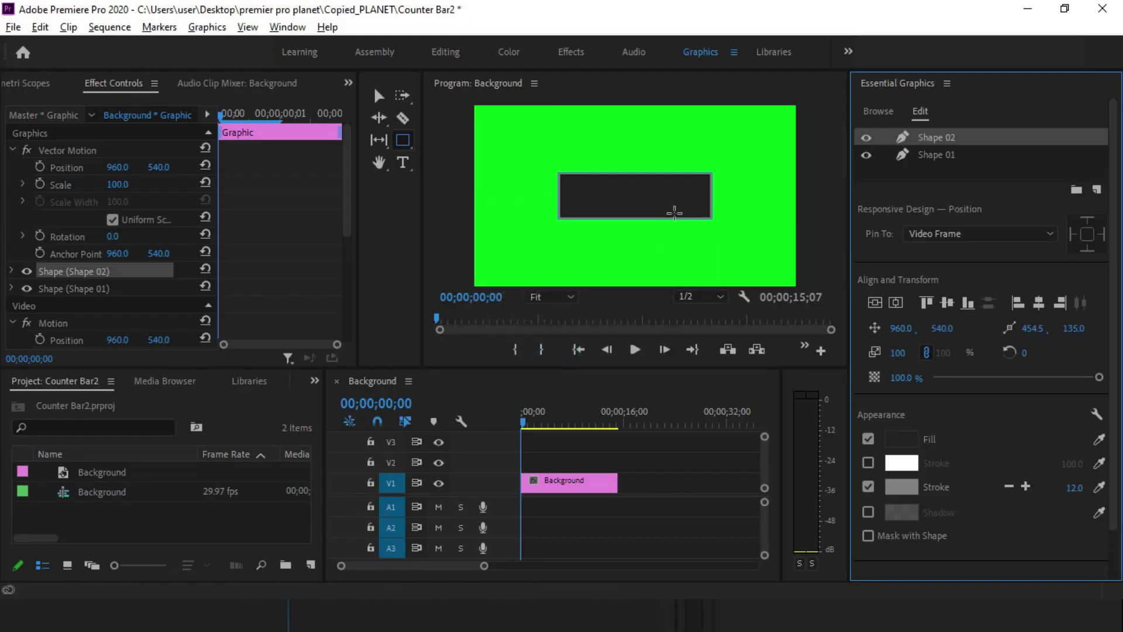
pyautogui.click(674, 214)
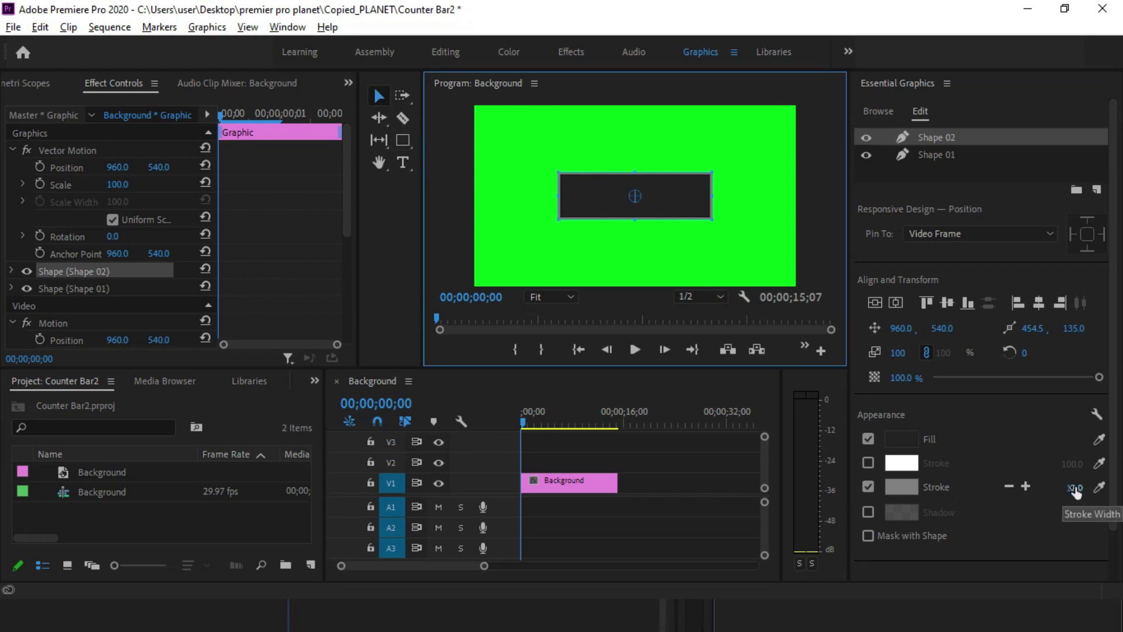
pyautogui.moveTo(1075, 488); pyautogui.dragTo(1107, 488)
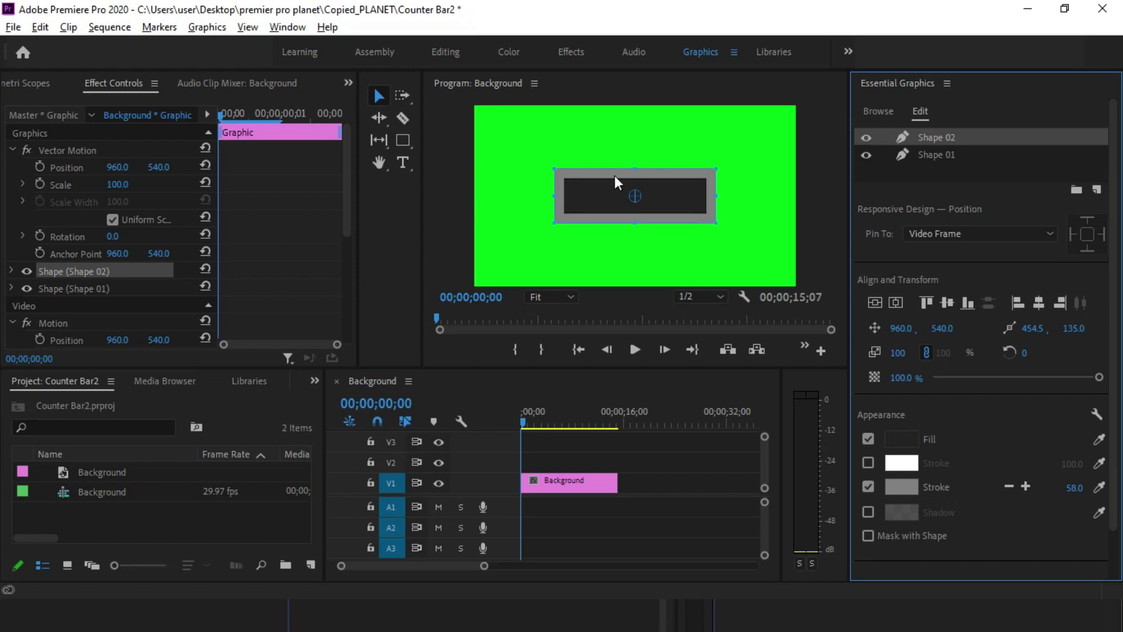
# Step: Colour the rectangle's outline pale light green B2CE99
pyautogui.click(625, 255)
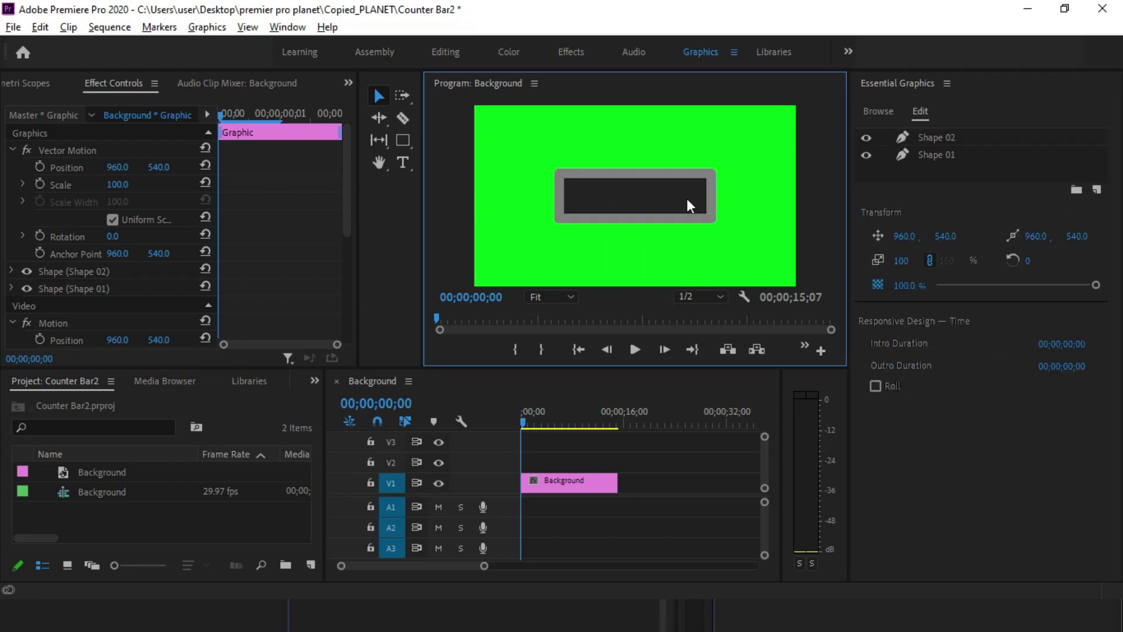
pyautogui.click(624, 208)
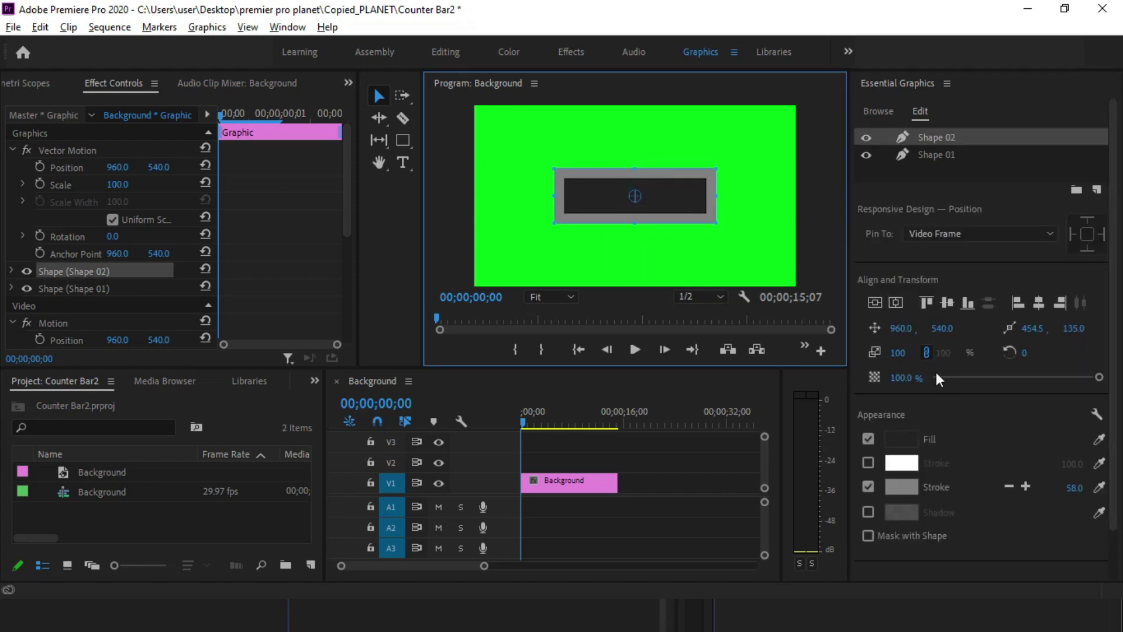
pyautogui.click(901, 486)
pyautogui.click(592, 254)
pyautogui.click(531, 308)
pyautogui.click(416, 370)
pyautogui.click(730, 193)
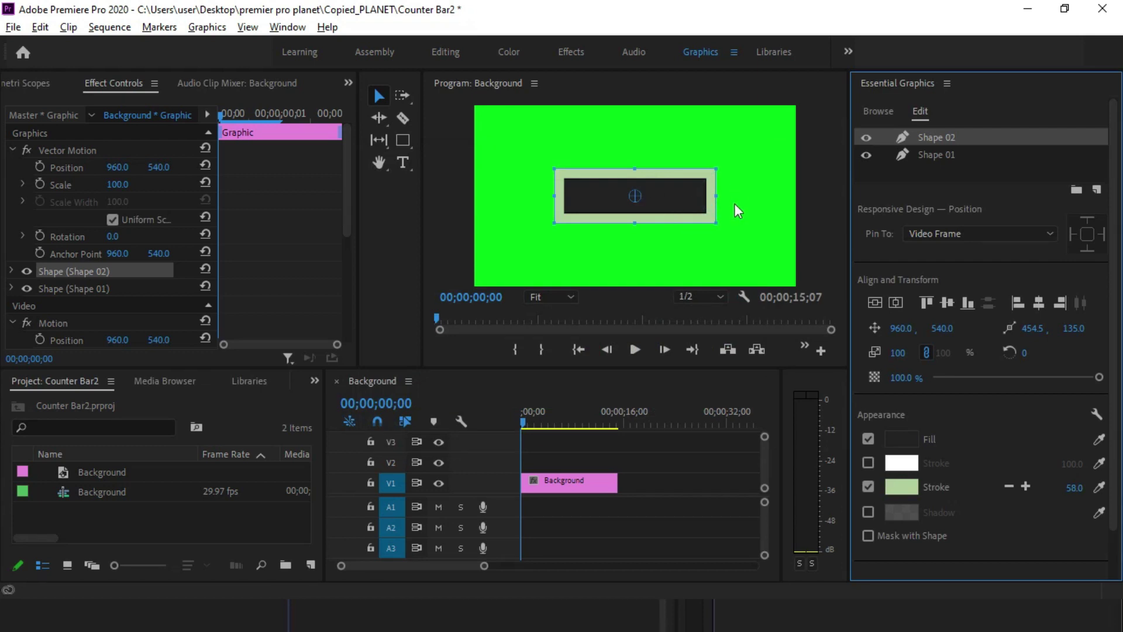
# Step: Fill the rectangle's inside with bright green 04BF28
pyautogui.click(668, 322)
pyautogui.click(908, 441)
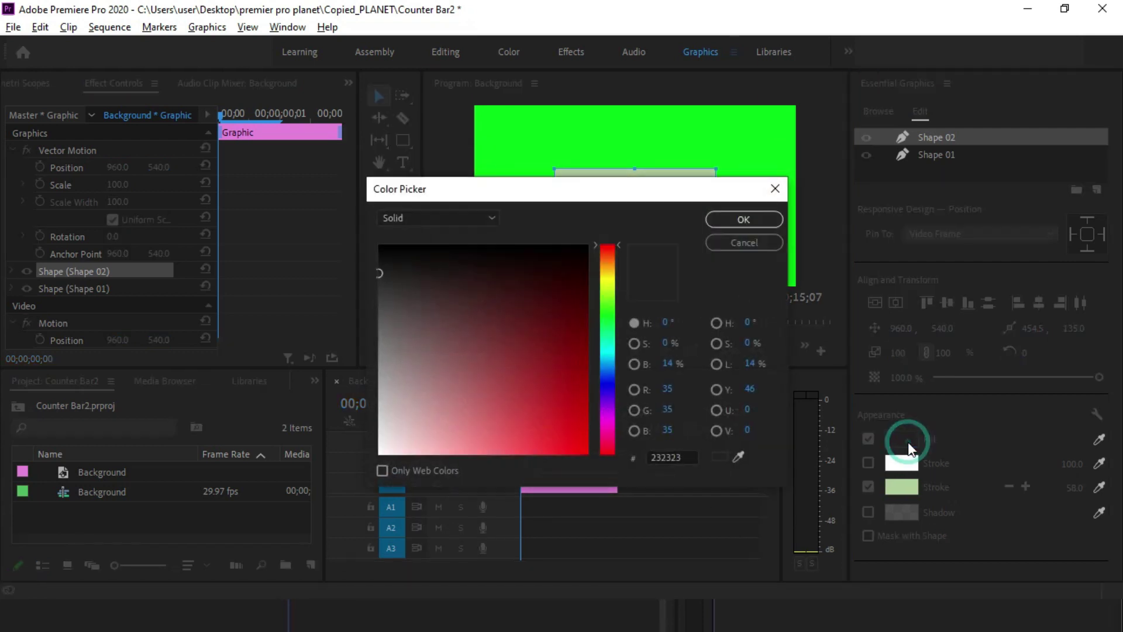
pyautogui.moveTo(622, 190); pyautogui.dragTo(730, 237)
pyautogui.moveTo(714, 416)
pyautogui.mouseDown()
pyautogui.moveTo(714, 367)
pyautogui.moveTo(684, 389)
pyautogui.moveTo(690, 448)
pyautogui.mouseUp()
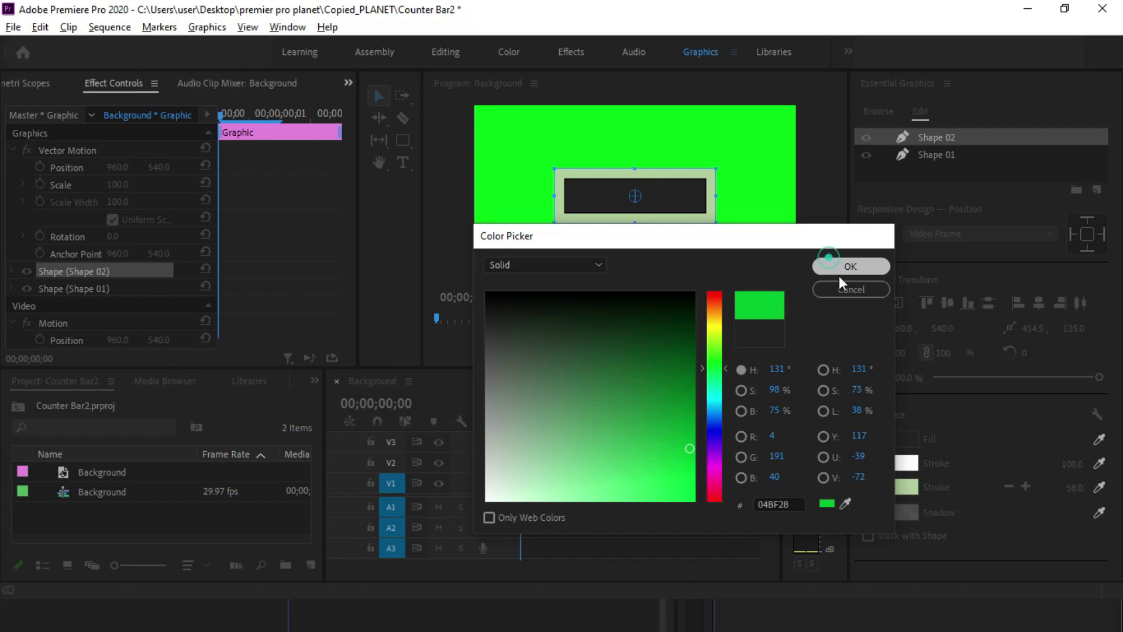
pyautogui.click(841, 270)
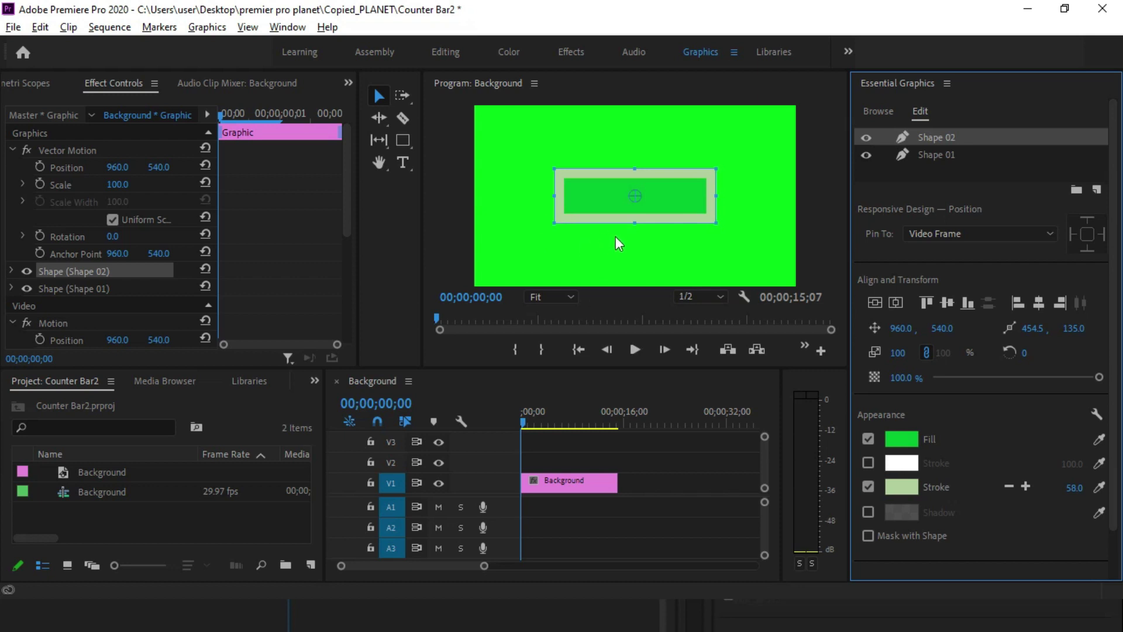
# Step: Add 'LOADING %' text below the box, centred horizontally and nudged lower
pyautogui.click(402, 162)
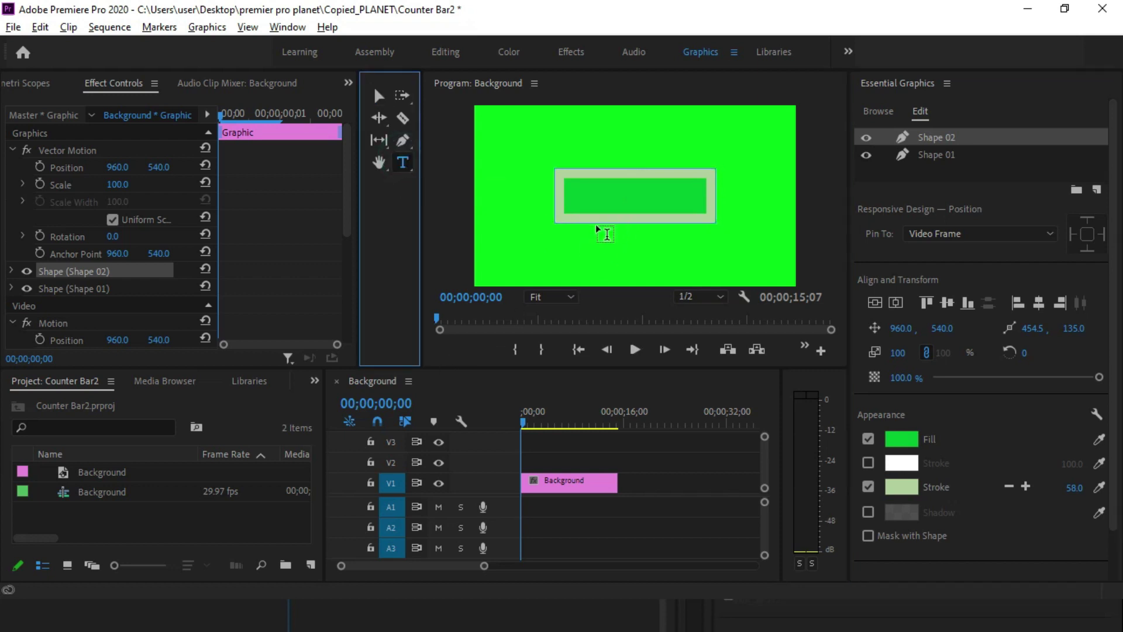
pyautogui.click(554, 236)
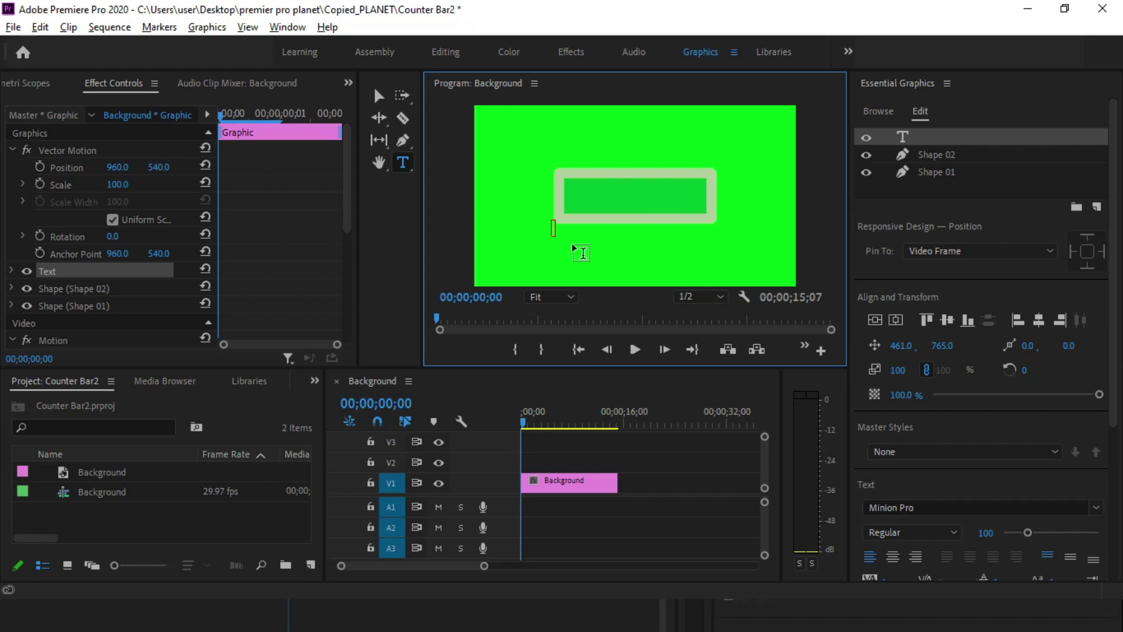
pyautogui.write('LOADING        ')
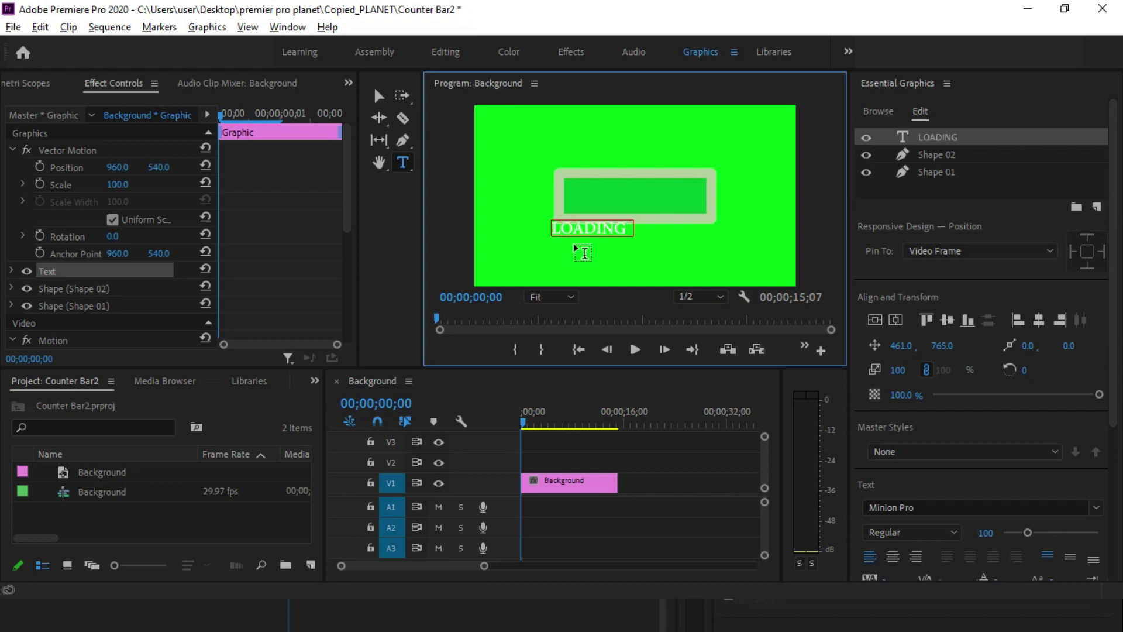
pyautogui.write('%')
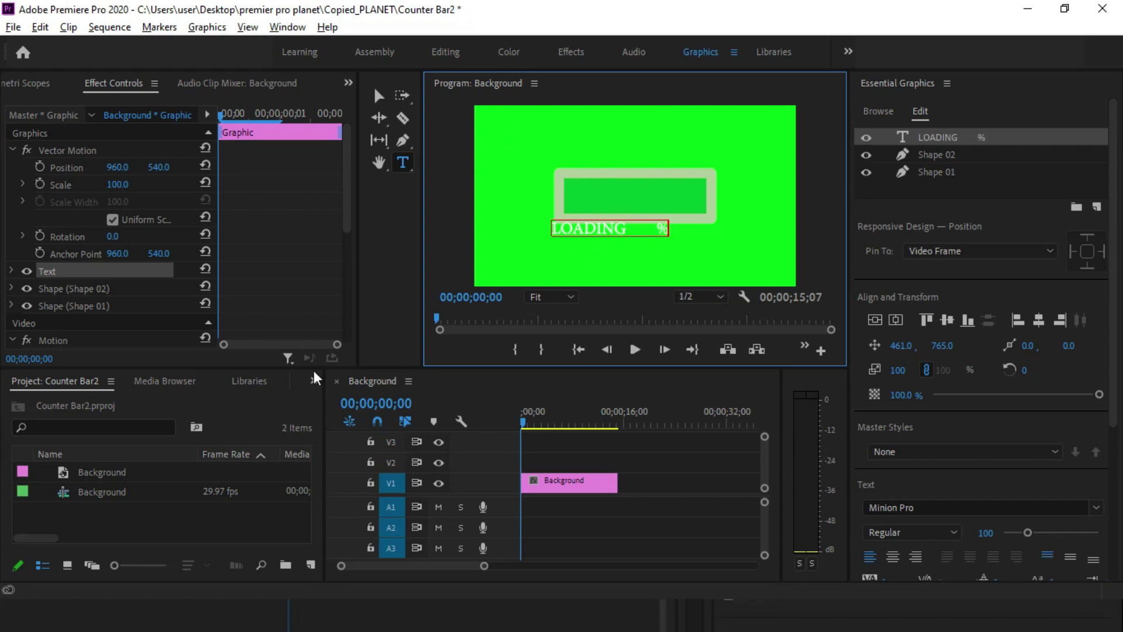
pyautogui.click(379, 95)
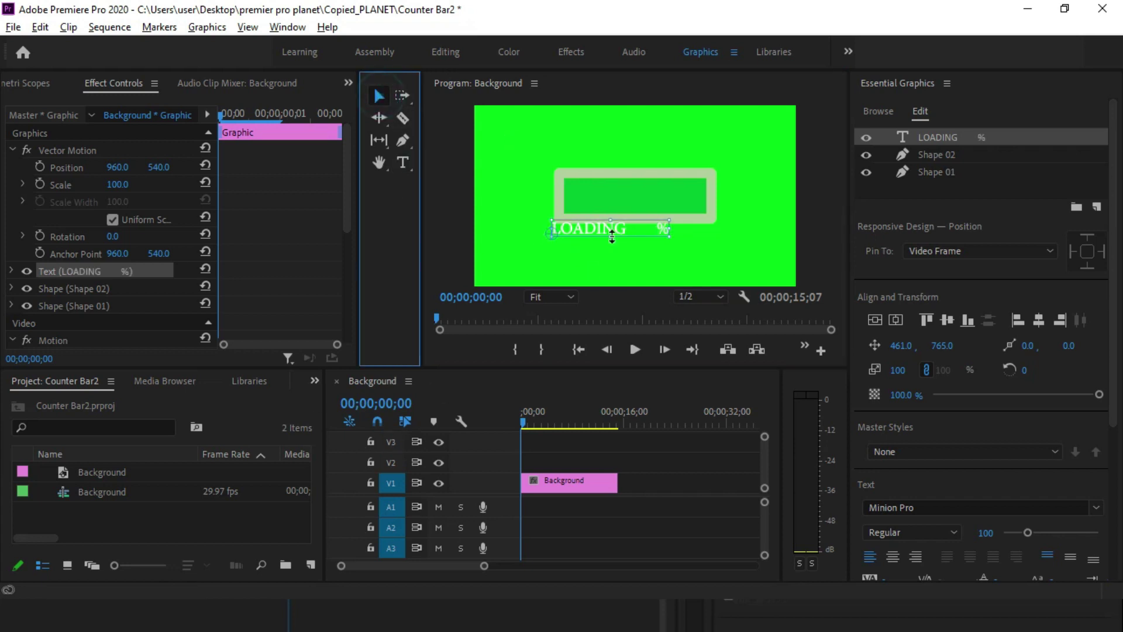
pyautogui.click(896, 319)
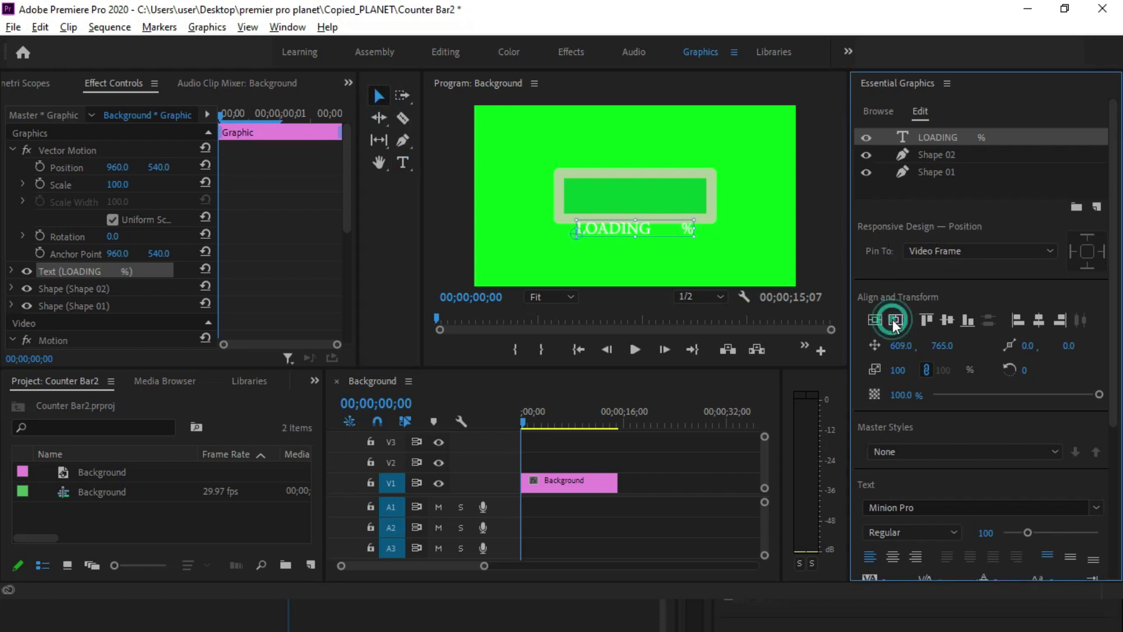
pyautogui.moveTo(664, 234); pyautogui.dragTo(667, 242)
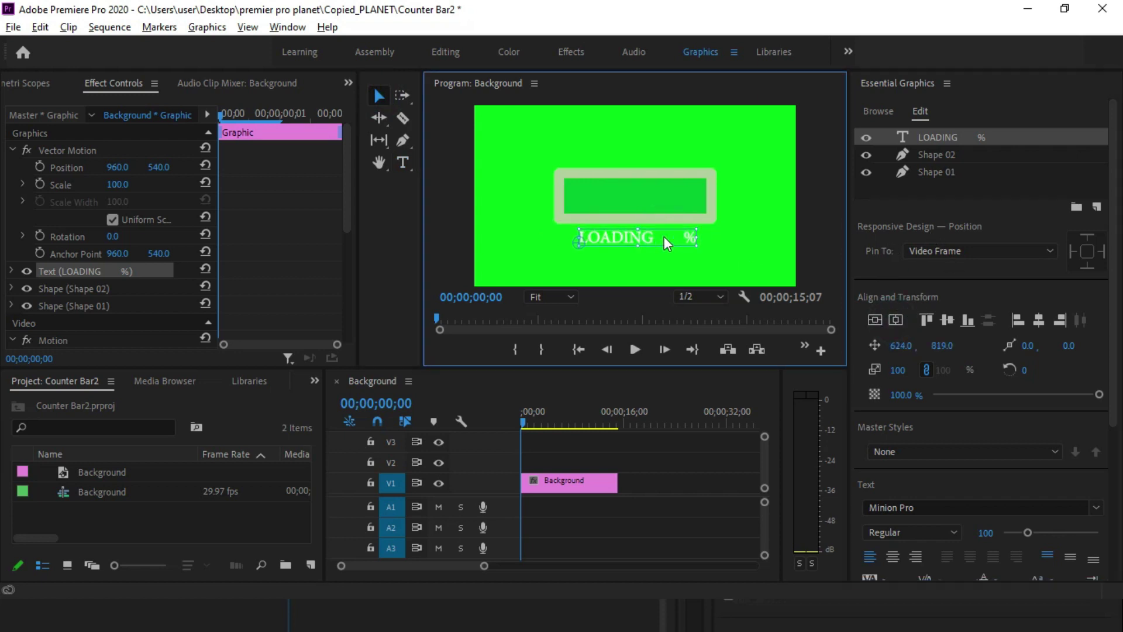
pyautogui.click(895, 319)
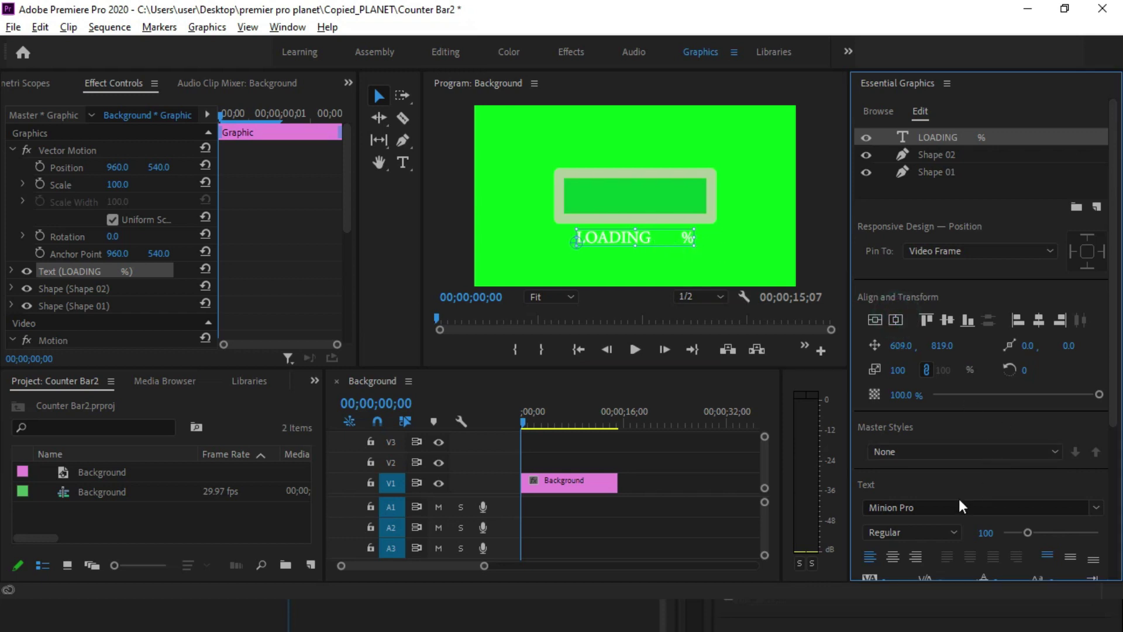
# Step: Set the LOADING % text font to Calibri Light and re-centre it horizontally
pyautogui.doubleClick(654, 237)
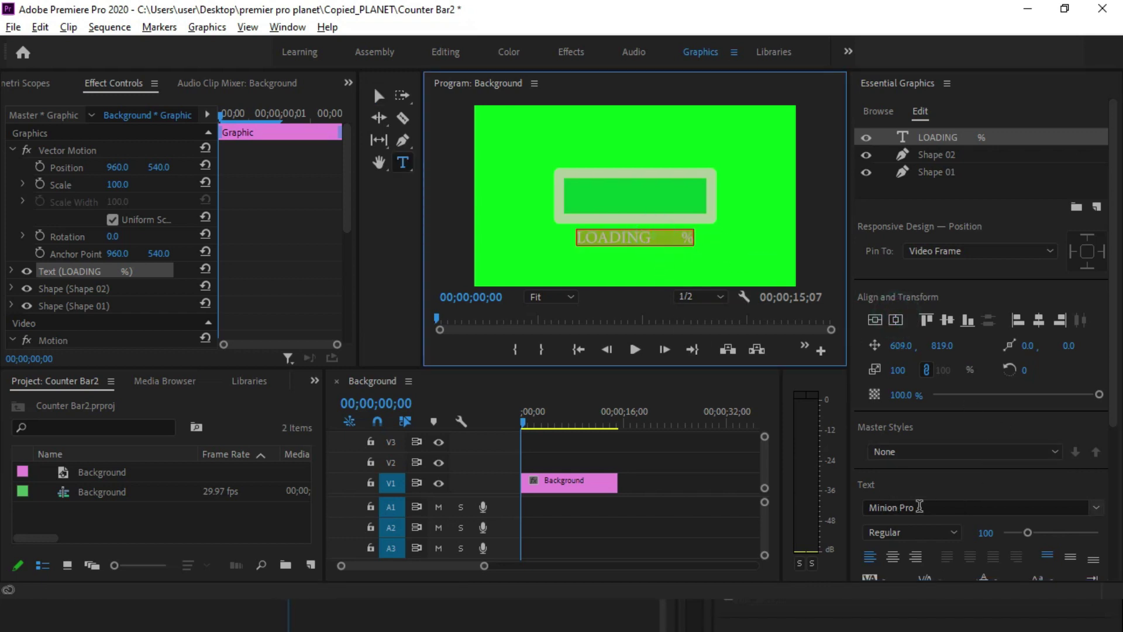
pyautogui.click(1096, 508)
pyautogui.write('CALI')
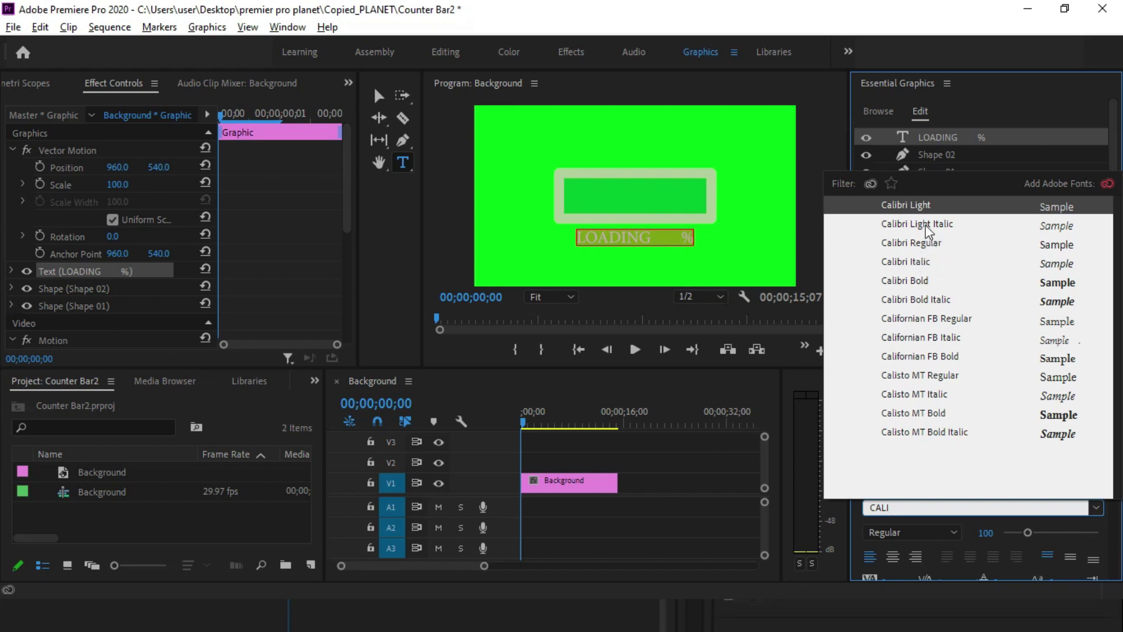
pyautogui.click(927, 210)
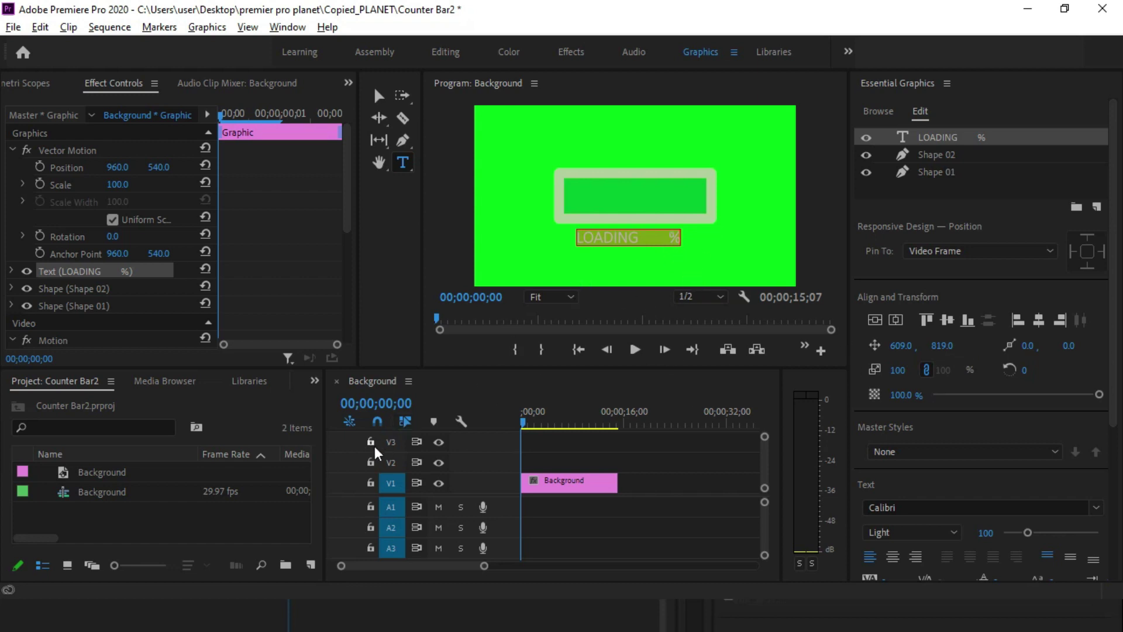
pyautogui.click(378, 95)
pyautogui.click(629, 269)
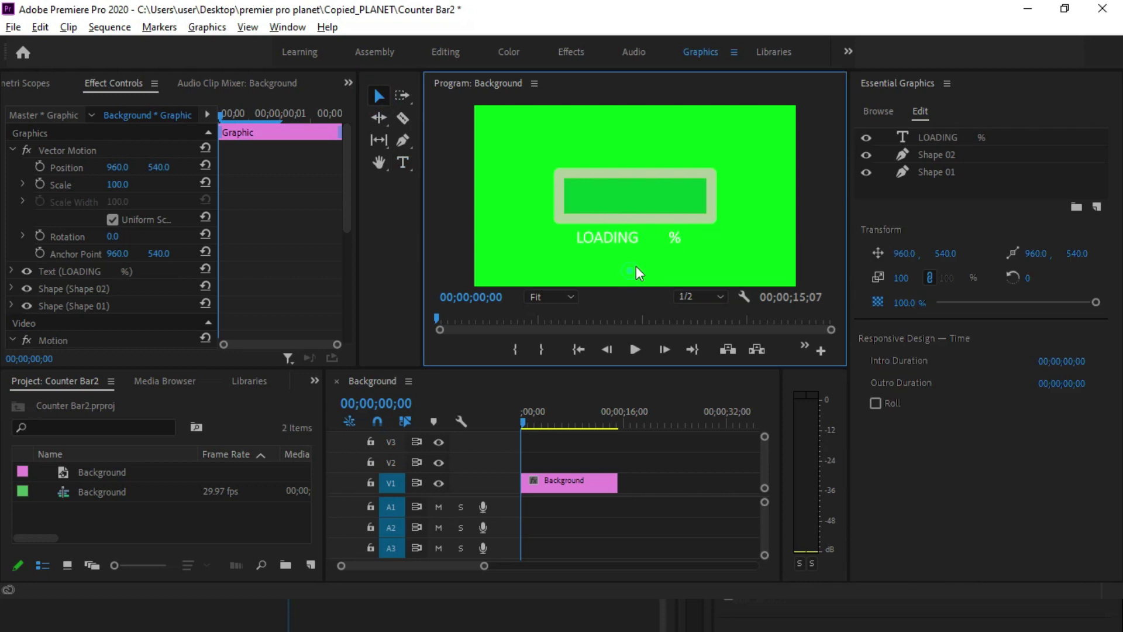
pyautogui.click(670, 240)
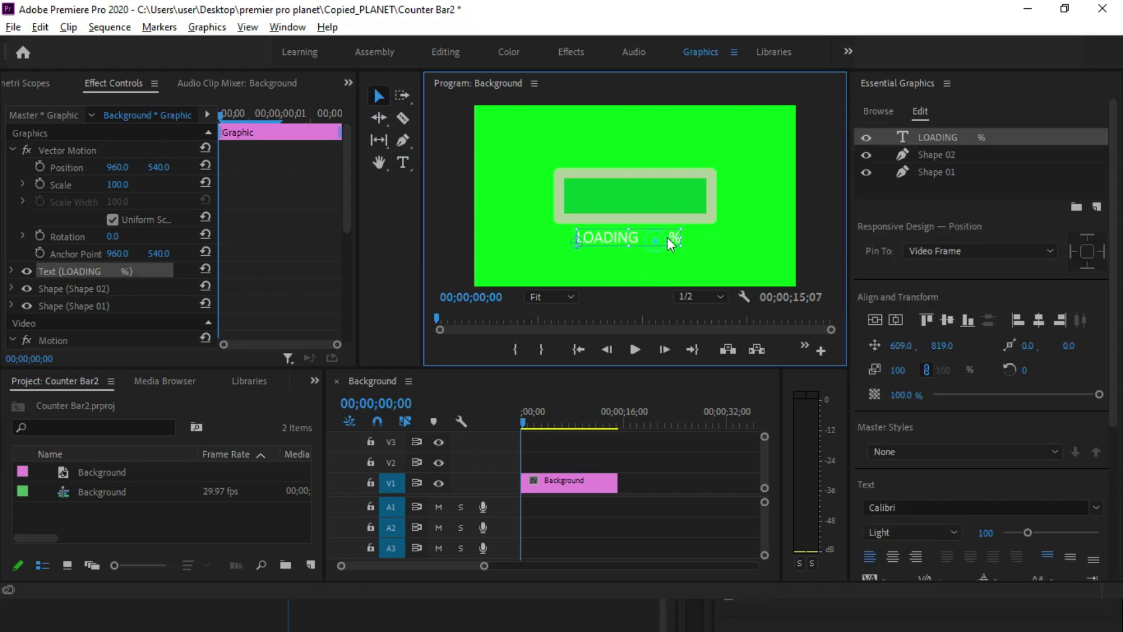
pyautogui.click(895, 319)
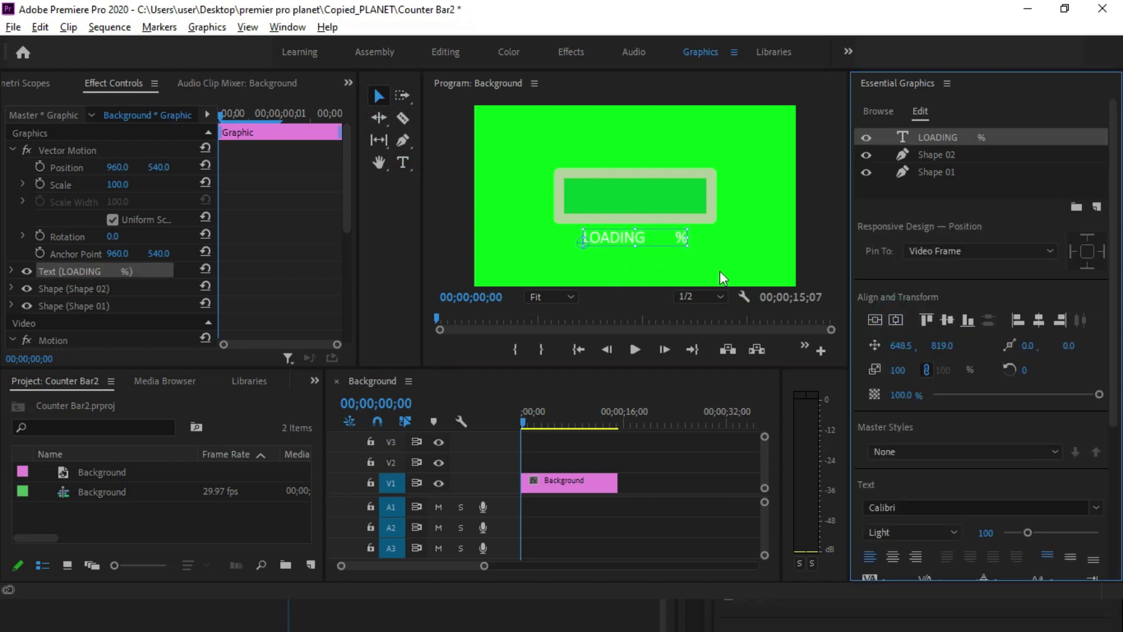
pyautogui.click(562, 480)
# Step: Zoom into the timeline and extend the V2 graphic clip to run longer
pyautogui.moveTo(483, 567); pyautogui.dragTo(432, 568)
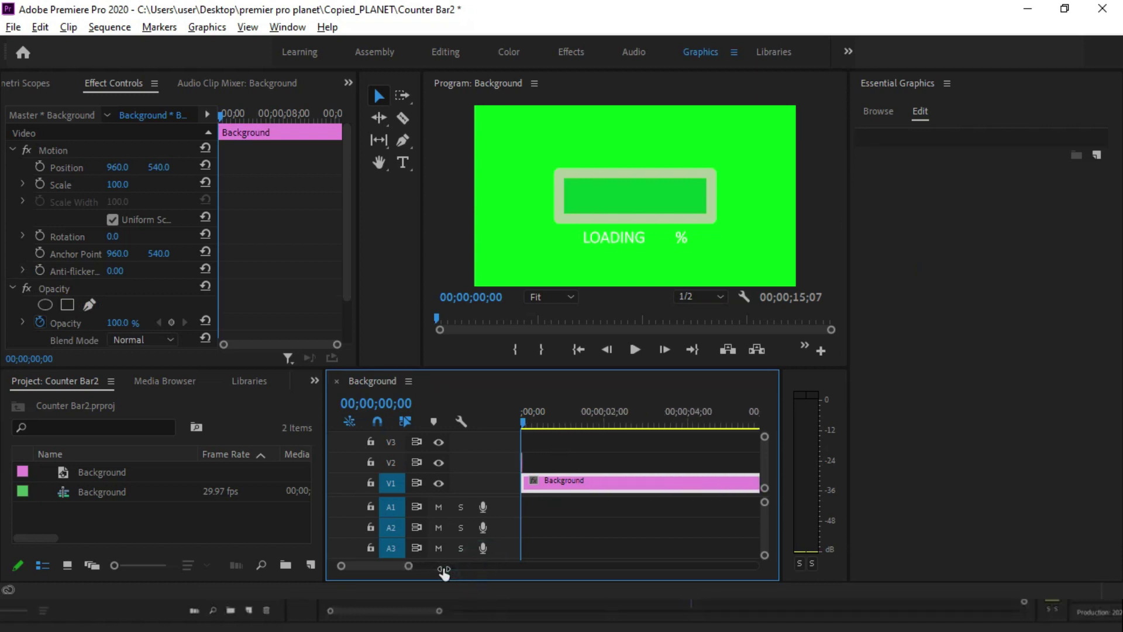
pyautogui.click(524, 462)
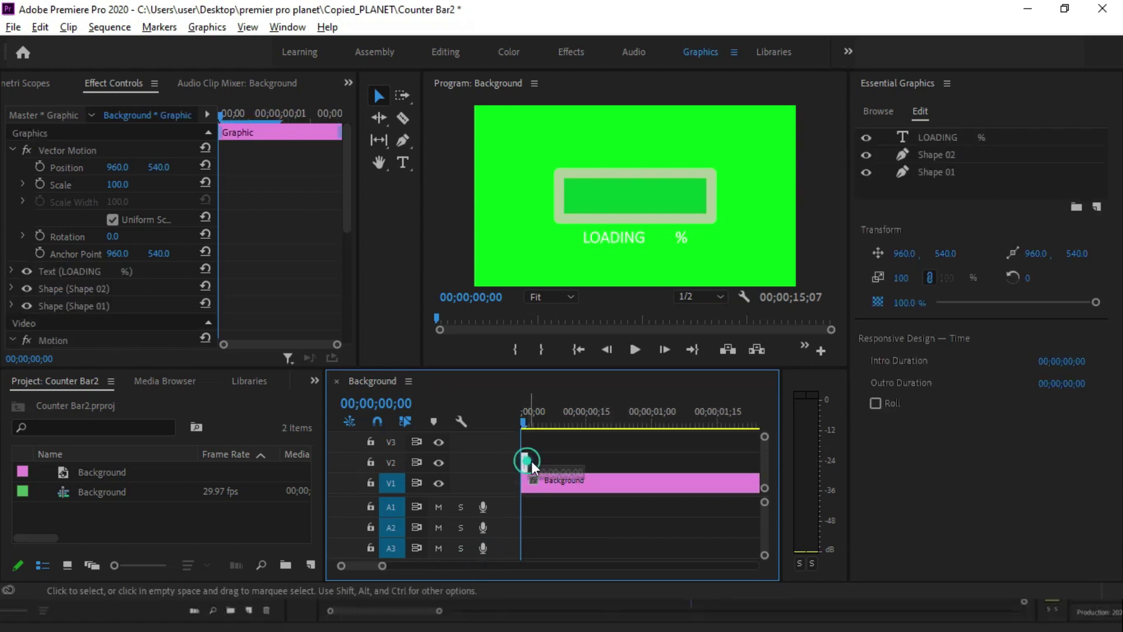
pyautogui.moveTo(540, 460); pyautogui.dragTo(683, 458)
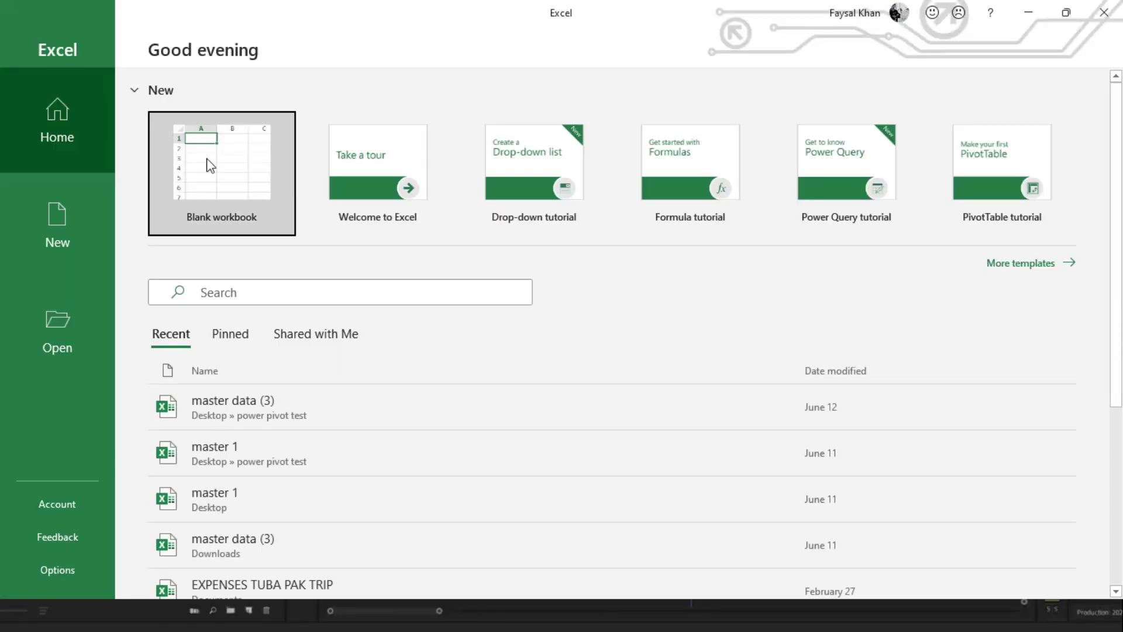
# Step: Start a blank workbook and enter 0, 1 and 2 in cells A1 to A3
pyautogui.click(209, 165)
pyautogui.write('1')
pyautogui.hotkey('ctrl', 'Return')
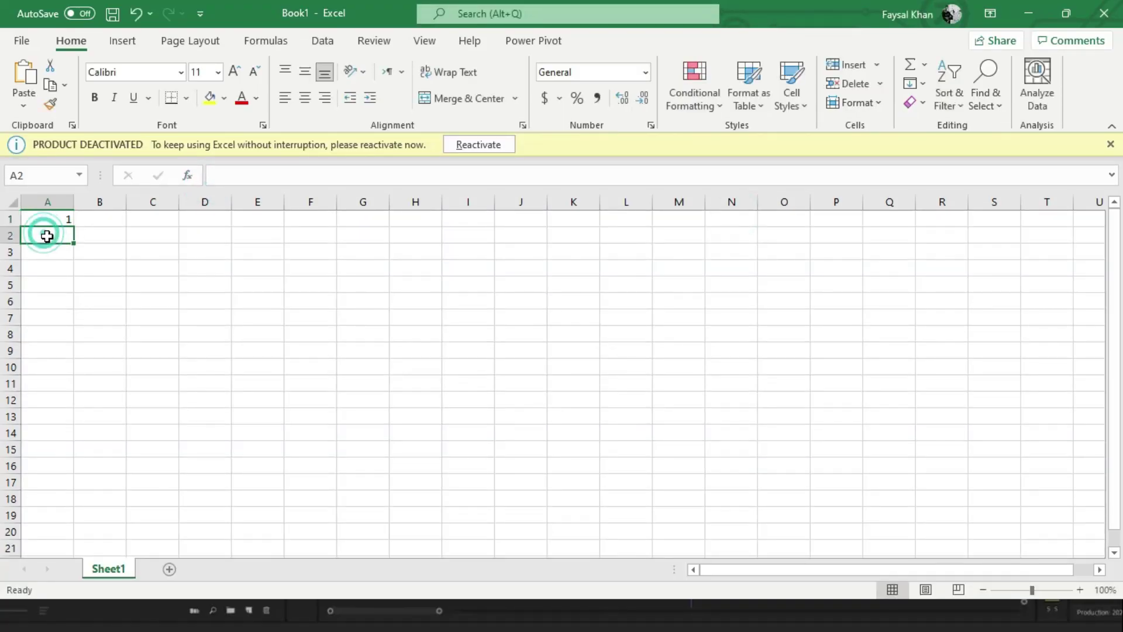
pyautogui.write('0')
pyautogui.press('Return')
pyautogui.write('1')
pyautogui.press('Return')
pyautogui.press('Right')
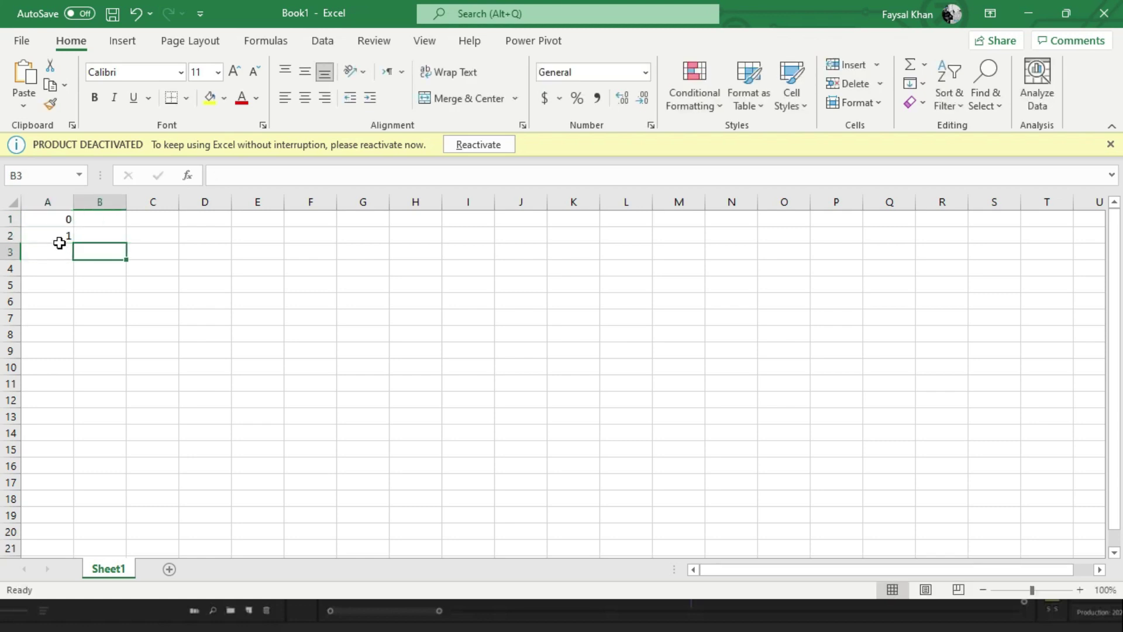
pyautogui.press('Left')
pyautogui.write('2')
pyautogui.press('Return')
# Step: Fill the number series down to row 100 and copy the 0–99 list in A1:A100
pyautogui.moveTo(59, 243); pyautogui.dragTo(40, 596)
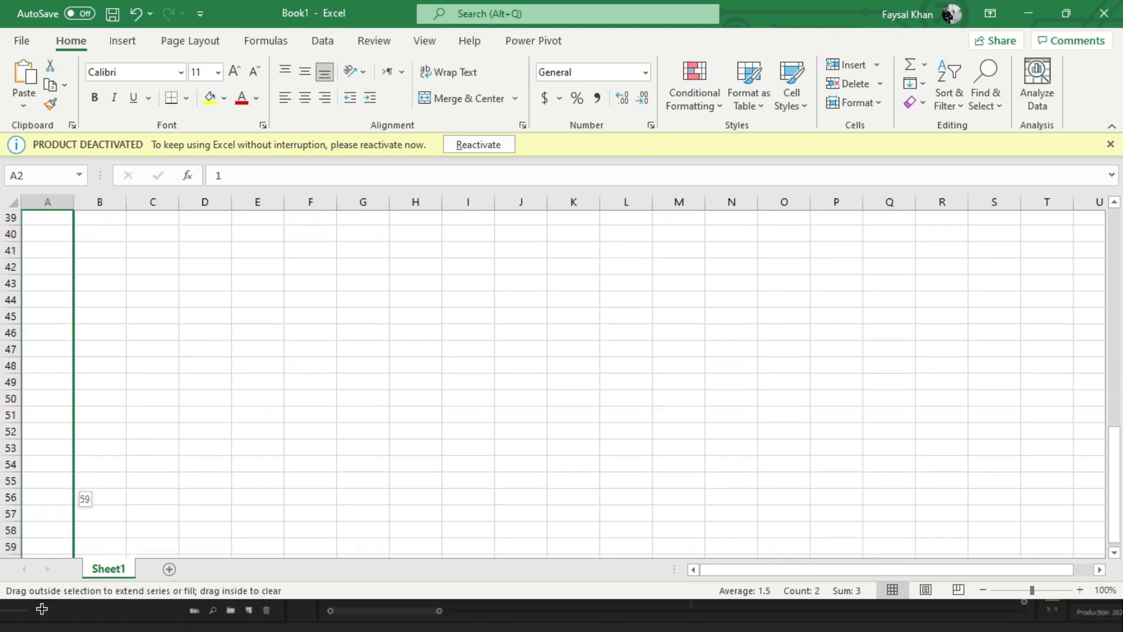
pyautogui.moveTo(40, 597); pyautogui.dragTo(35, 503)
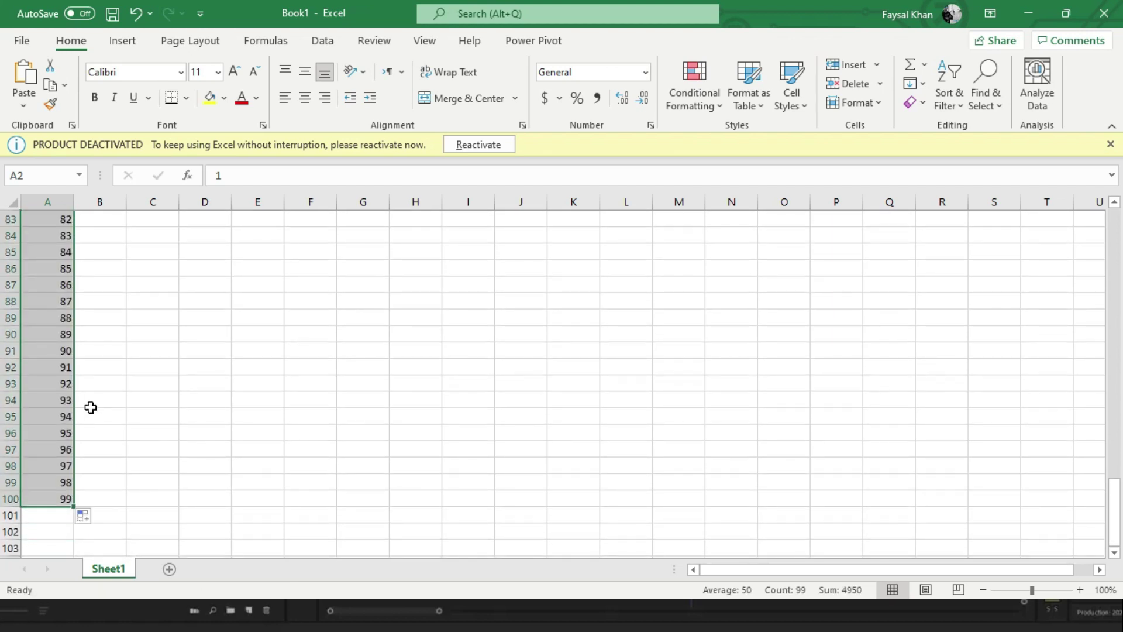
pyautogui.hotkey('ctrl', 'Up')
pyautogui.hotkey('ctrl', 'shift', 'Down')
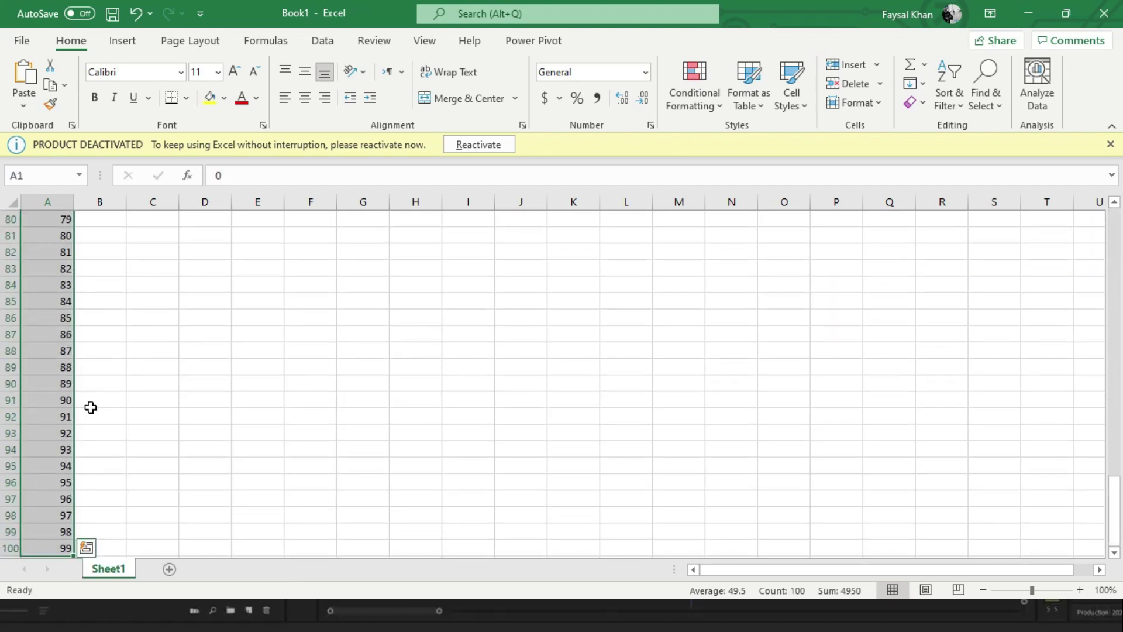
pyautogui.hotkey('ctrl', 'c')
pyautogui.press('super')
# Step: Open Notepad, paste the 0–99 numbers and add 100 on the last line
pyautogui.write('NOTEPA')
pyautogui.press('Return')
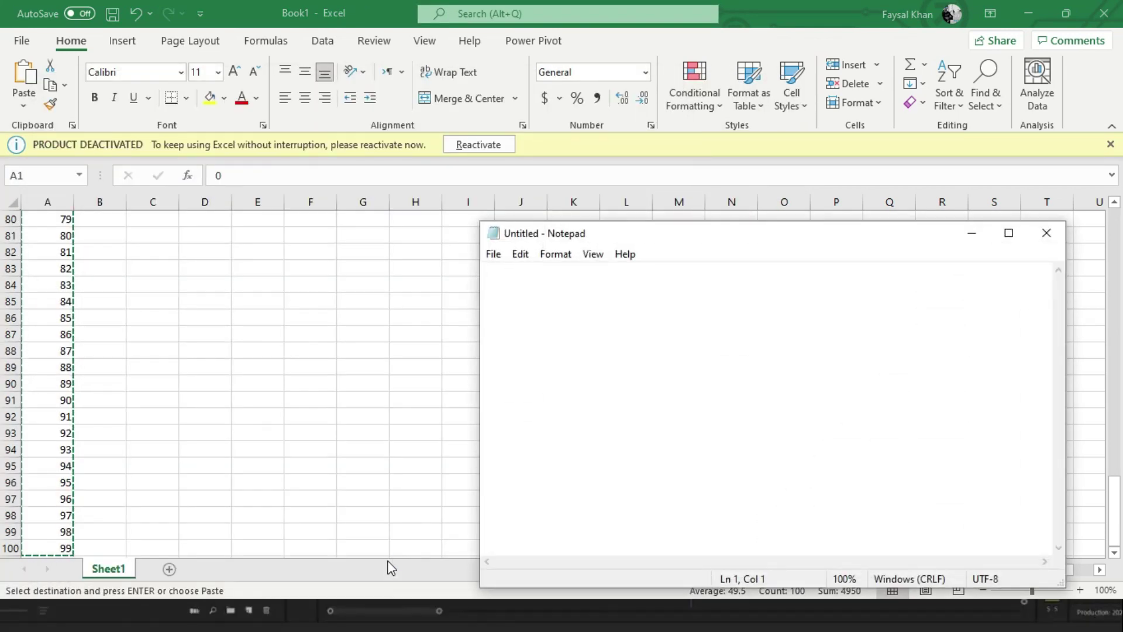
pyautogui.hotkey('ctrl', 'v')
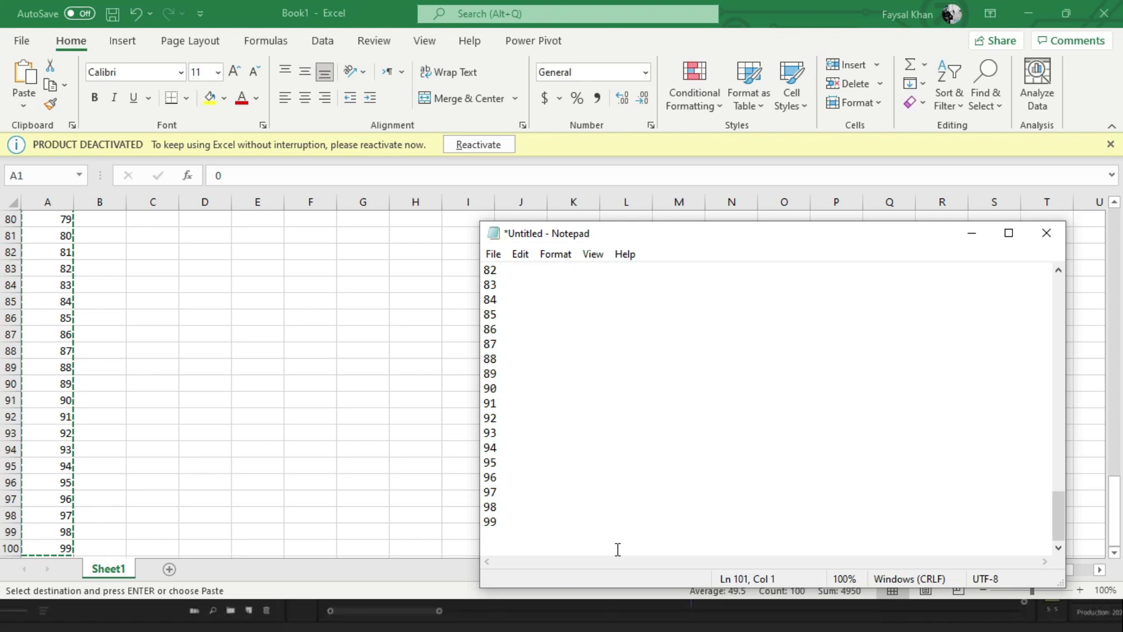
pyautogui.write('100')
pyautogui.press('Return')
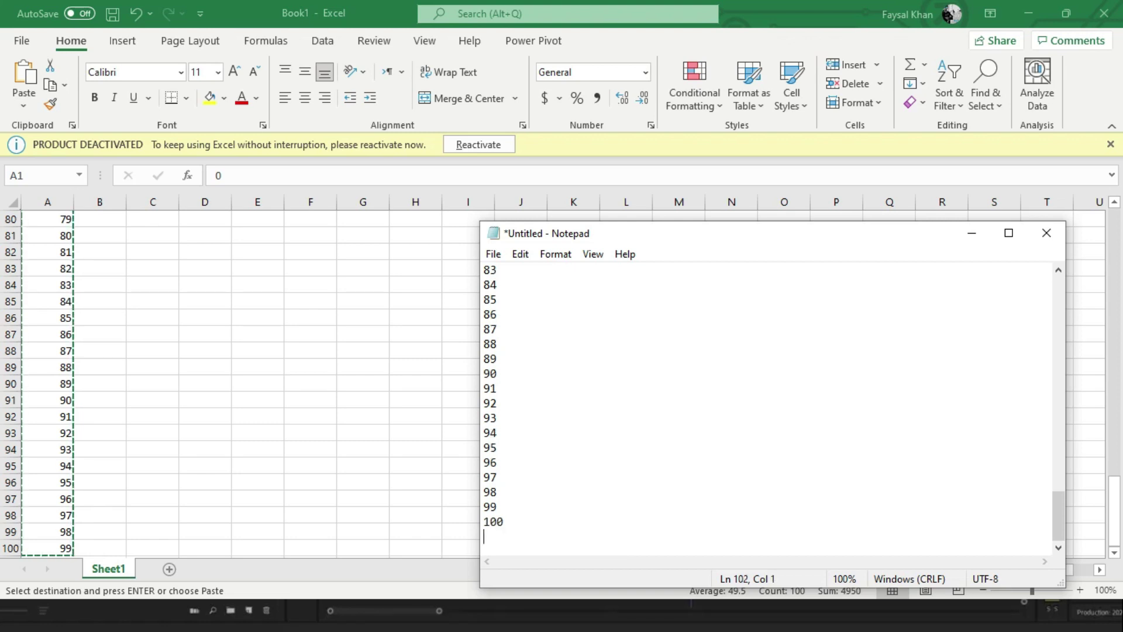
# Step: Copy the full 0–100 list and return to Premiere Pro
pyautogui.hotkey('ctrl', 'a')
pyautogui.hotkey('ctrl', 'c')
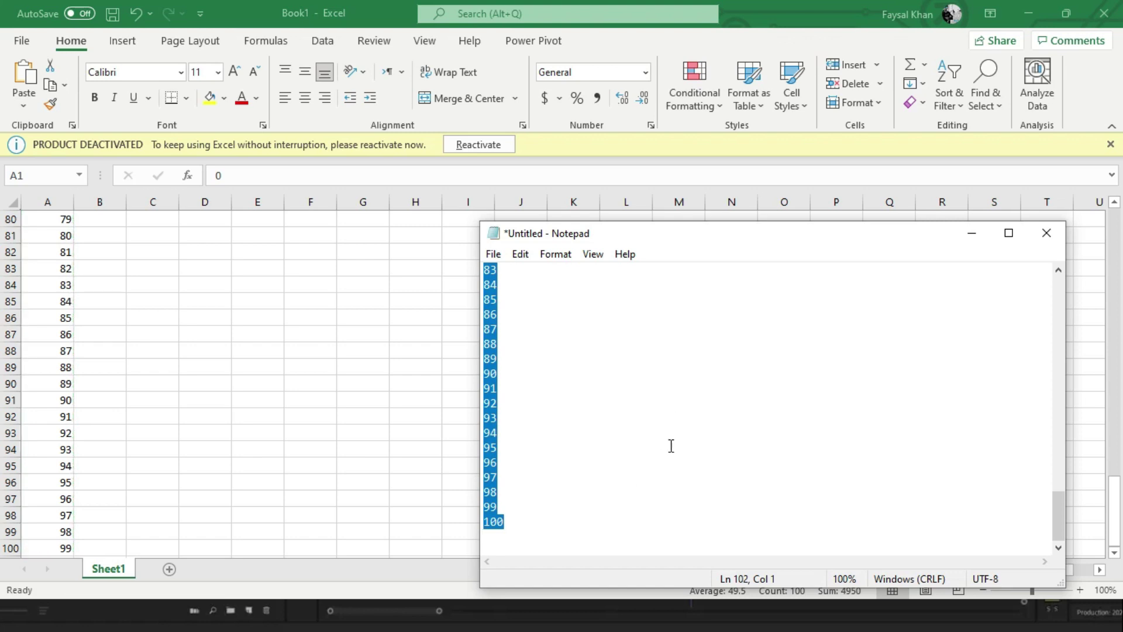
pyautogui.hotkey('alt', 'Tab')
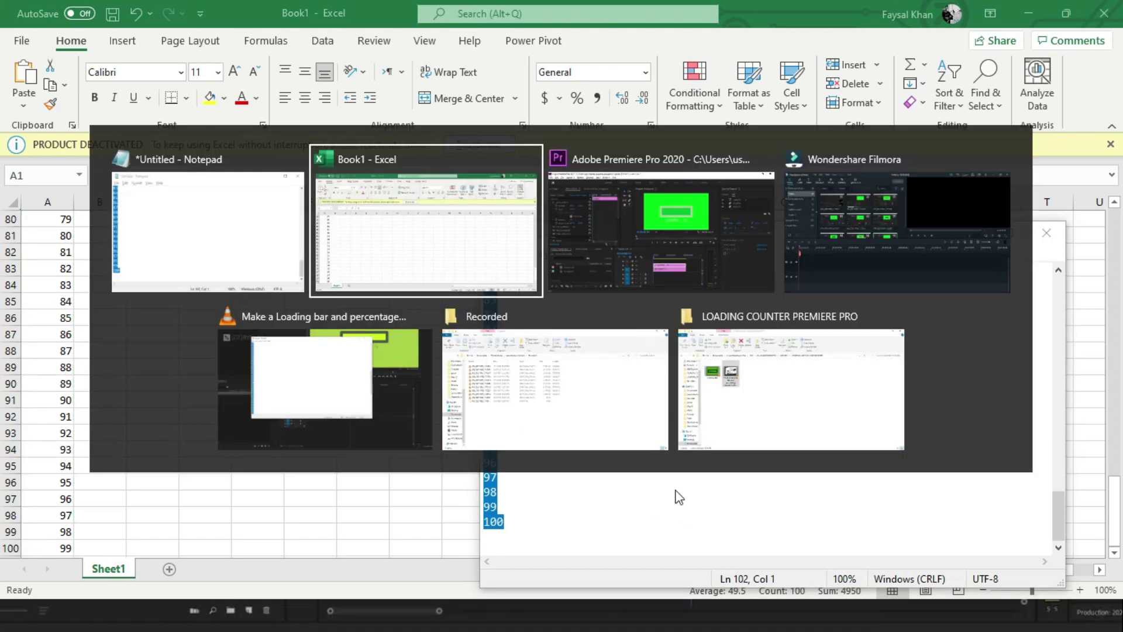
pyautogui.hotkey('alt', 'Tab')
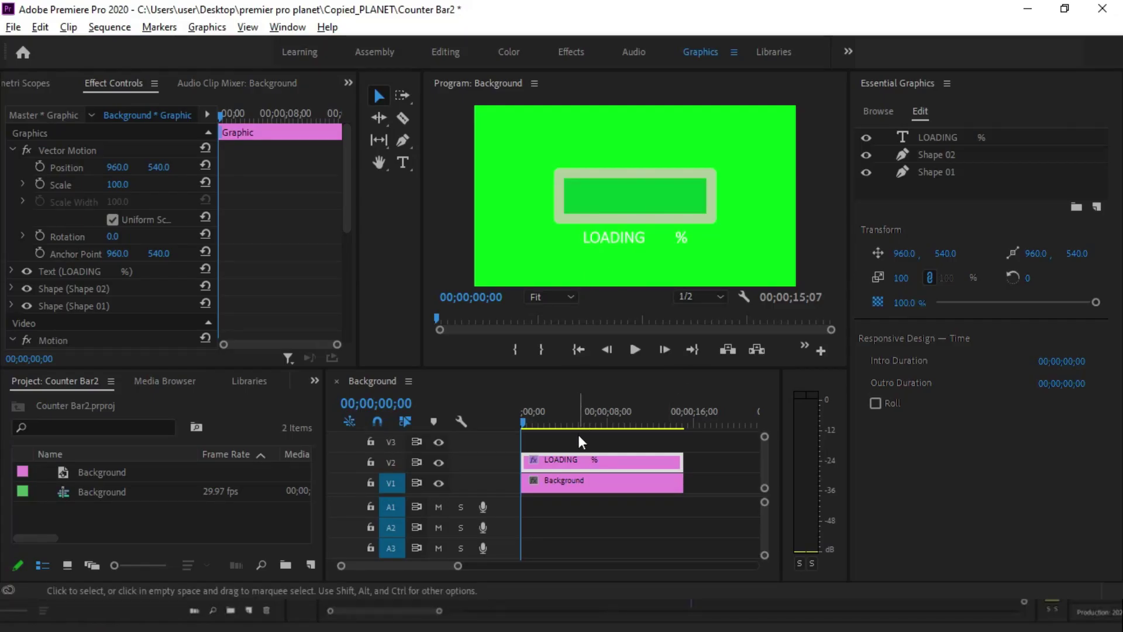
# Step: Create a new centre-aligned text layer of the pasted 0–100 numbers, filled with the bar's green
pyautogui.click(578, 434)
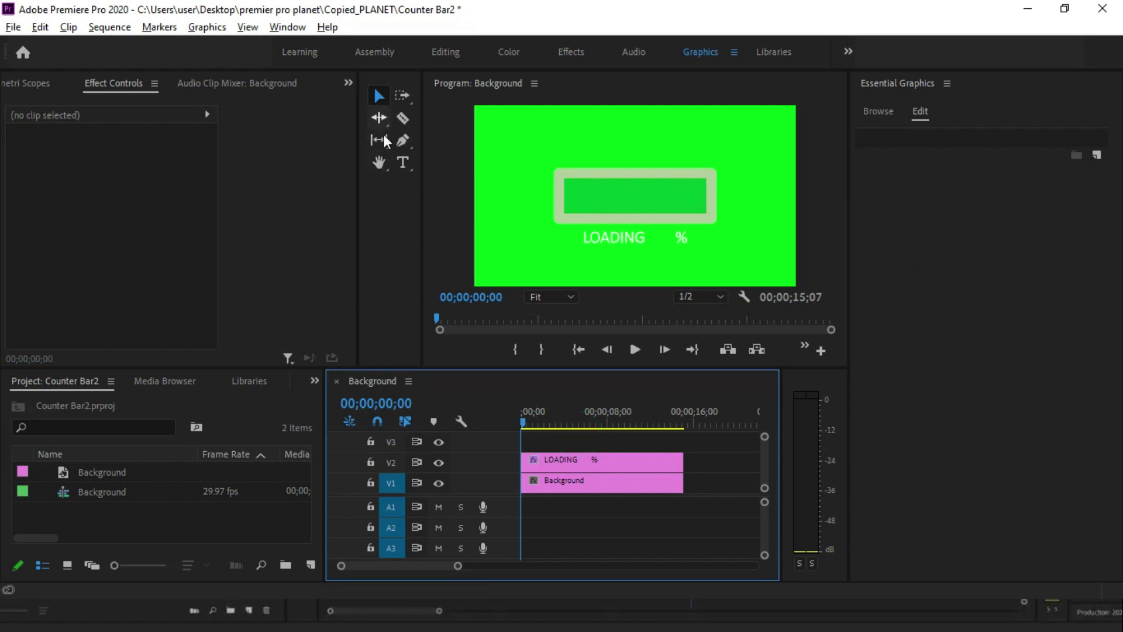
pyautogui.click(402, 162)
pyautogui.click(588, 130)
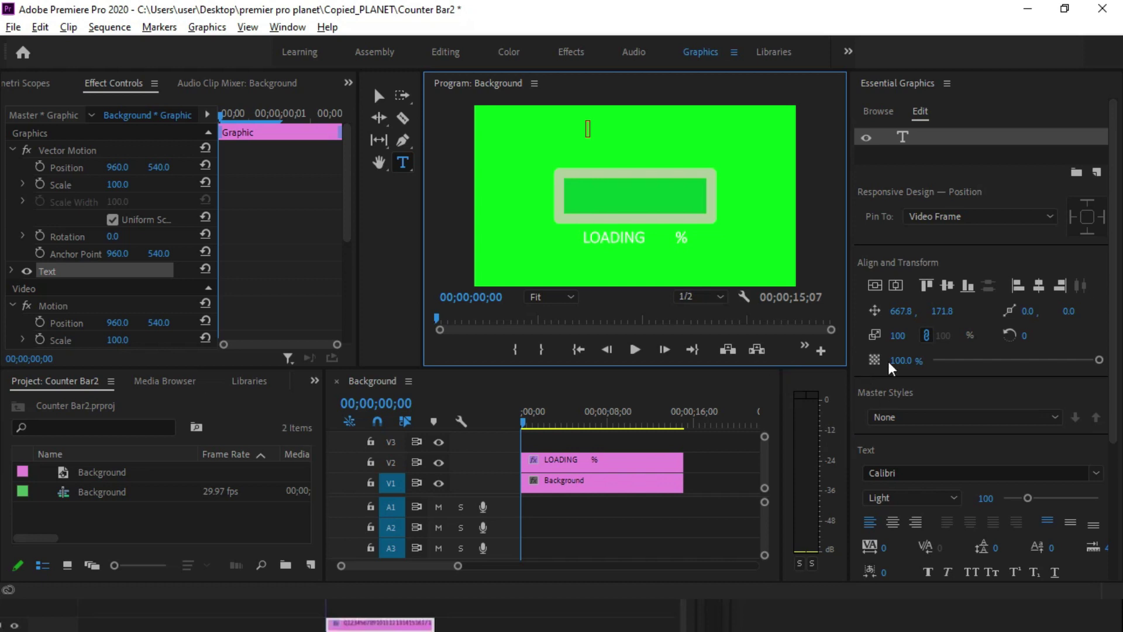
pyautogui.click(893, 521)
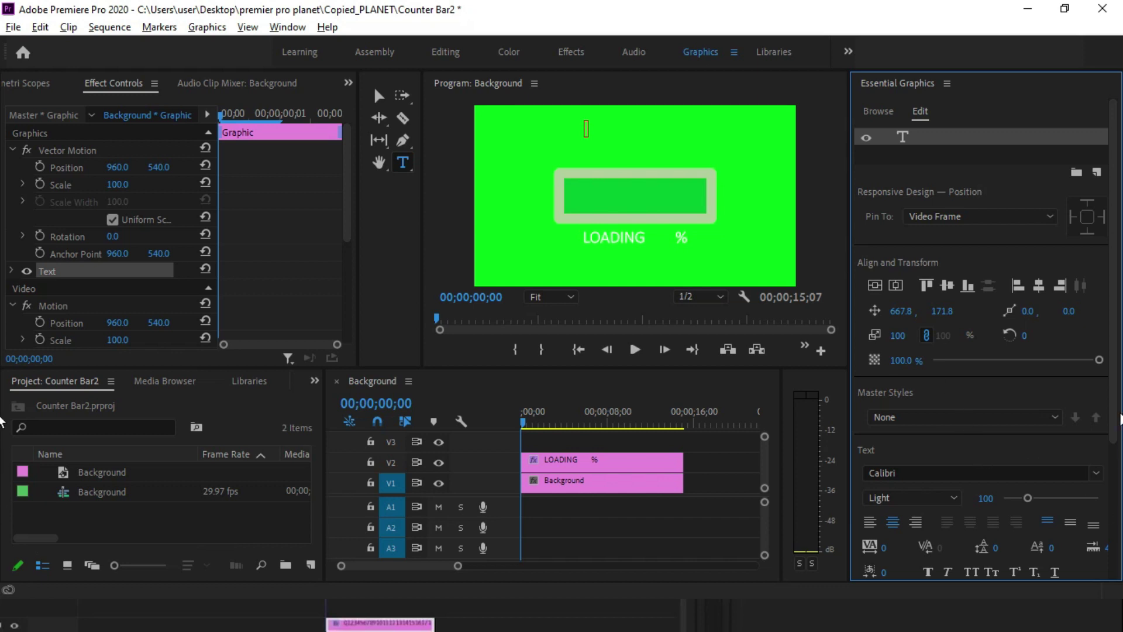
pyautogui.scroll(-1, 1112, 403)
pyautogui.scroll(-5, 1109, 409)
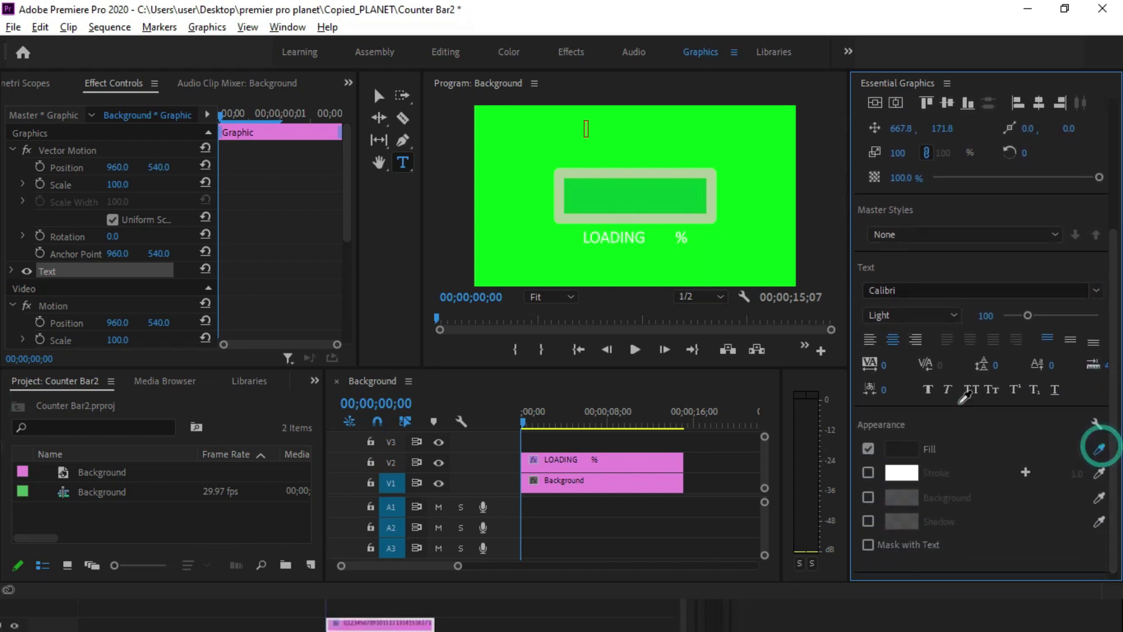
pyautogui.click(652, 196)
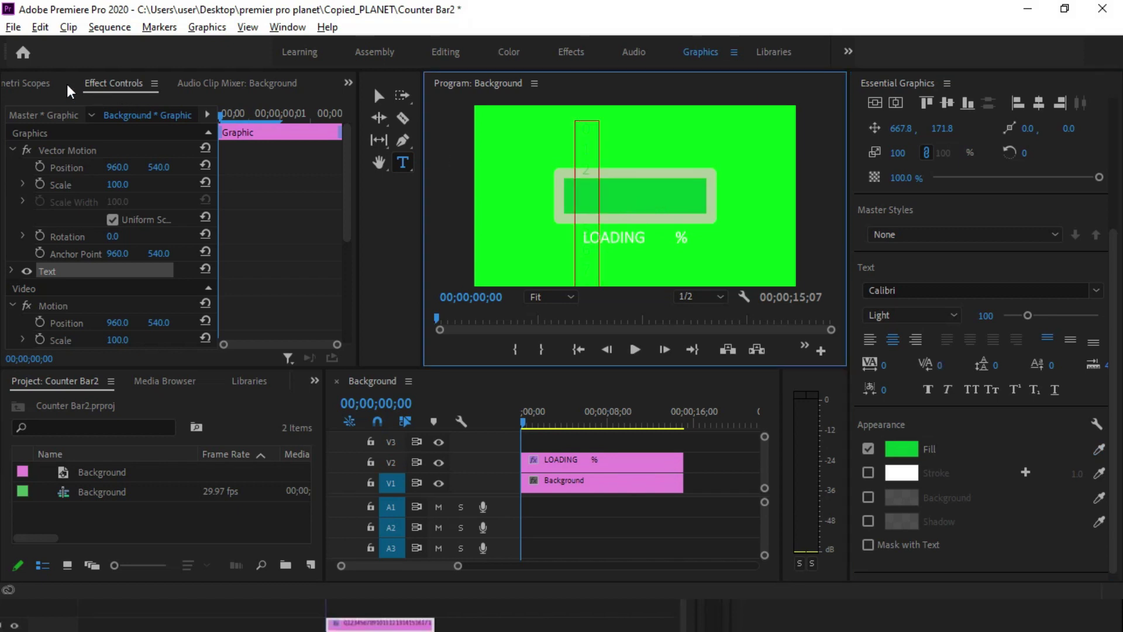
# Step: Move the number text between LOADING and the % sign, level with LOADING
pyautogui.click(377, 100)
pyautogui.moveTo(587, 164); pyautogui.dragTo(669, 252)
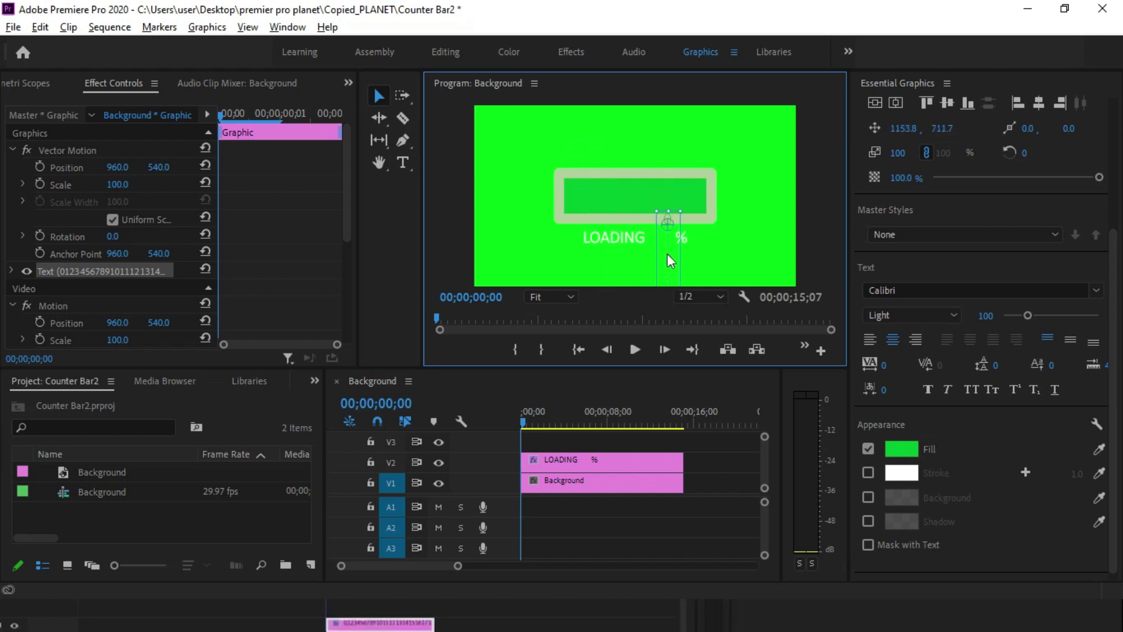
pyautogui.moveTo(668, 253); pyautogui.dragTo(662, 267)
pyautogui.click(721, 254)
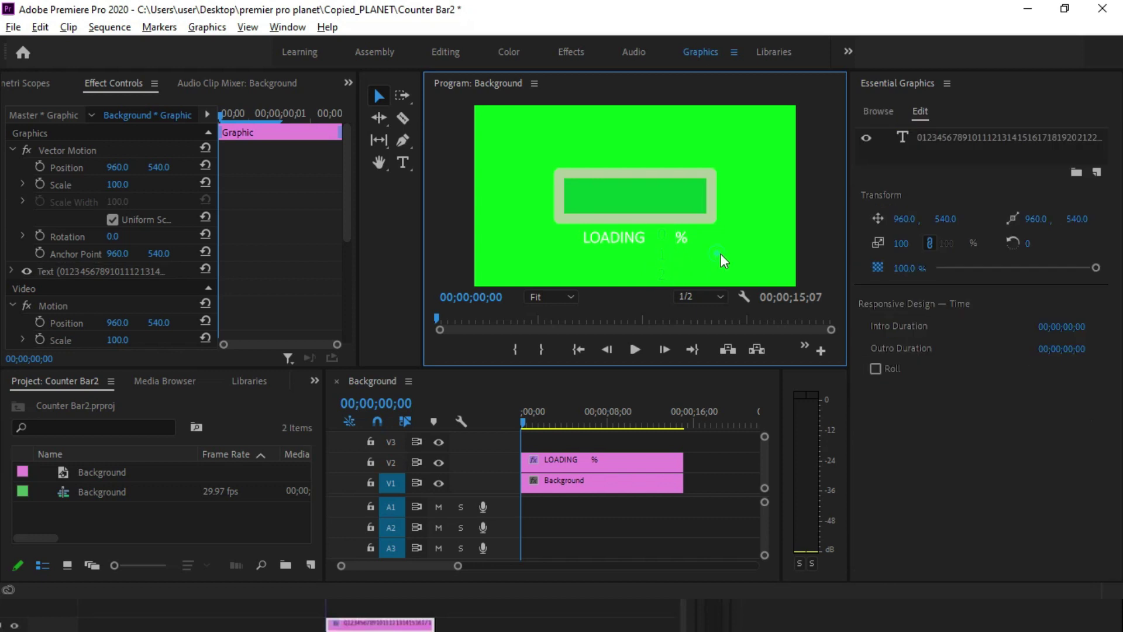
pyautogui.click(668, 261)
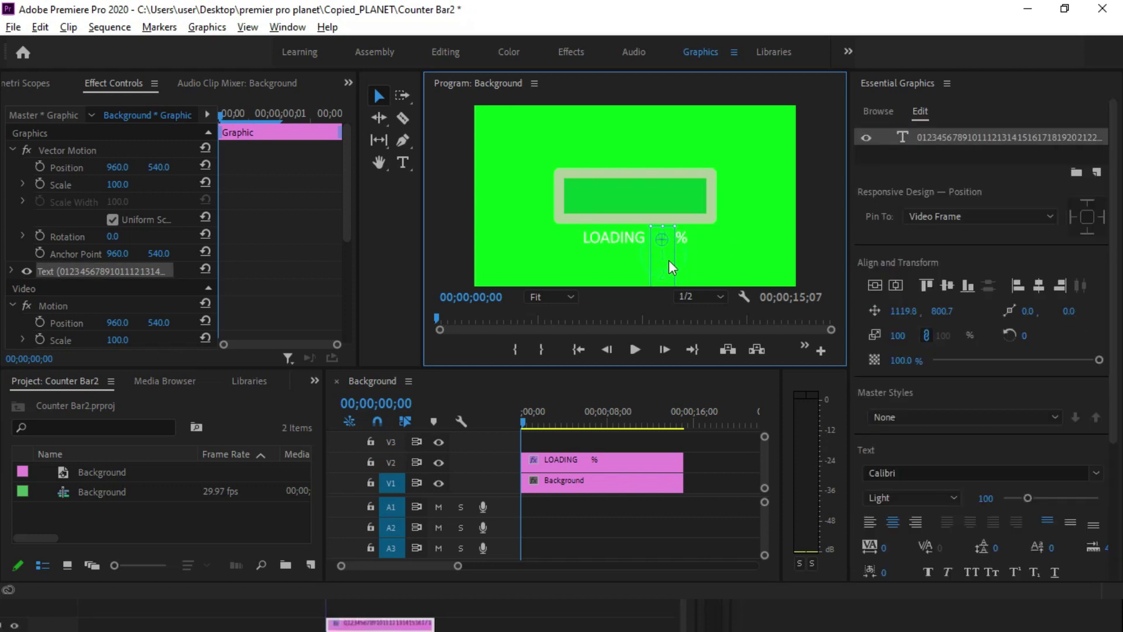
pyautogui.click(713, 263)
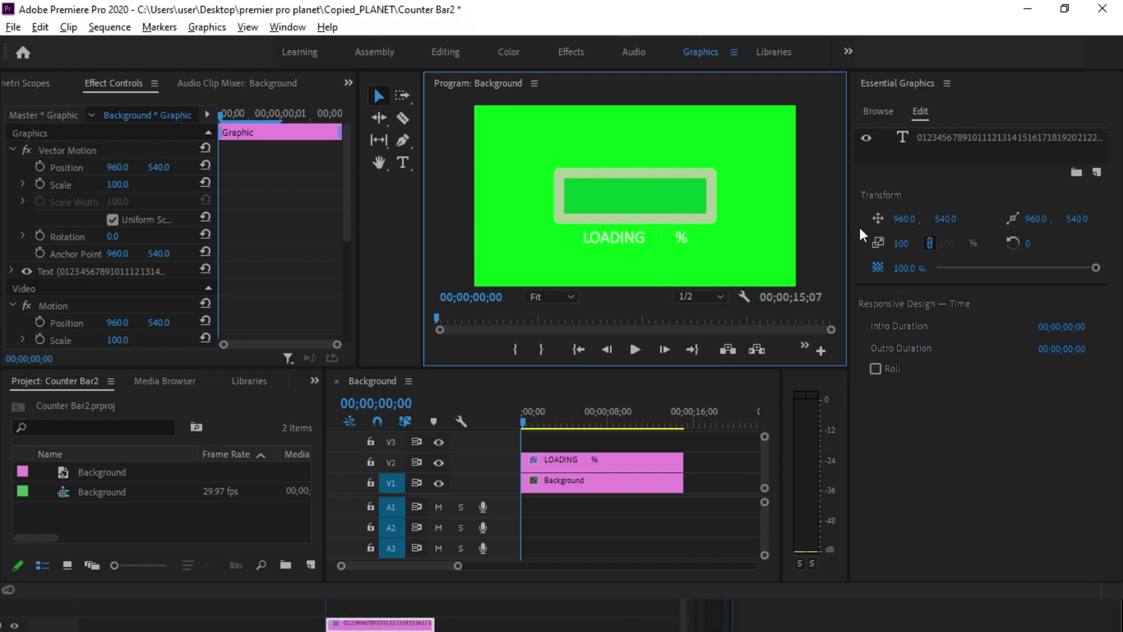
pyautogui.click(900, 157)
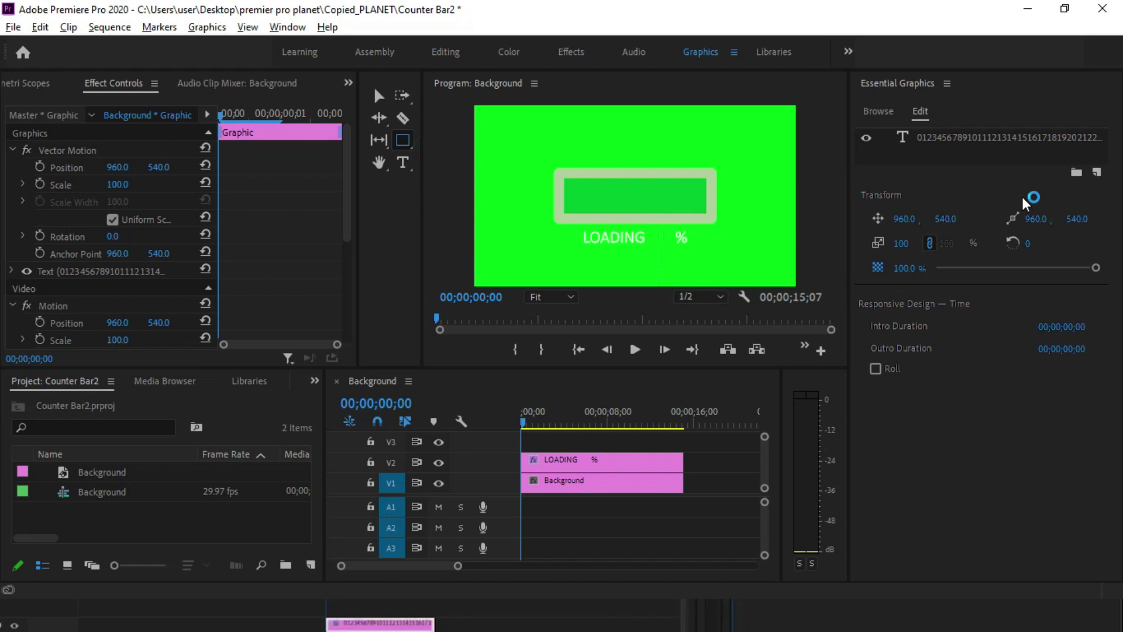
# Step: Add a new rectangle shape layer with its stroke removed and its fill kept
pyautogui.click(1096, 172)
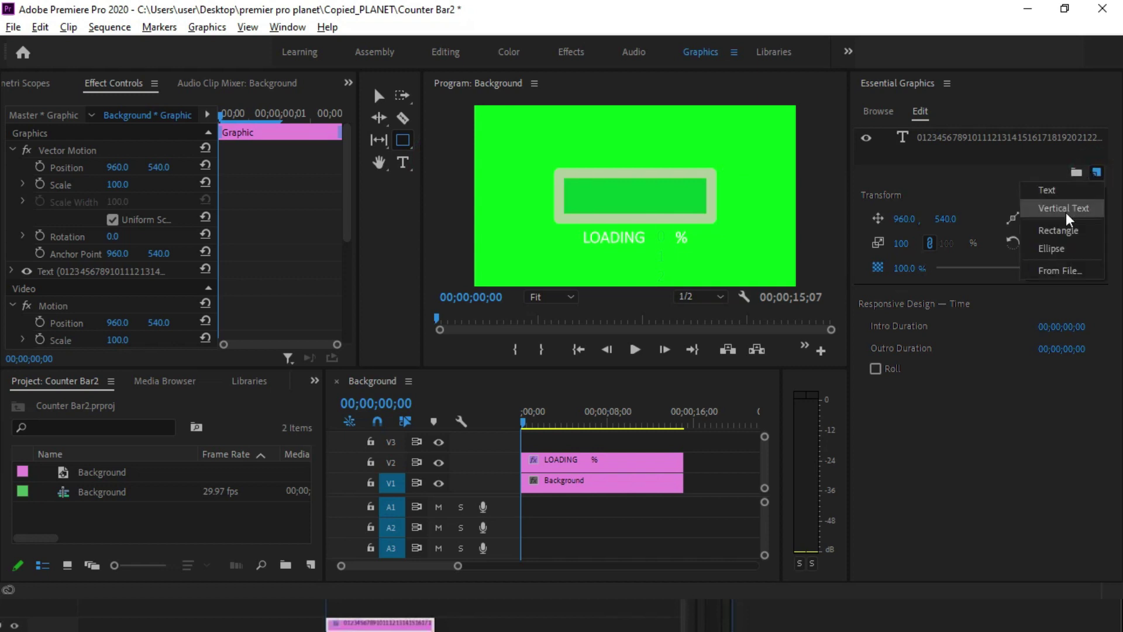
pyautogui.click(1053, 231)
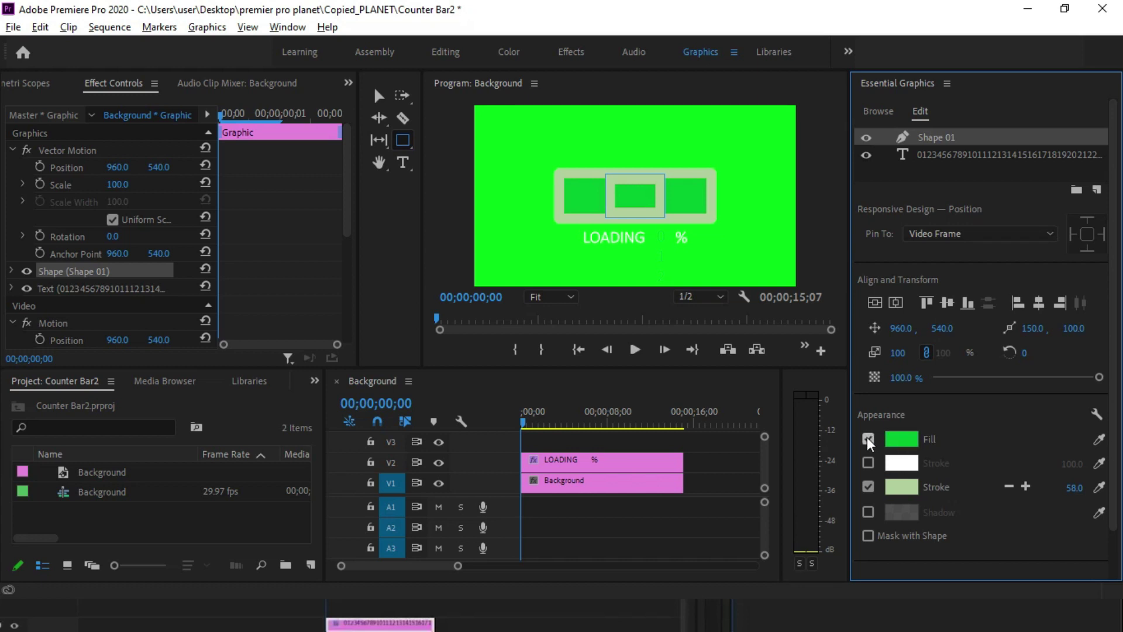
pyautogui.click(869, 440)
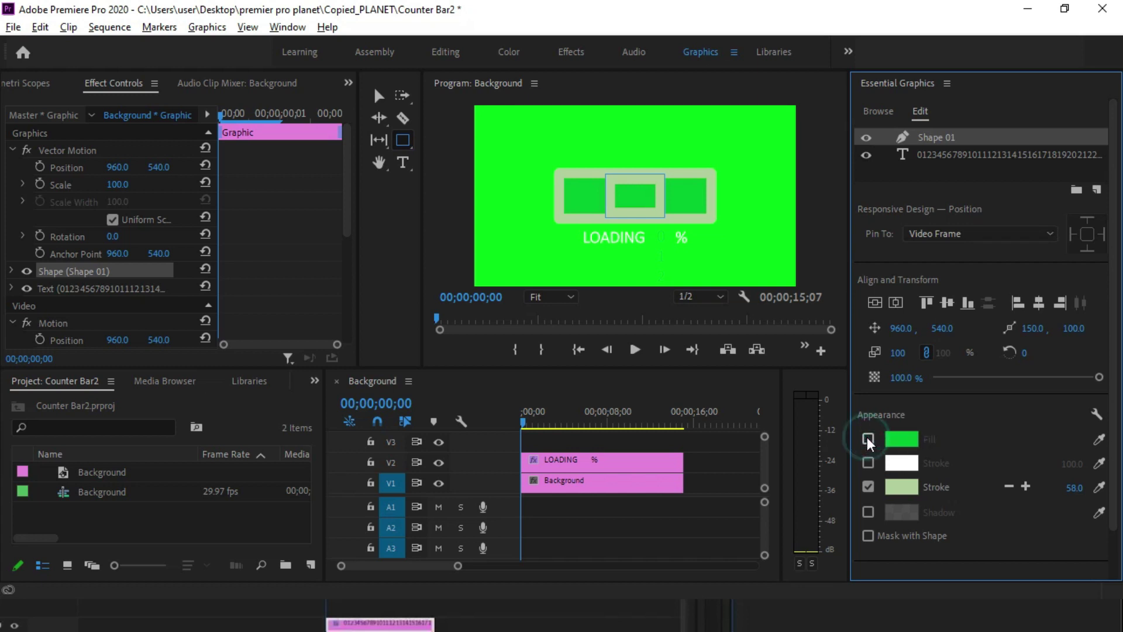
pyautogui.click(865, 489)
pyautogui.click(868, 439)
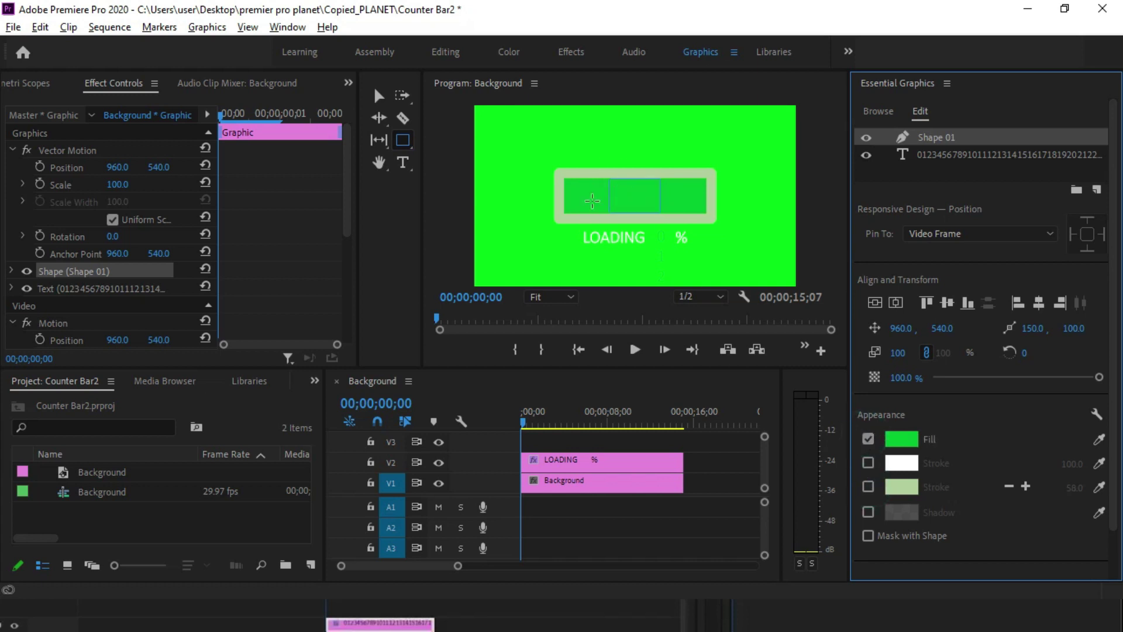
pyautogui.click(378, 95)
# Step: Shrink the rectangle into a small box between LOADING and %, and set it to mask the number text
pyautogui.moveTo(659, 211); pyautogui.dragTo(630, 187)
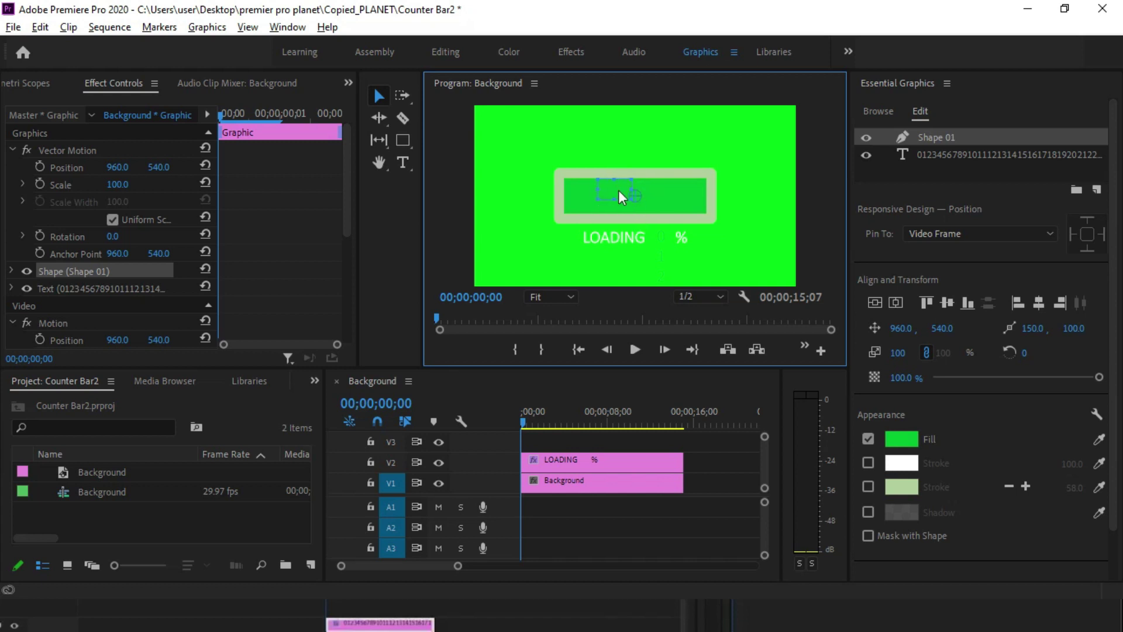
pyautogui.moveTo(616, 198); pyautogui.dragTo(658, 243)
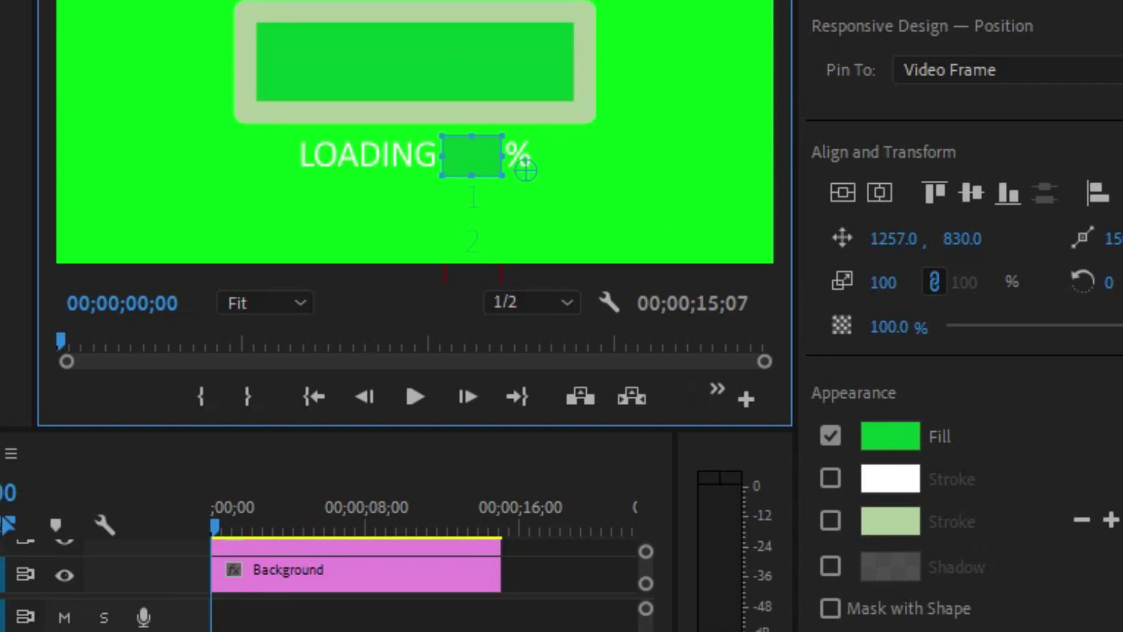
pyautogui.scroll(-2, 817, 520)
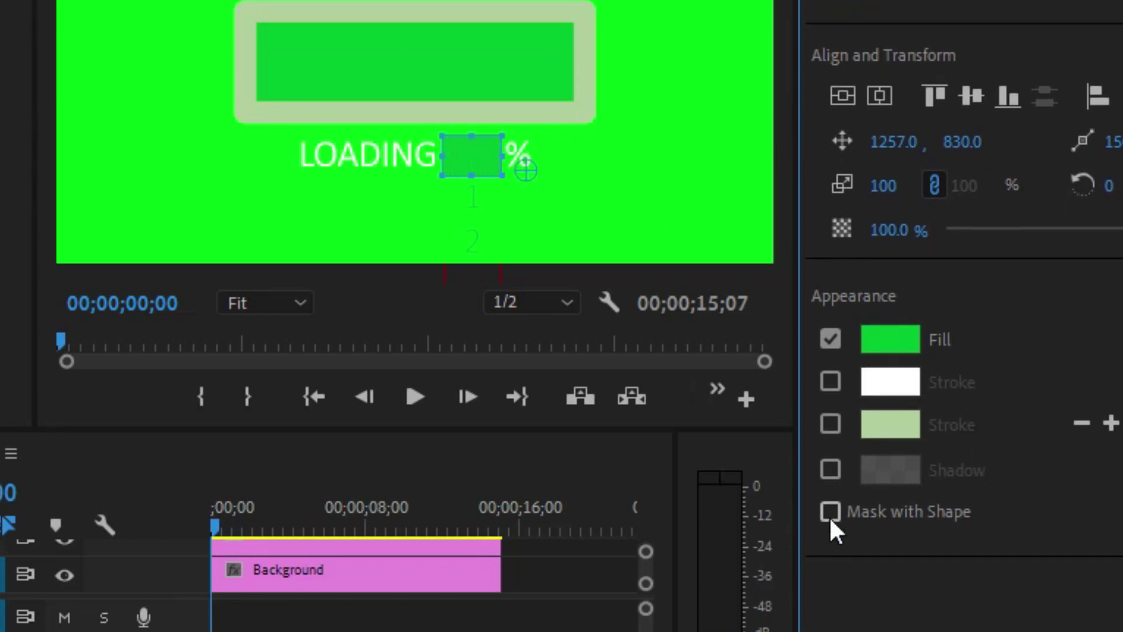
pyautogui.click(829, 513)
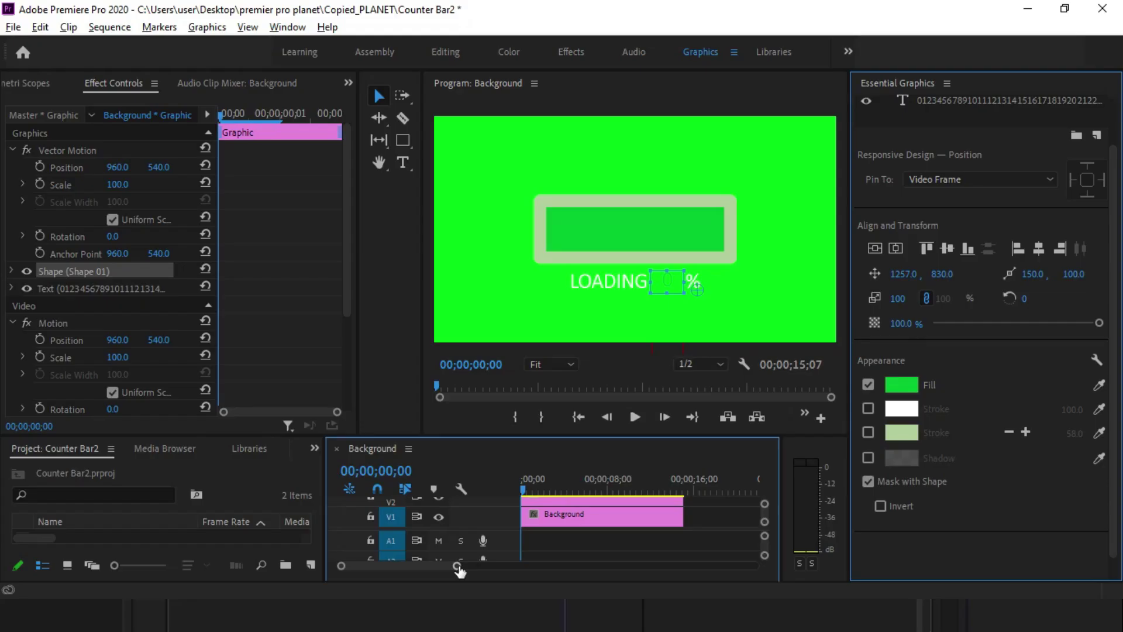
# Step: Extend the V3 number clip's end to match the V2 LOADING and V1 Background clips, then fit the timeline
pyautogui.moveTo(458, 566); pyautogui.dragTo(416, 572)
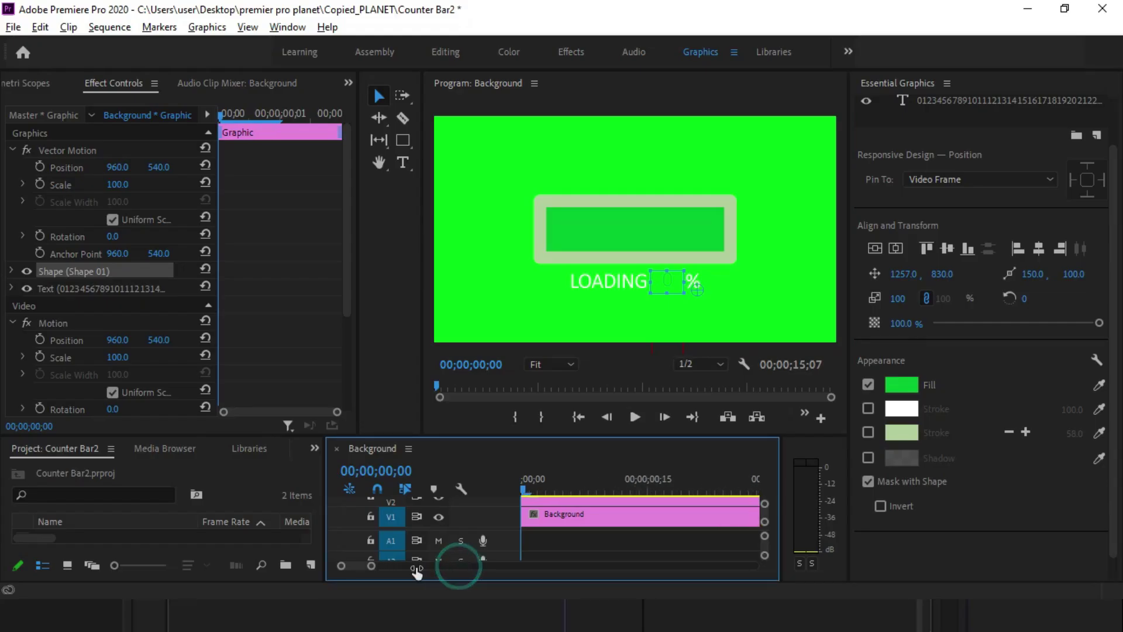
pyautogui.moveTo(710, 435); pyautogui.dragTo(708, 361)
pyautogui.moveTo(532, 439); pyautogui.dragTo(728, 439)
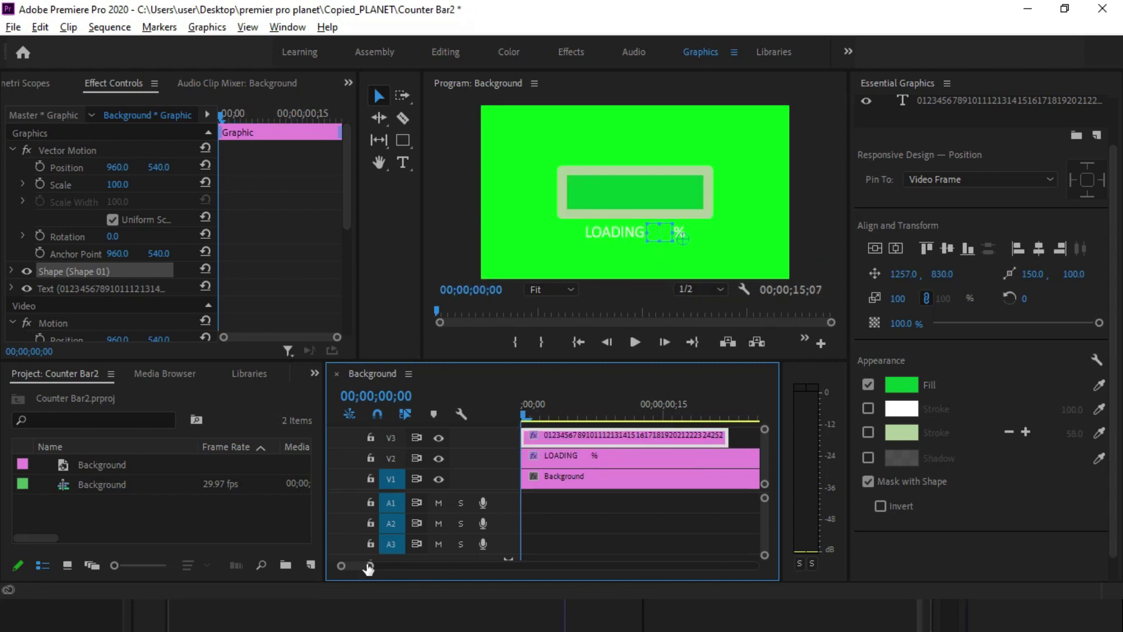
pyautogui.moveTo(368, 566); pyautogui.dragTo(415, 565)
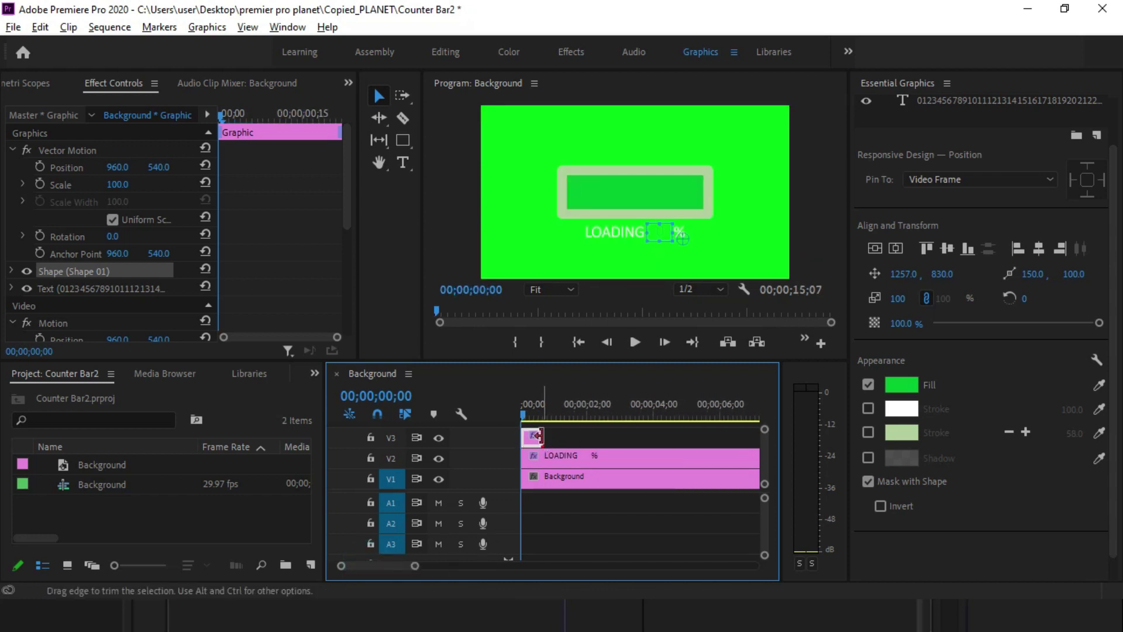
pyautogui.moveTo(535, 436); pyautogui.dragTo(745, 436)
pyautogui.moveTo(413, 566); pyautogui.dragTo(506, 565)
pyautogui.hotkey('shift', '7')
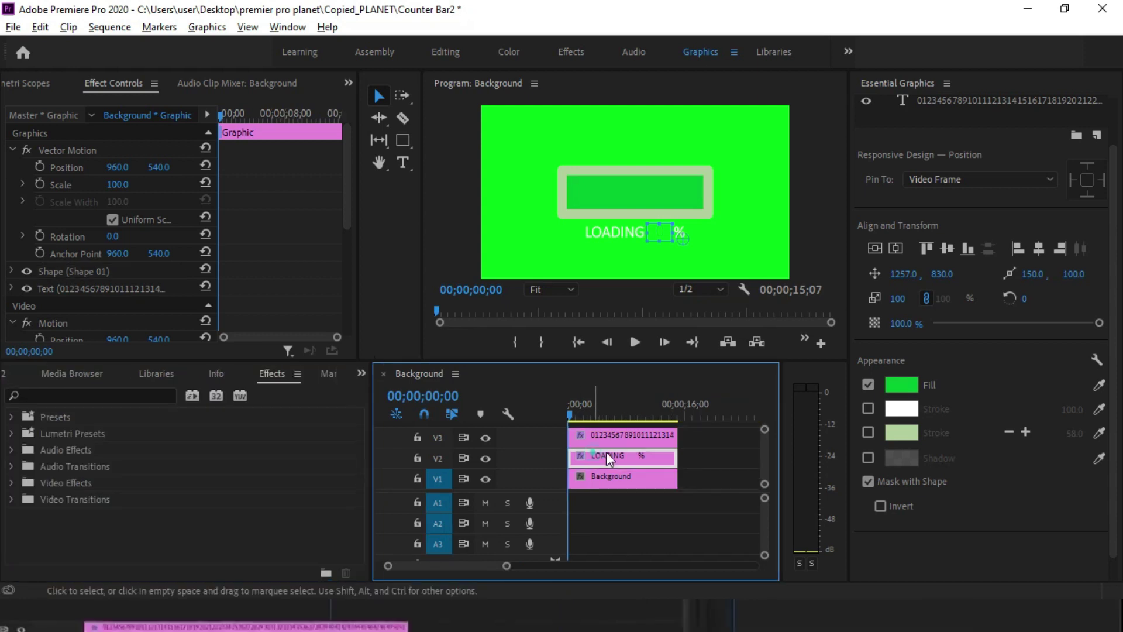
pyautogui.click(608, 458)
pyautogui.click(37, 394)
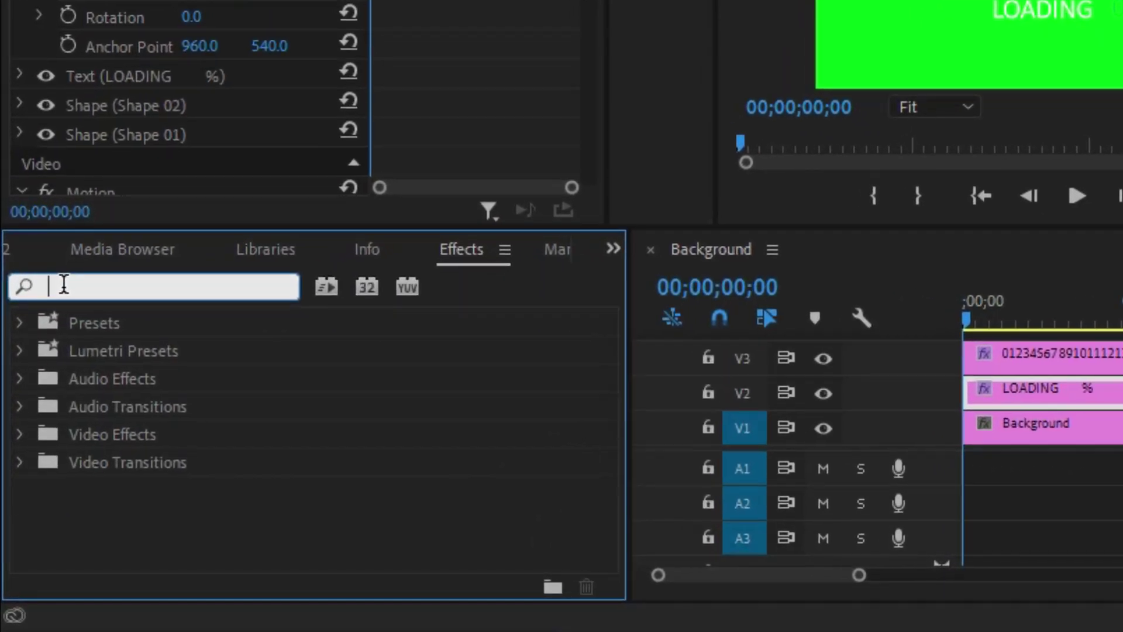
# Step: Apply the Crop effect to the LOADING graphic, placed between Shape 02 and Shape 01
pyautogui.write('co')
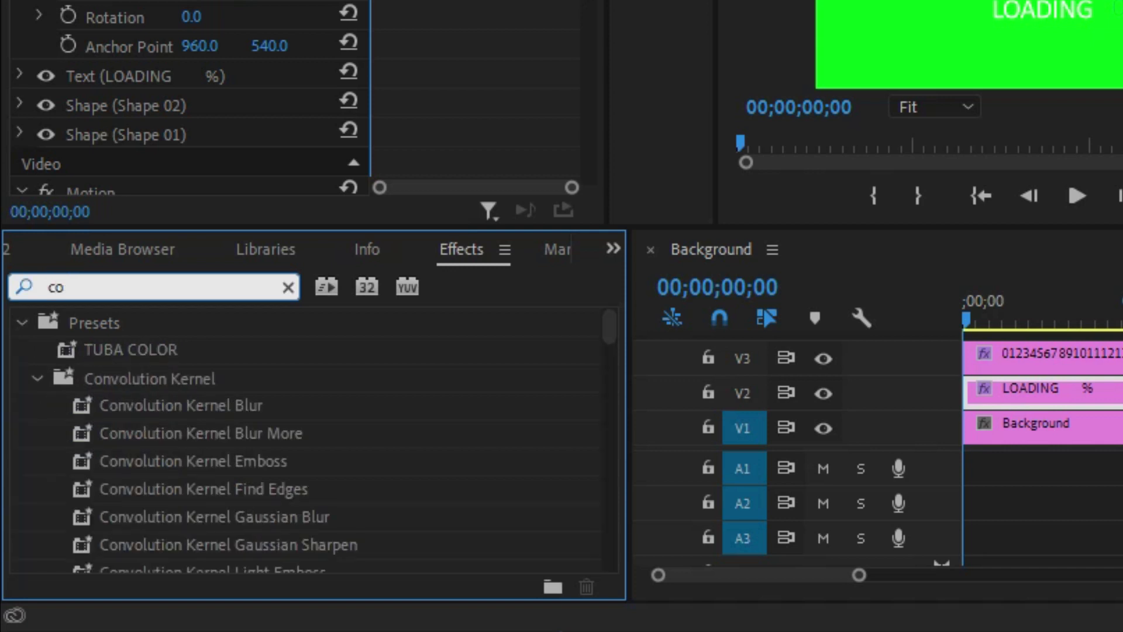
pyautogui.write('op')
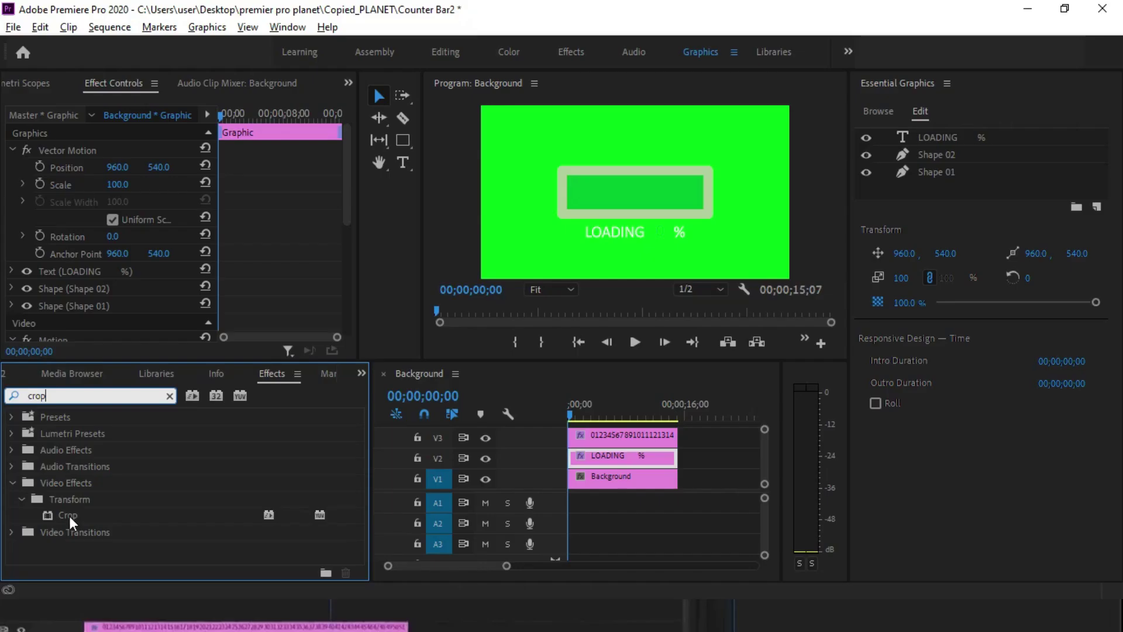
pyautogui.moveTo(69, 516); pyautogui.dragTo(935, 169)
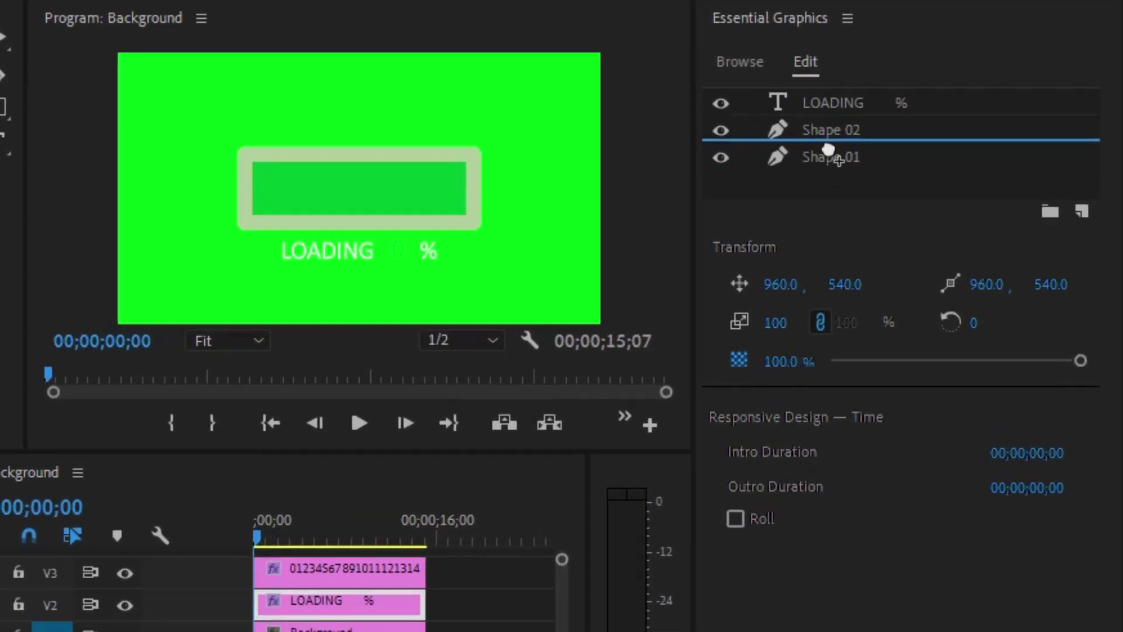
pyautogui.moveTo(829, 153); pyautogui.dragTo(832, 156)
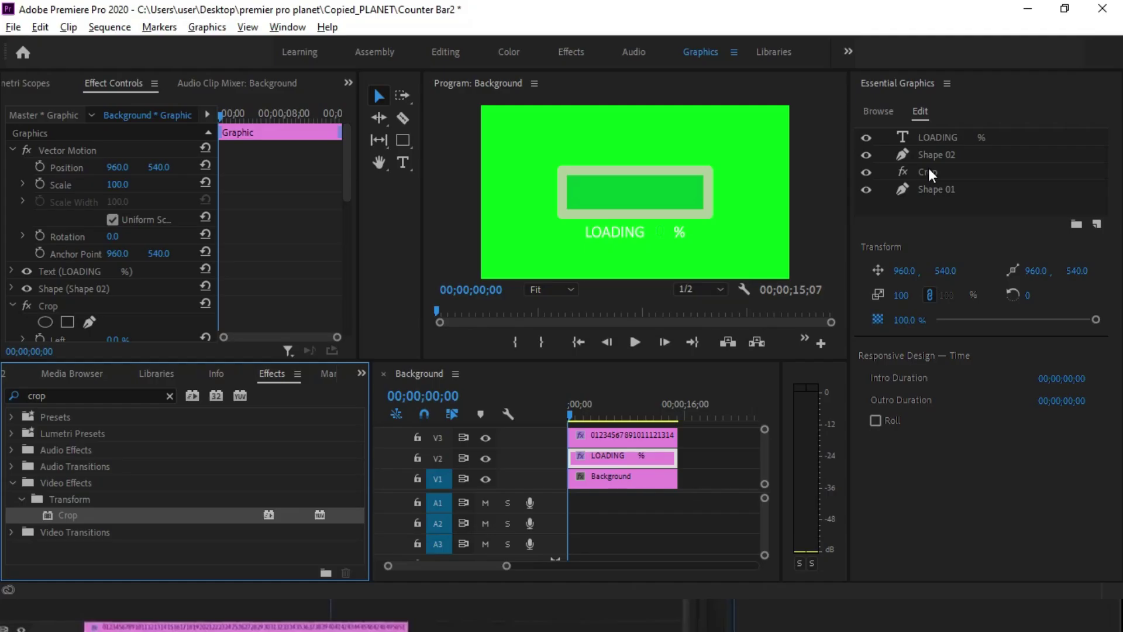
pyautogui.click(754, 147)
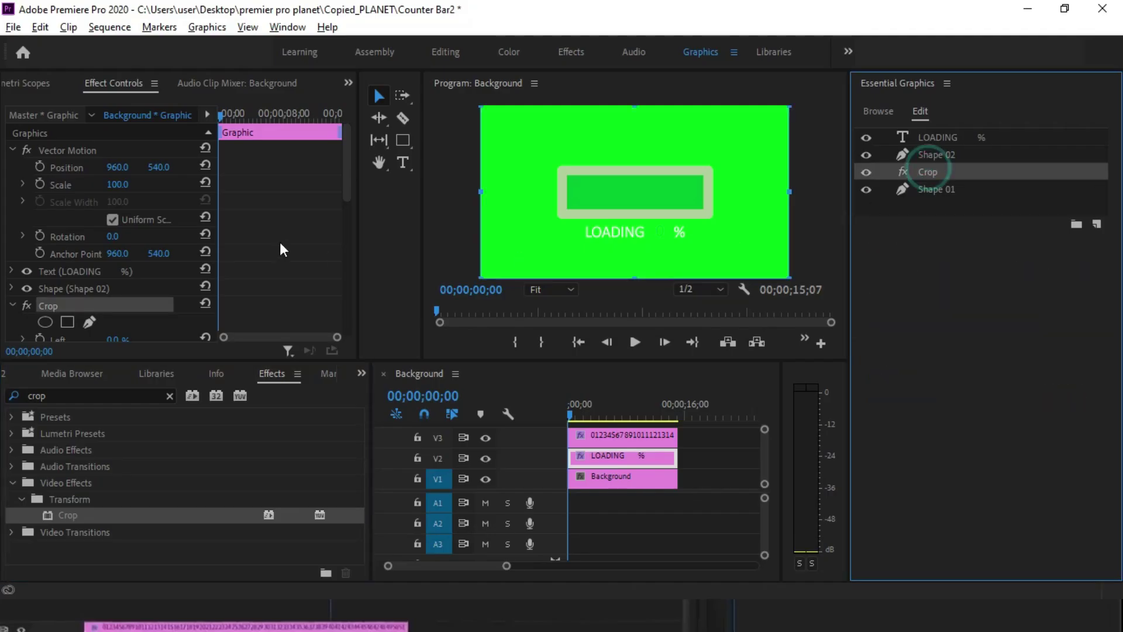
# Step: Keyframe the Crop's Right value, setting it to 51.0%
pyautogui.moveTo(348, 173); pyautogui.dragTo(347, 225)
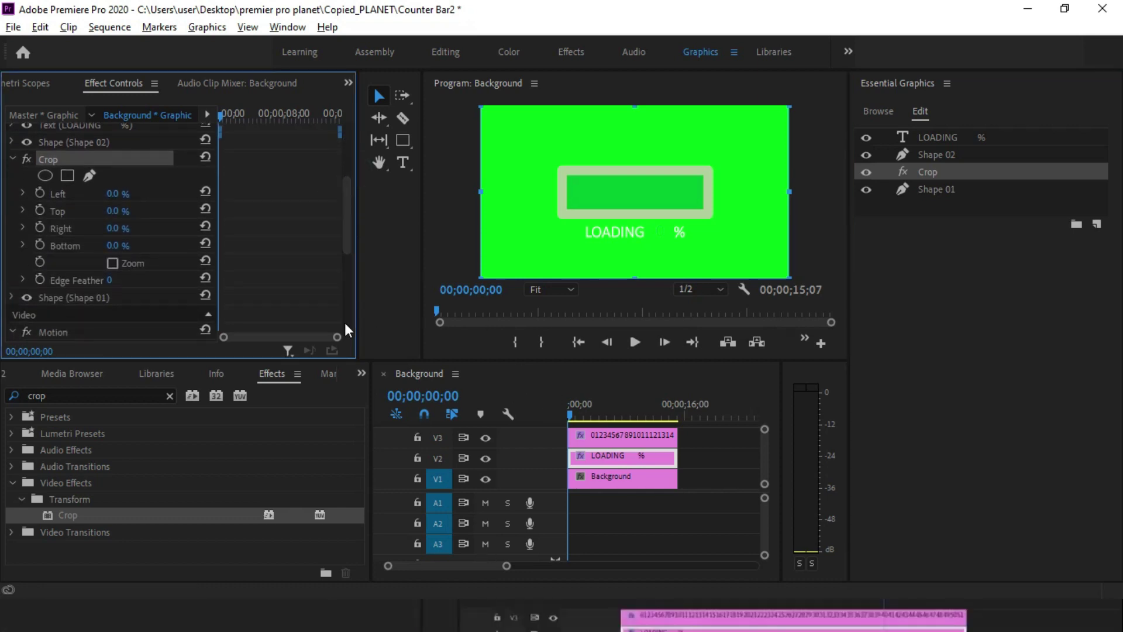
pyautogui.click(279, 114)
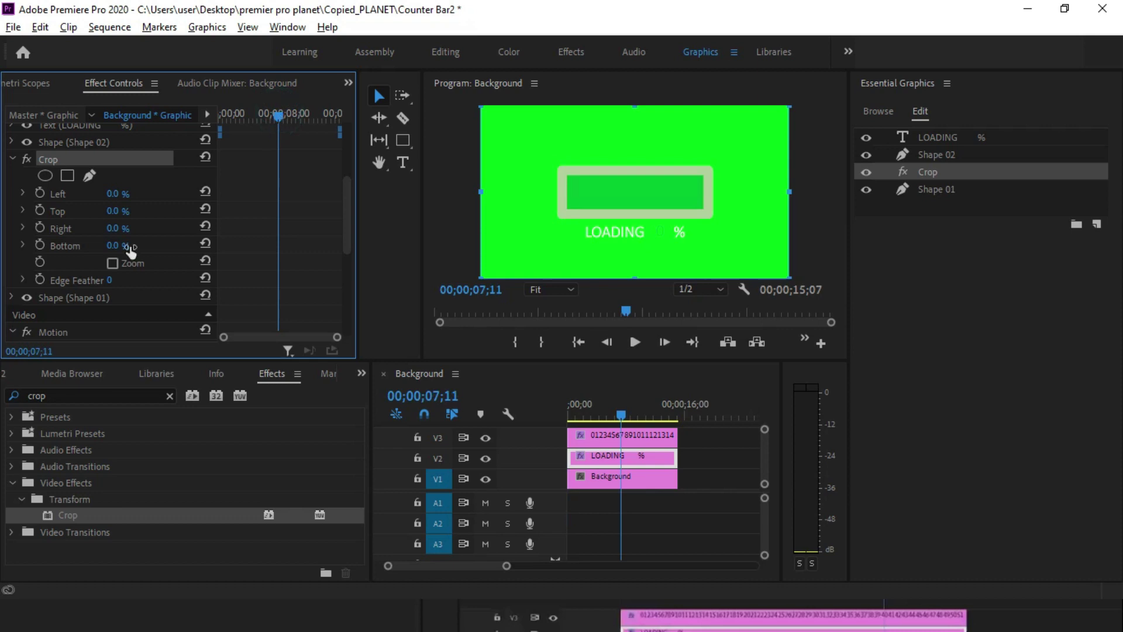
pyautogui.click(39, 226)
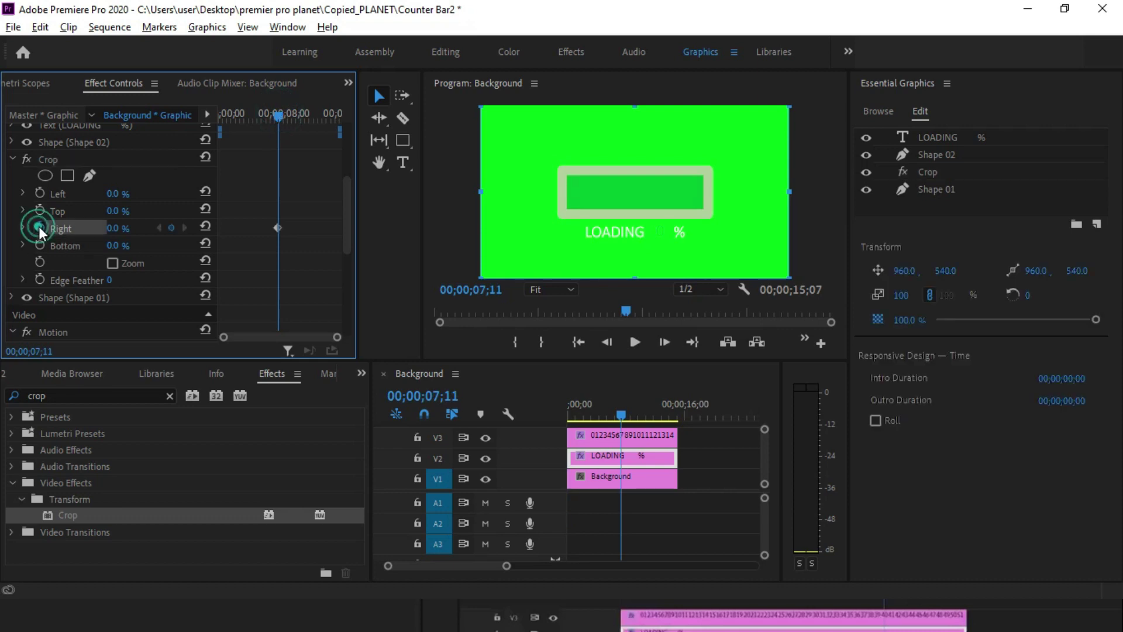
pyautogui.moveTo(115, 229); pyautogui.dragTo(131, 228)
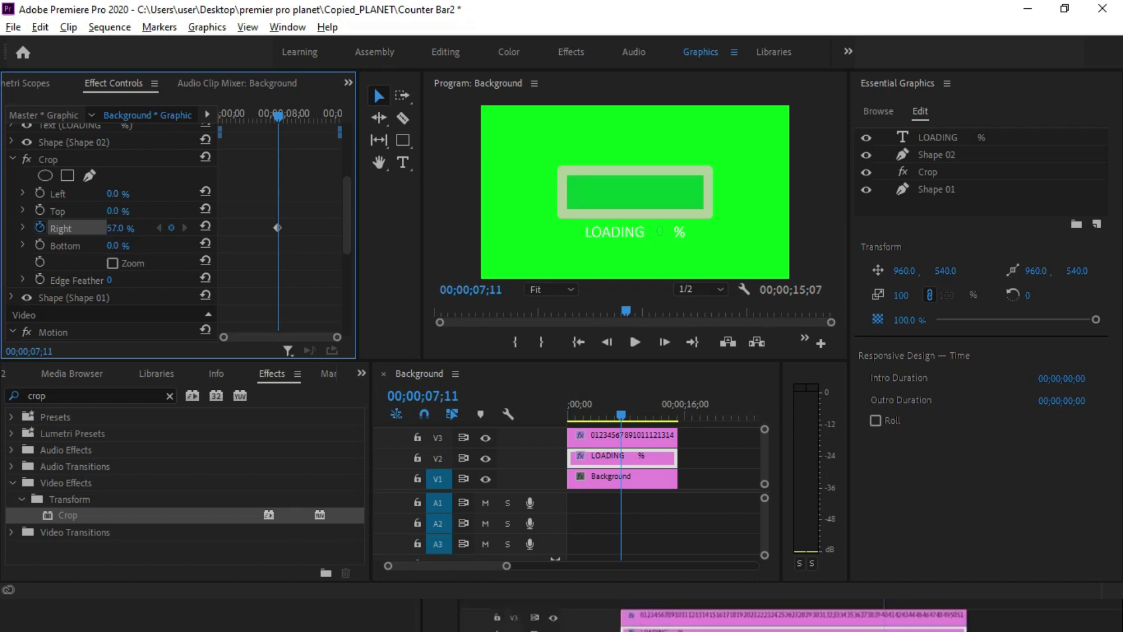
pyautogui.moveTo(113, 228); pyautogui.dragTo(85, 228)
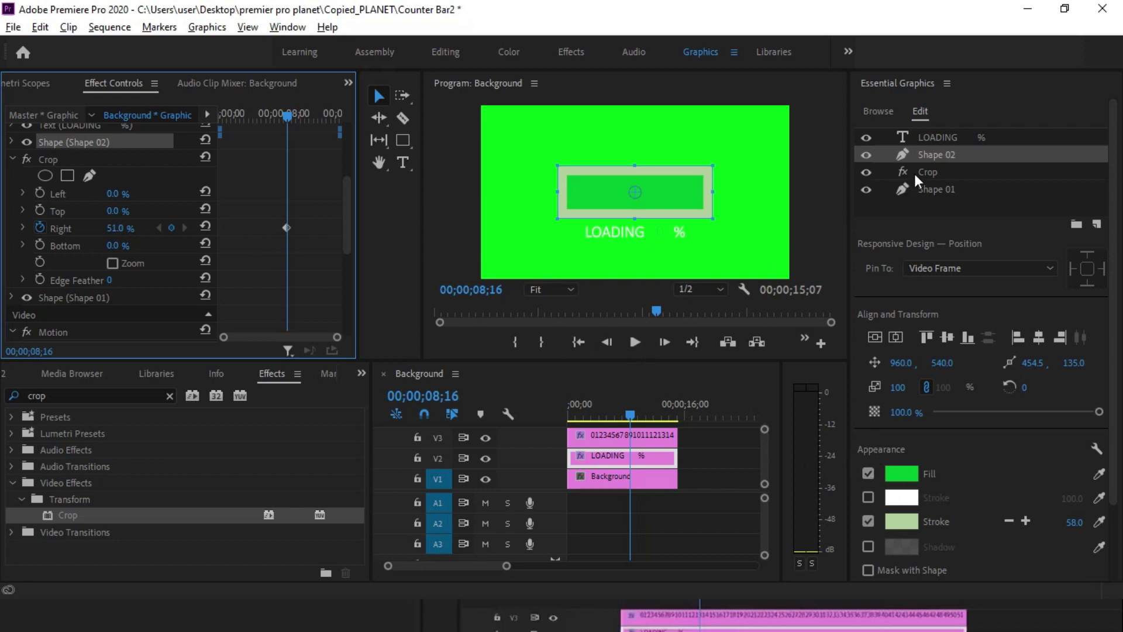
# Step: Turn off Shape 02's green fill and enter a Right crop of 29%
pyautogui.click(869, 474)
pyautogui.moveTo(114, 228)
pyautogui.mouseDown()
pyautogui.moveTo(100, 228)
pyautogui.moveTo(123, 228)
pyautogui.mouseUp()
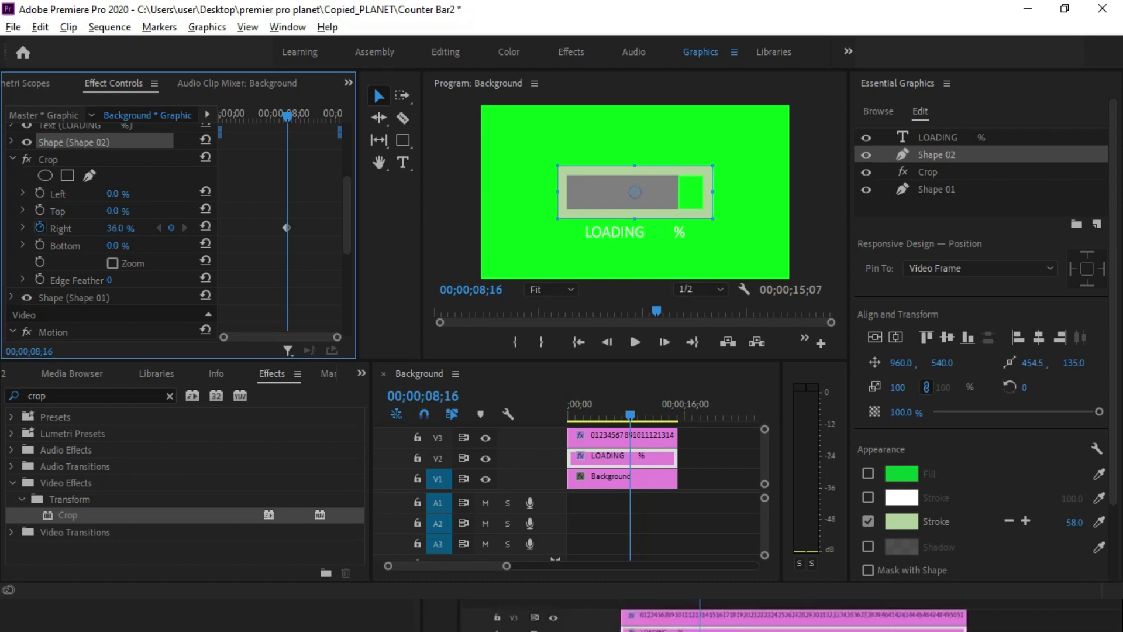
pyautogui.click(117, 228)
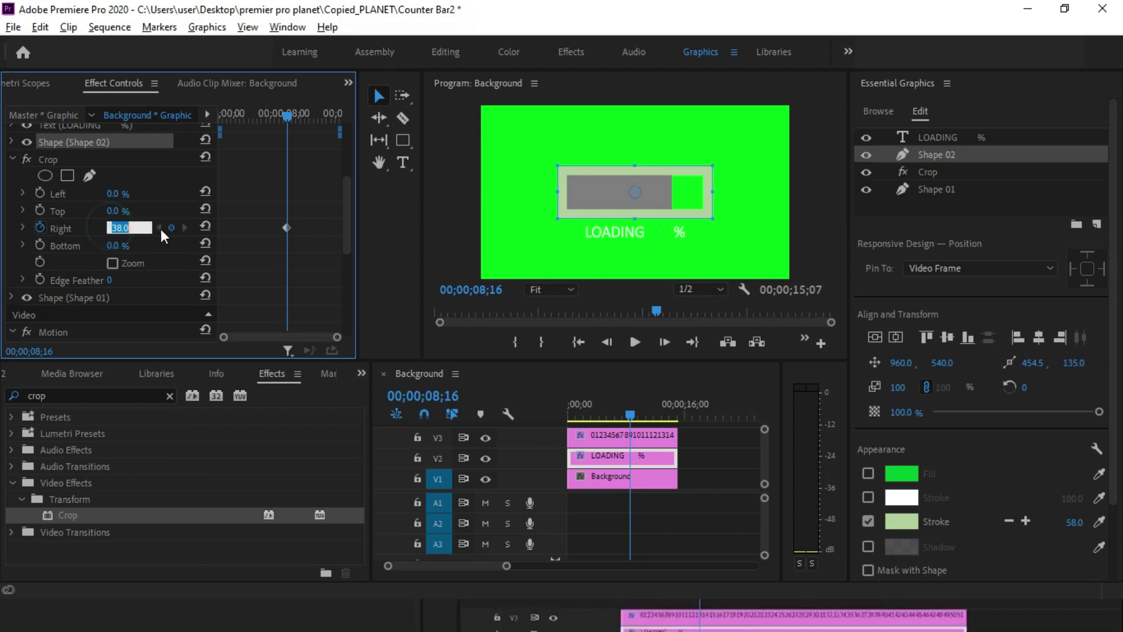
pyautogui.write('29')
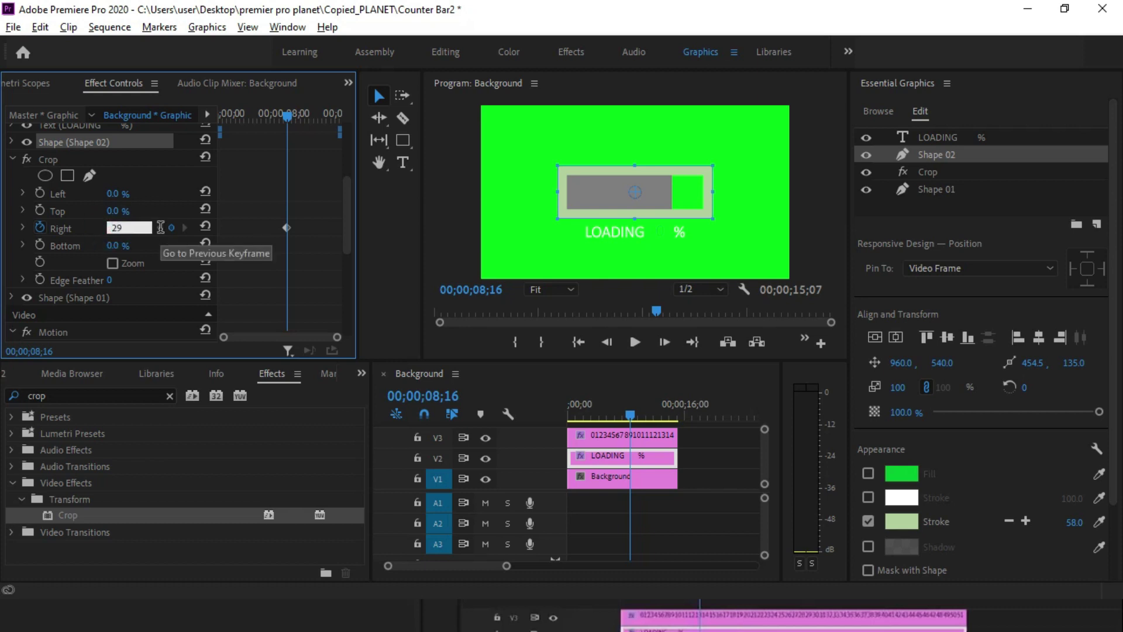
pyautogui.press('Tab')
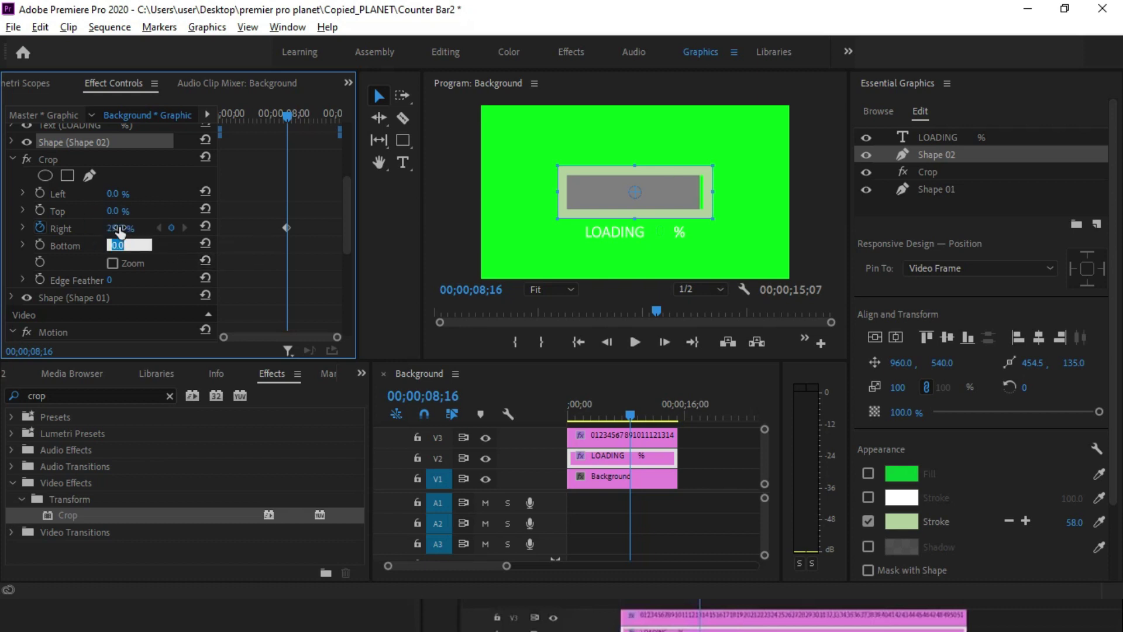
# Step: Set Right crop keyframes to 24% at 00;00;09;17 and 76% at 00;00;02;07
pyautogui.moveTo(288, 228); pyautogui.dragTo(296, 227)
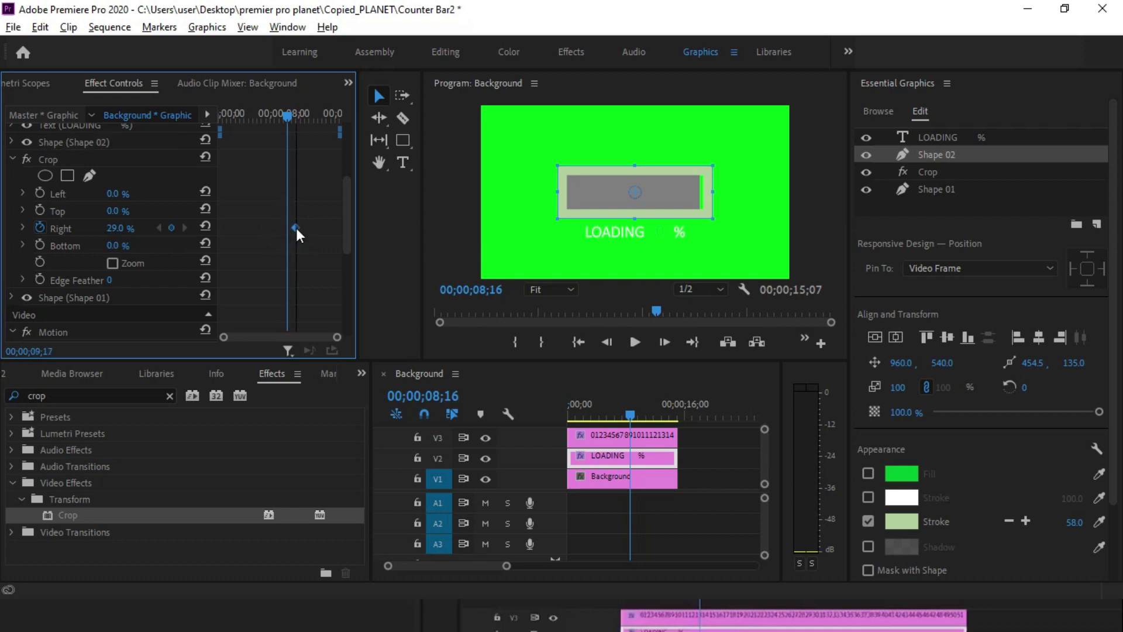
pyautogui.click(185, 228)
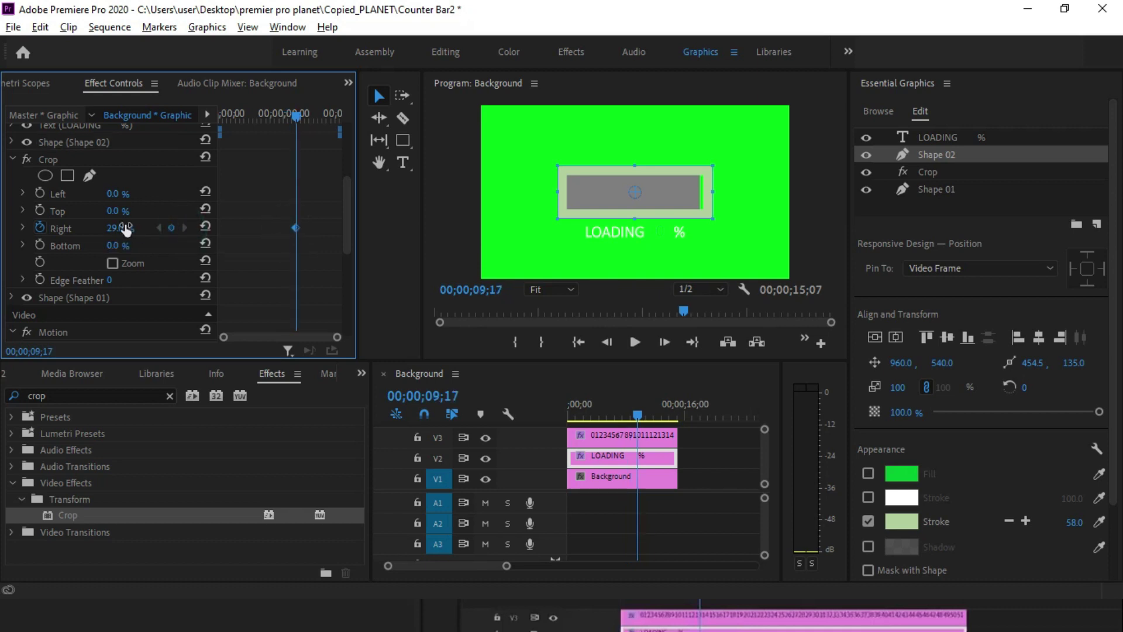
pyautogui.moveTo(115, 227); pyautogui.dragTo(109, 227)
pyautogui.moveTo(294, 116); pyautogui.dragTo(235, 144)
pyautogui.moveTo(119, 236)
pyautogui.mouseDown()
pyautogui.moveTo(88, 235)
pyautogui.moveTo(155, 228)
pyautogui.moveTo(108, 228)
pyautogui.moveTo(123, 228)
pyautogui.mouseUp()
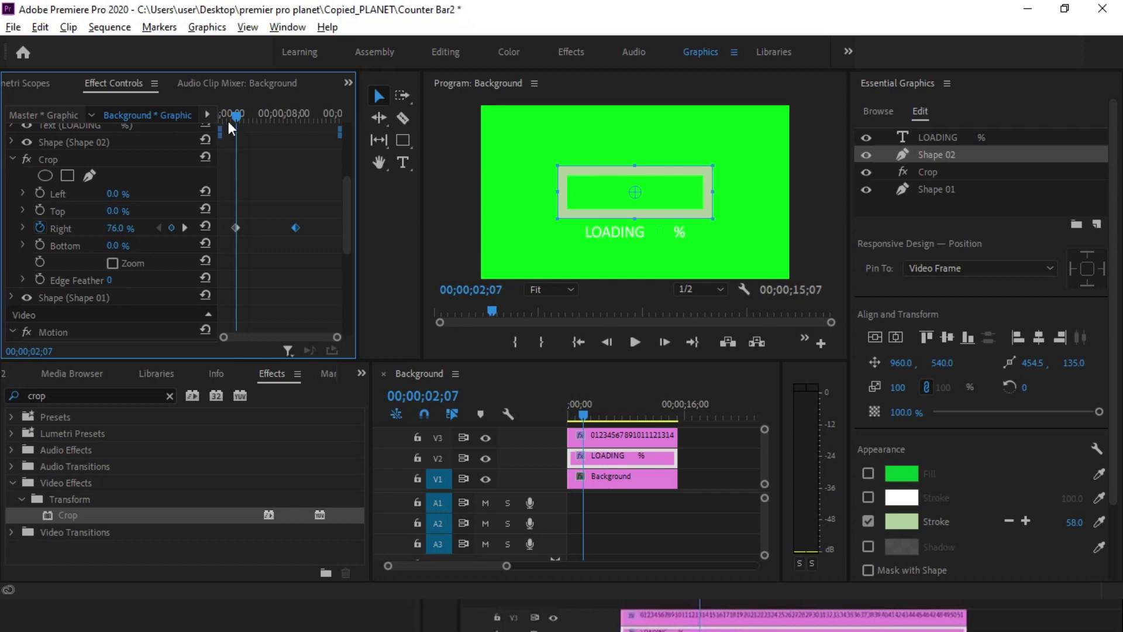
pyautogui.moveTo(229, 123); pyautogui.dragTo(256, 139)
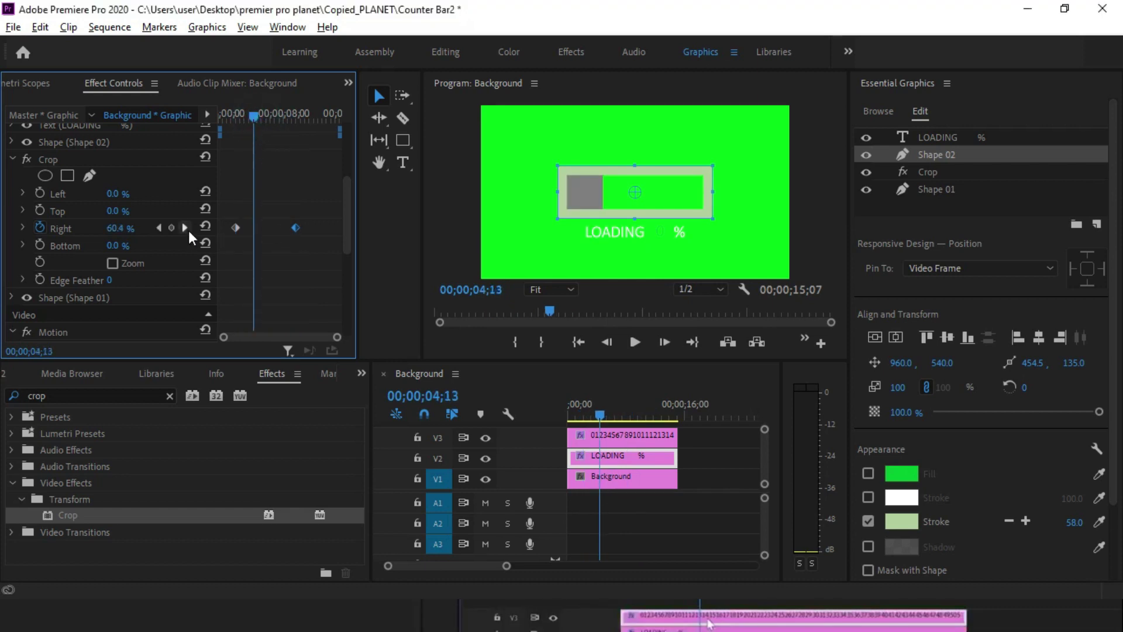
pyautogui.click(159, 228)
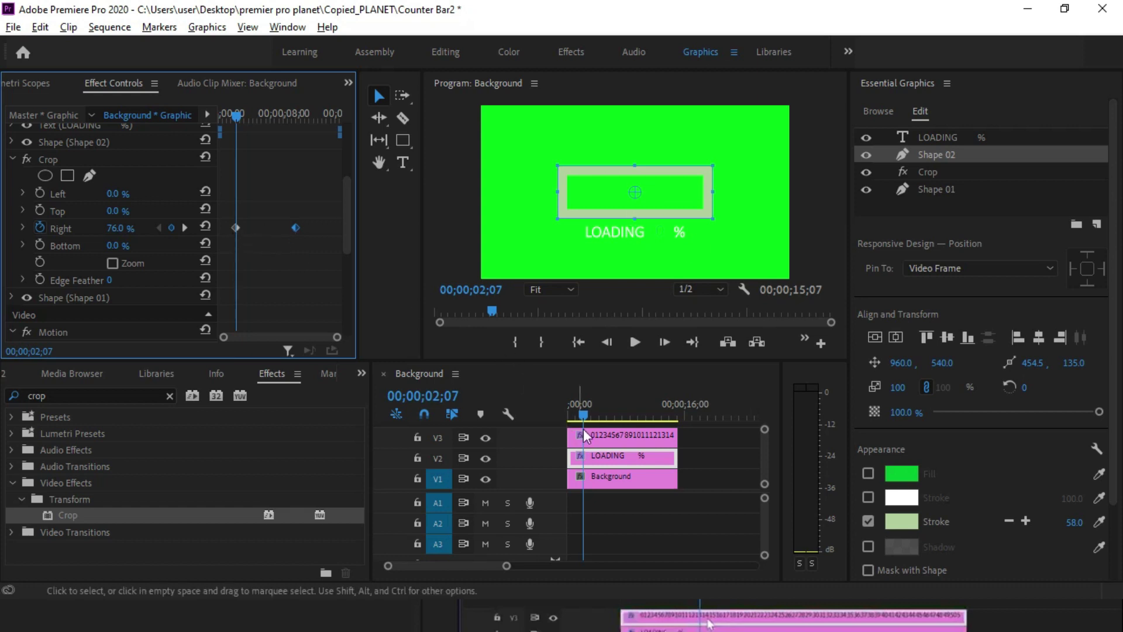
# Step: Add a Position keyframe (1114.8, 811.7) to the V3 number text layer at 00;00;02;07
pyautogui.click(600, 437)
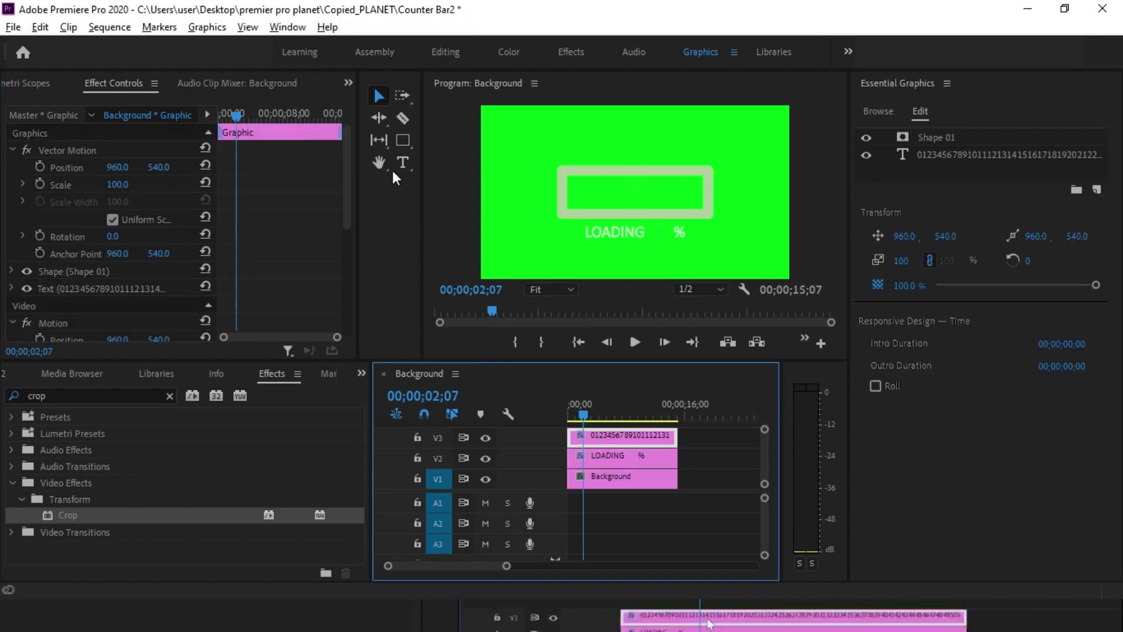
pyautogui.moveTo(349, 167)
pyautogui.mouseDown()
pyautogui.moveTo(345, 233)
pyautogui.moveTo(348, 183)
pyautogui.mouseUp()
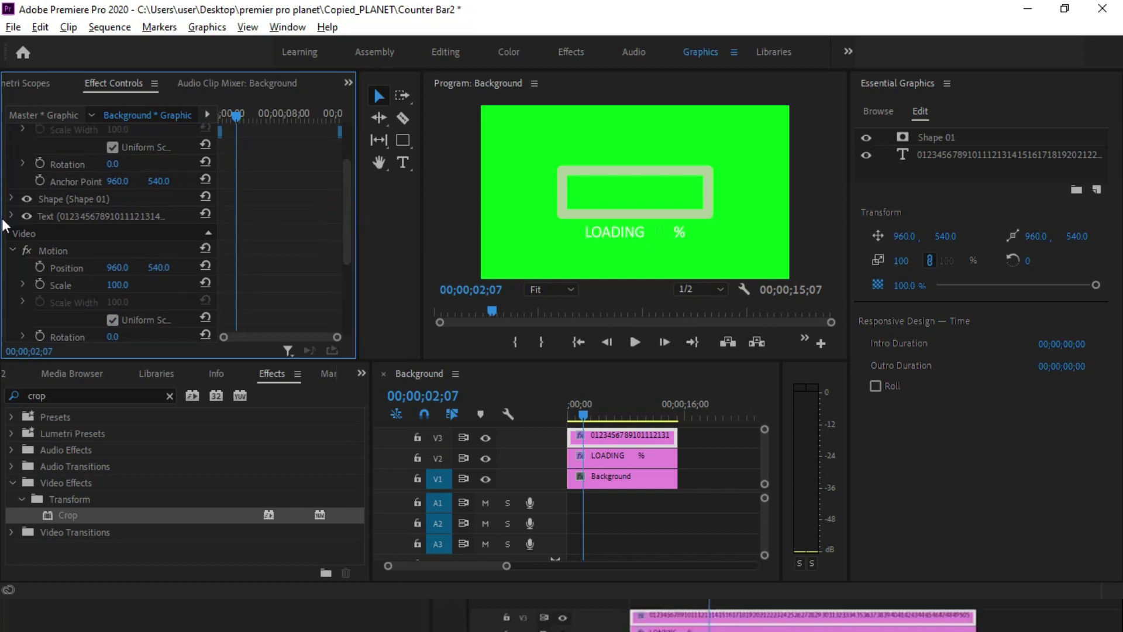
pyautogui.click(69, 219)
pyautogui.click(11, 216)
pyautogui.moveTo(349, 165); pyautogui.dragTo(344, 259)
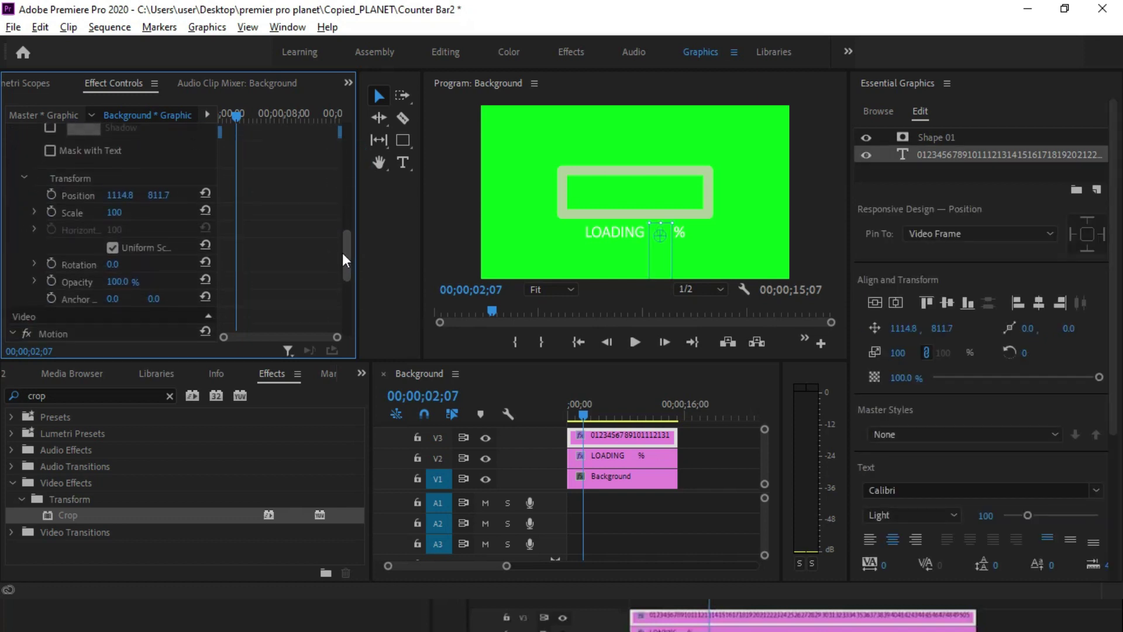
pyautogui.click(51, 194)
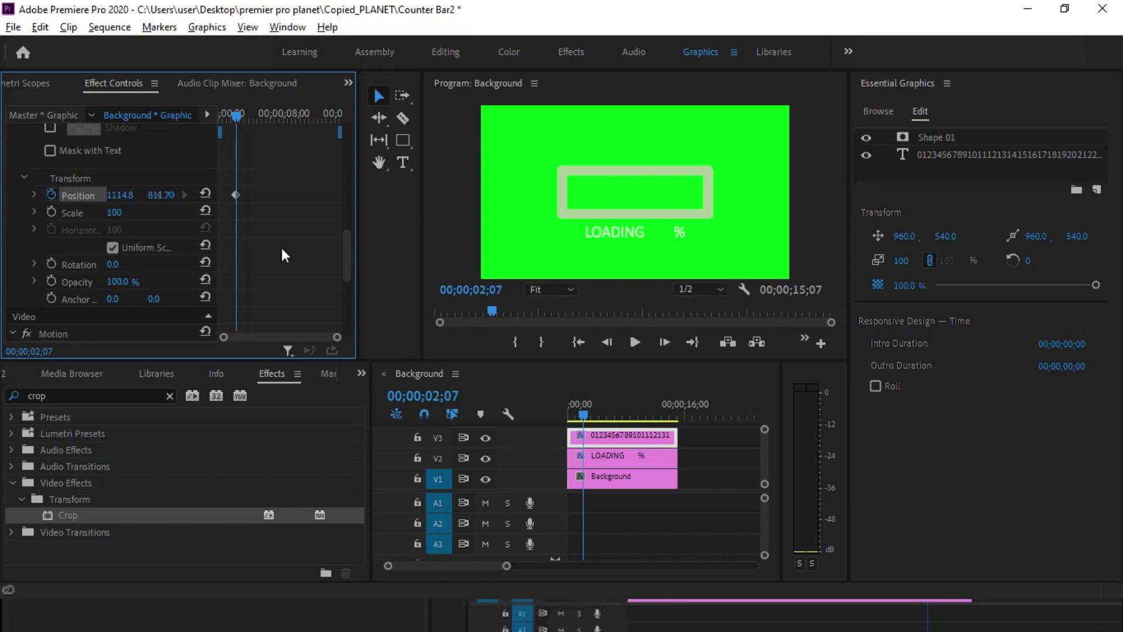
pyautogui.click(602, 457)
pyautogui.moveTo(346, 182); pyautogui.dragTo(344, 248)
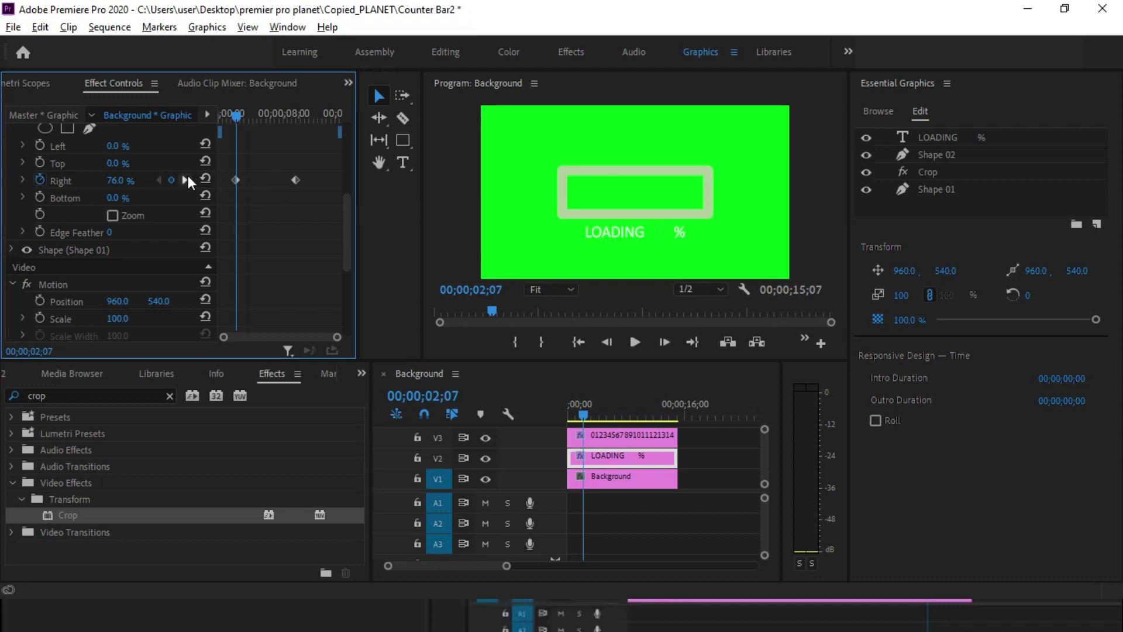
# Step: Set the number strip's Y position to about 702, adding a Position keyframe
pyautogui.click(186, 179)
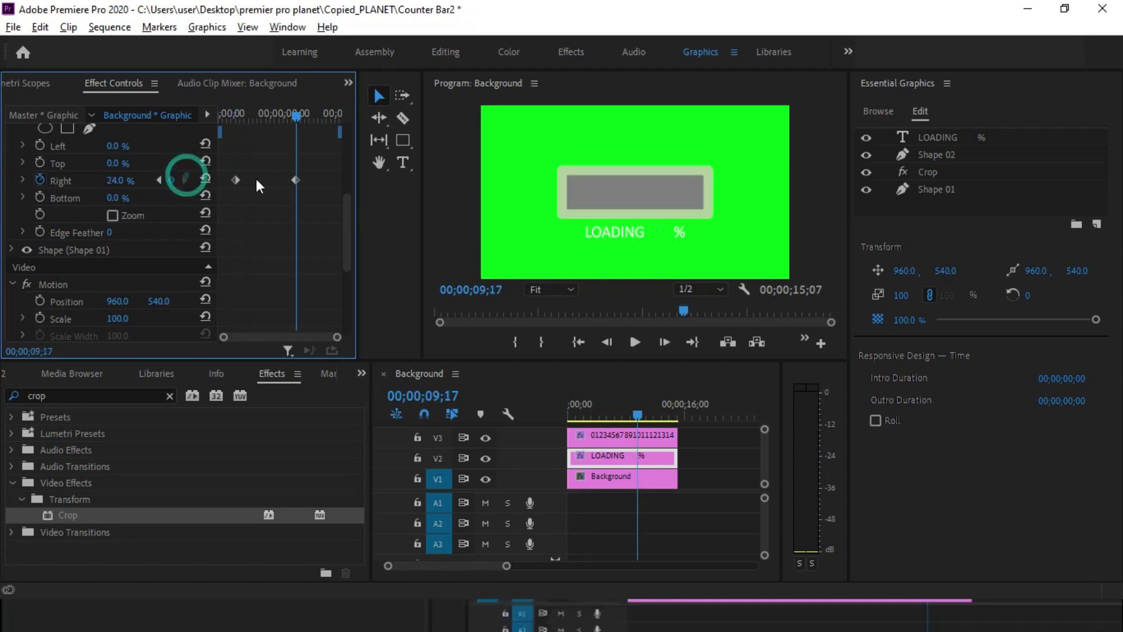
pyautogui.click(603, 434)
pyautogui.moveTo(347, 147); pyautogui.dragTo(347, 211)
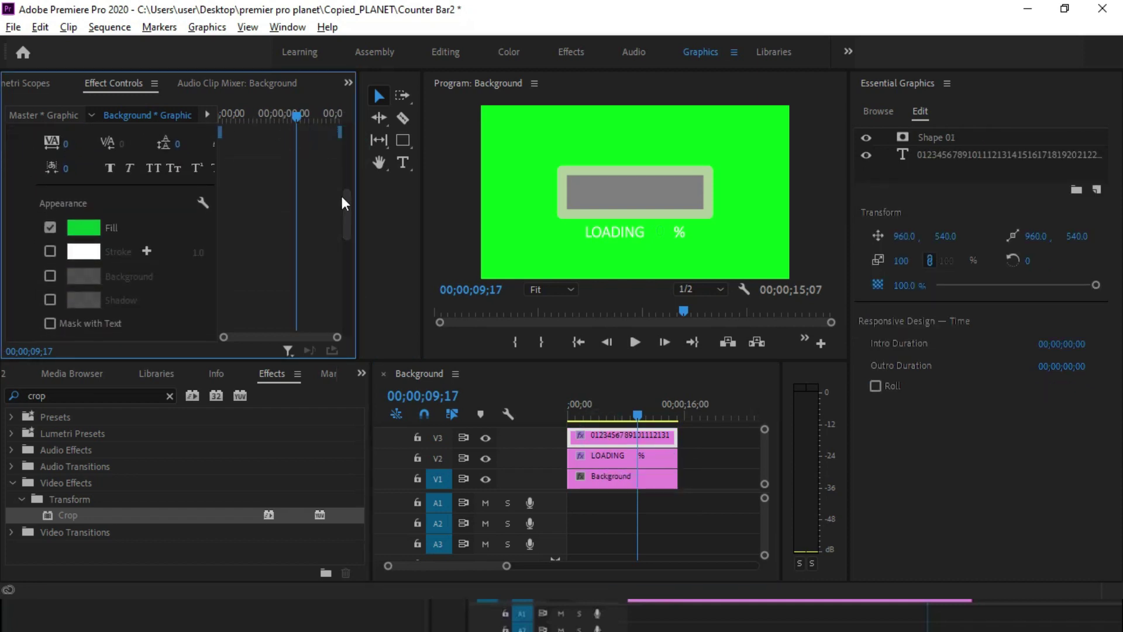
pyautogui.moveTo(347, 219); pyautogui.dragTo(349, 246)
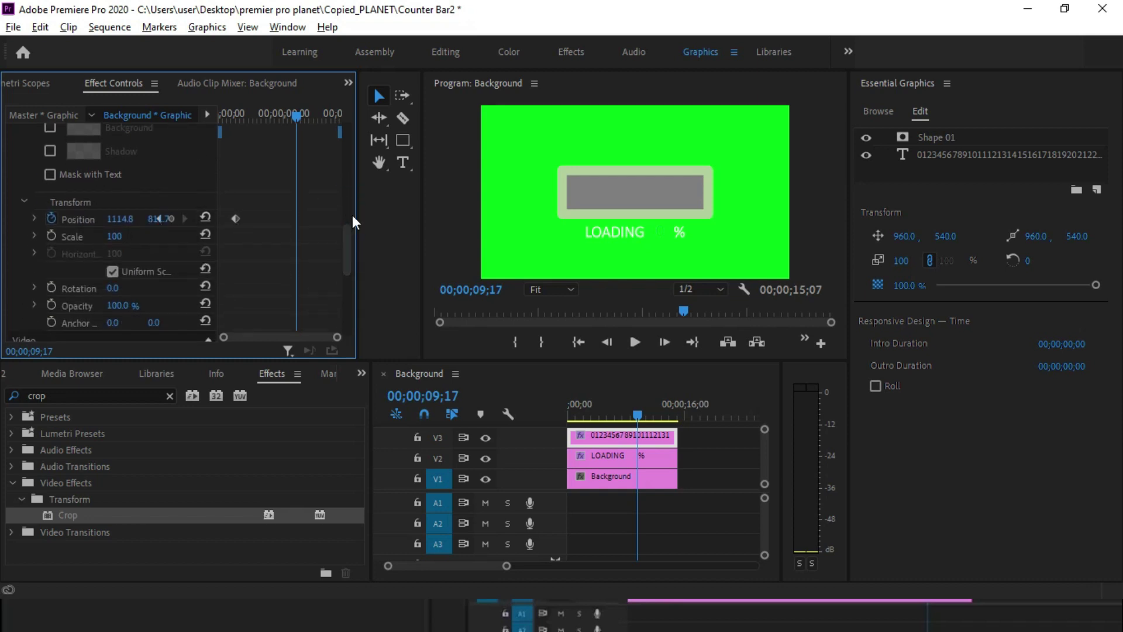
pyautogui.moveTo(356, 214); pyautogui.dragTo(427, 214)
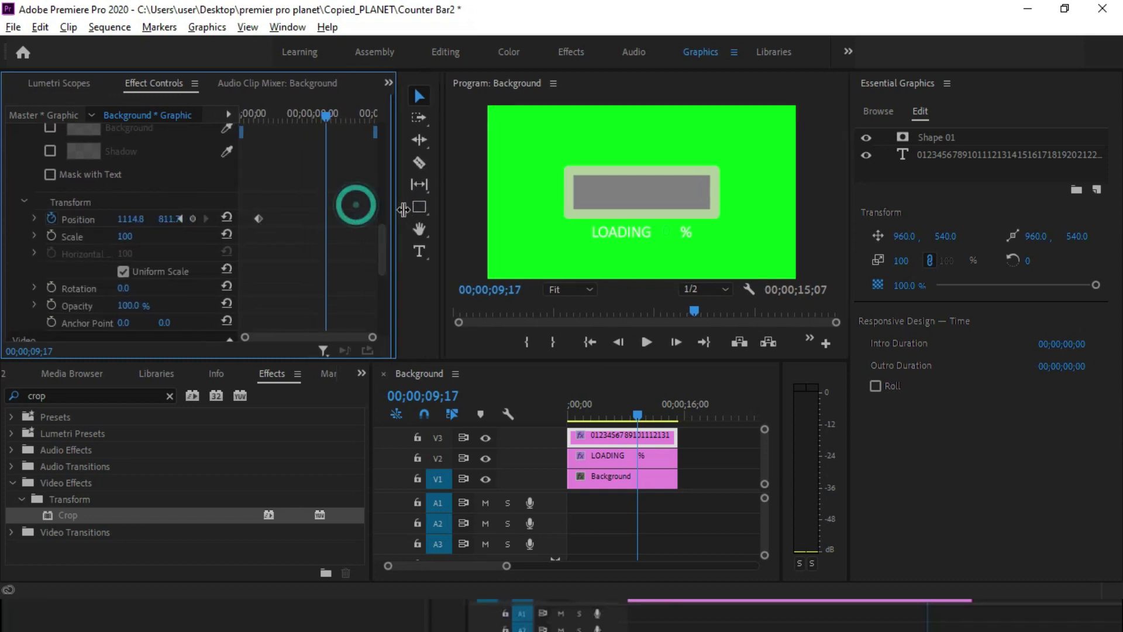
pyautogui.moveTo(180, 220); pyautogui.dragTo(101, 220)
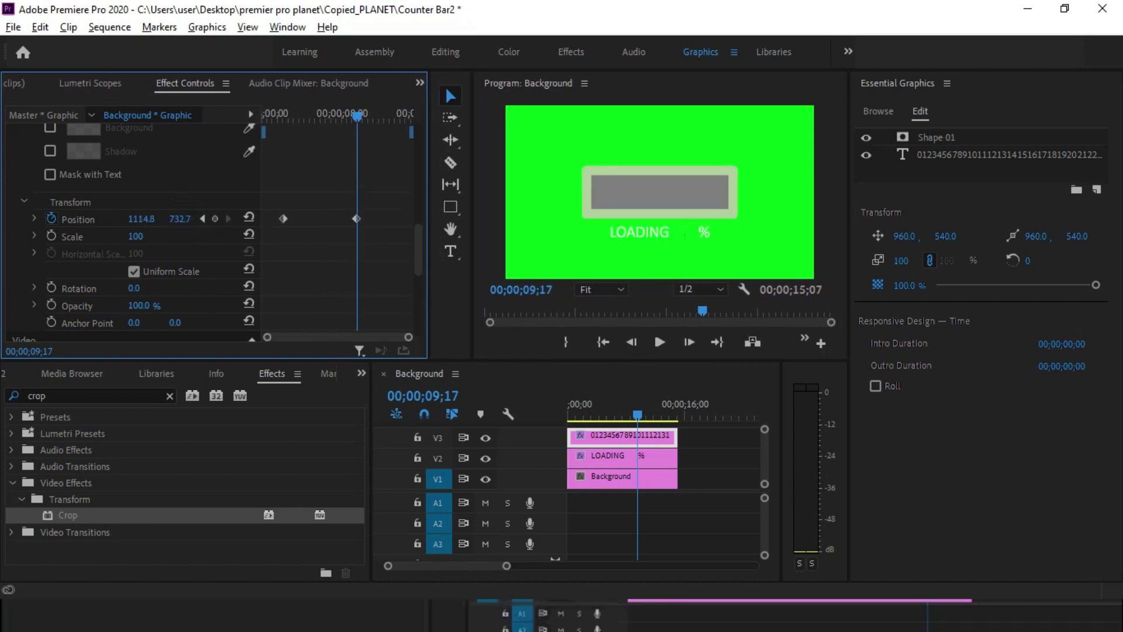
pyautogui.moveTo(180, 219); pyautogui.dragTo(176, 219)
# Step: Push the number strip's Y position up to about -11212.4 at 00;00;09;17
pyautogui.click(181, 219)
pyautogui.click(178, 218)
pyautogui.moveTo(178, 219); pyautogui.dragTo(334, 242)
pyautogui.moveTo(204, 228); pyautogui.dragTo(181, 220)
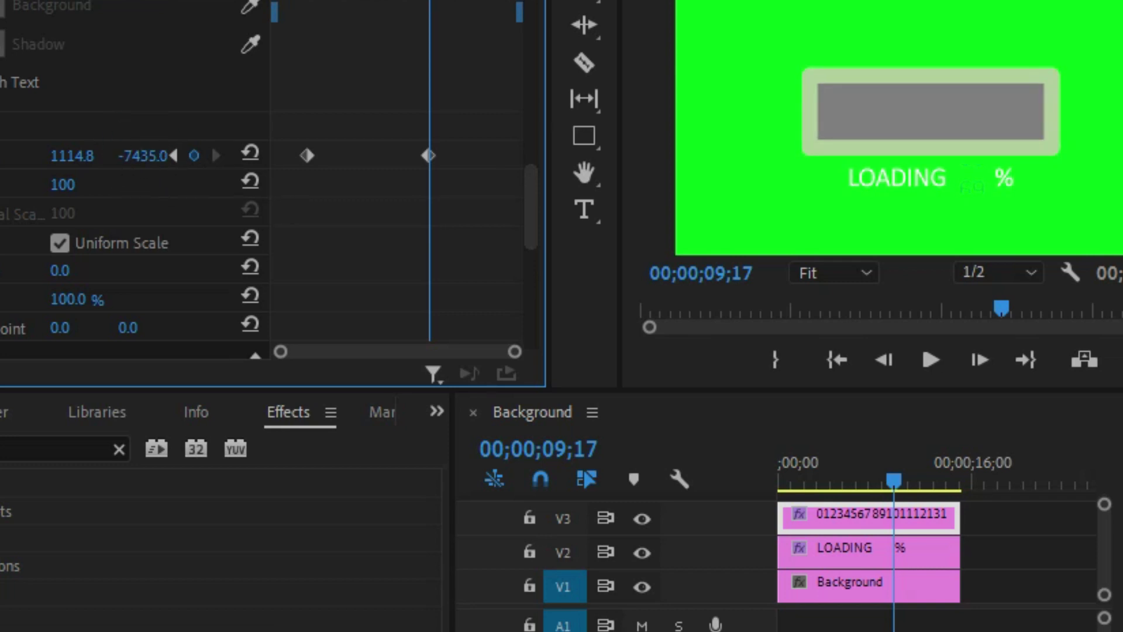
pyautogui.moveTo(181, 219); pyautogui.dragTo(189, 220)
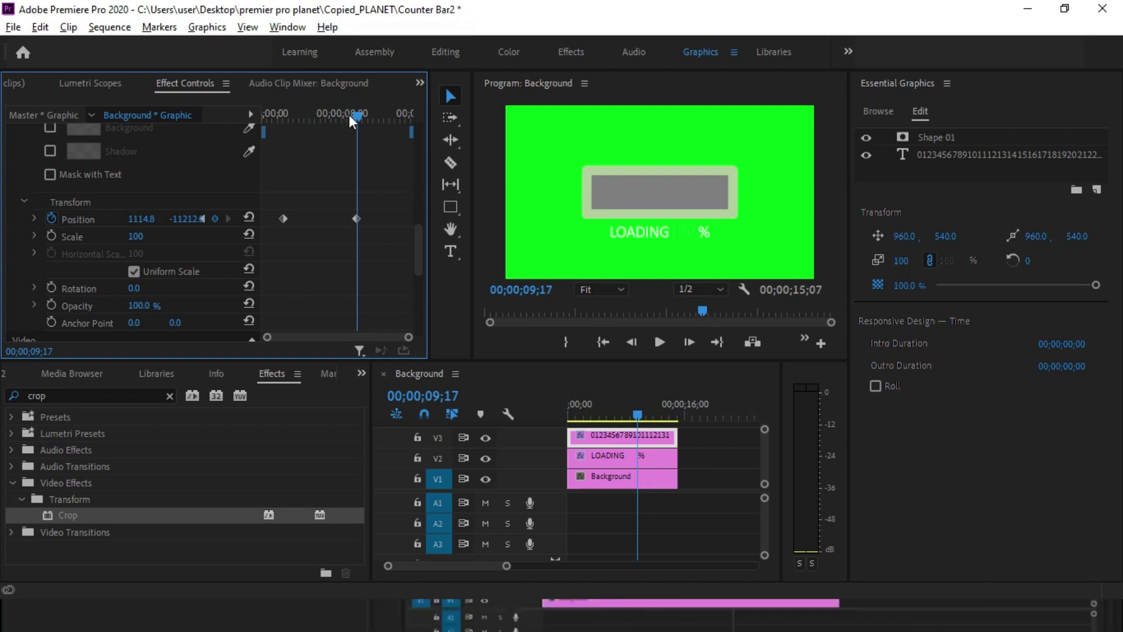
pyautogui.moveTo(356, 117)
pyautogui.mouseDown()
pyautogui.moveTo(292, 138)
pyautogui.moveTo(364, 138)
pyautogui.moveTo(286, 147)
pyautogui.mouseUp()
pyautogui.moveTo(374, 225); pyautogui.dragTo(353, 213)
# Step: Give the number's ending Position keyframe Ease In and its starting keyframe Ease Out
pyautogui.click(361, 234)
pyautogui.click(355, 218)
pyautogui.rightClick(356, 219)
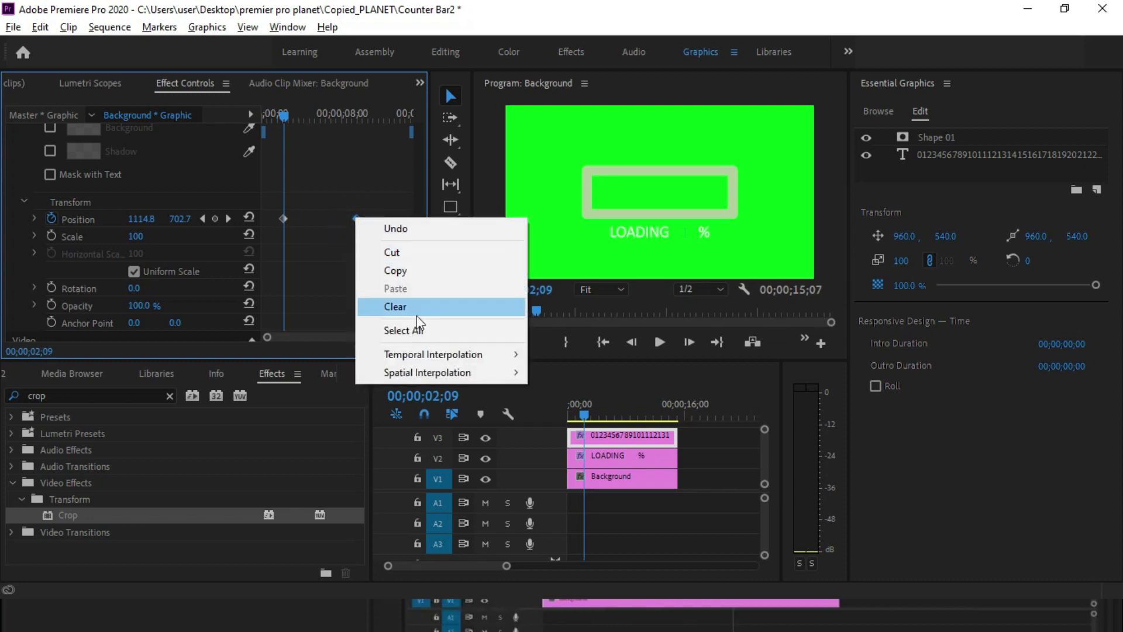
pyautogui.moveTo(444, 357)
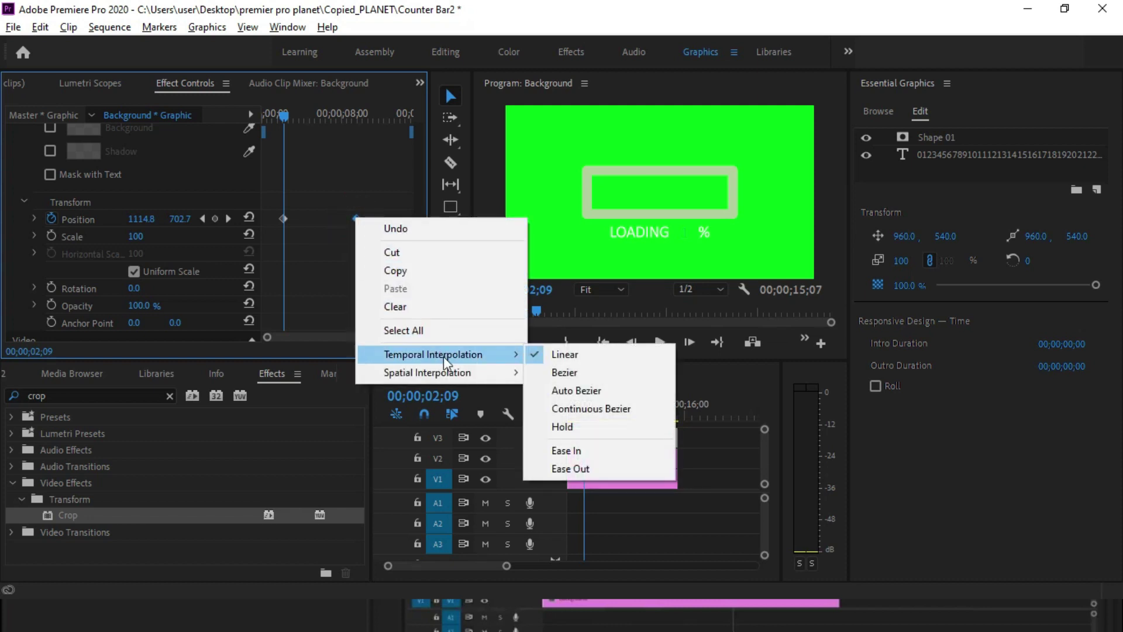
pyautogui.click(585, 452)
pyautogui.rightClick(283, 219)
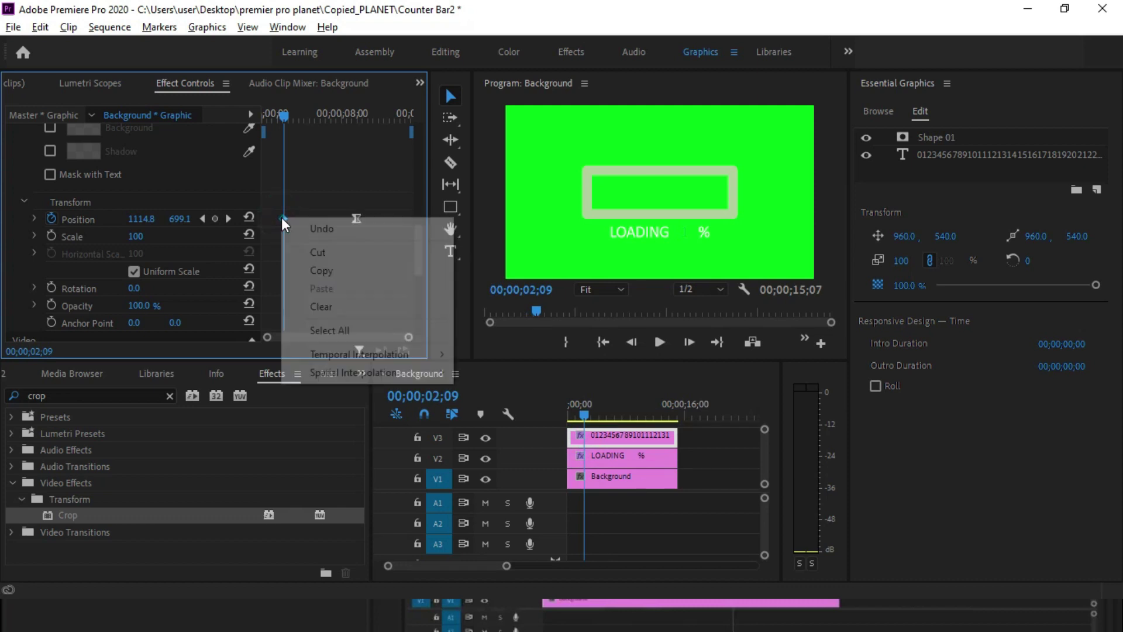
pyautogui.moveTo(359, 353)
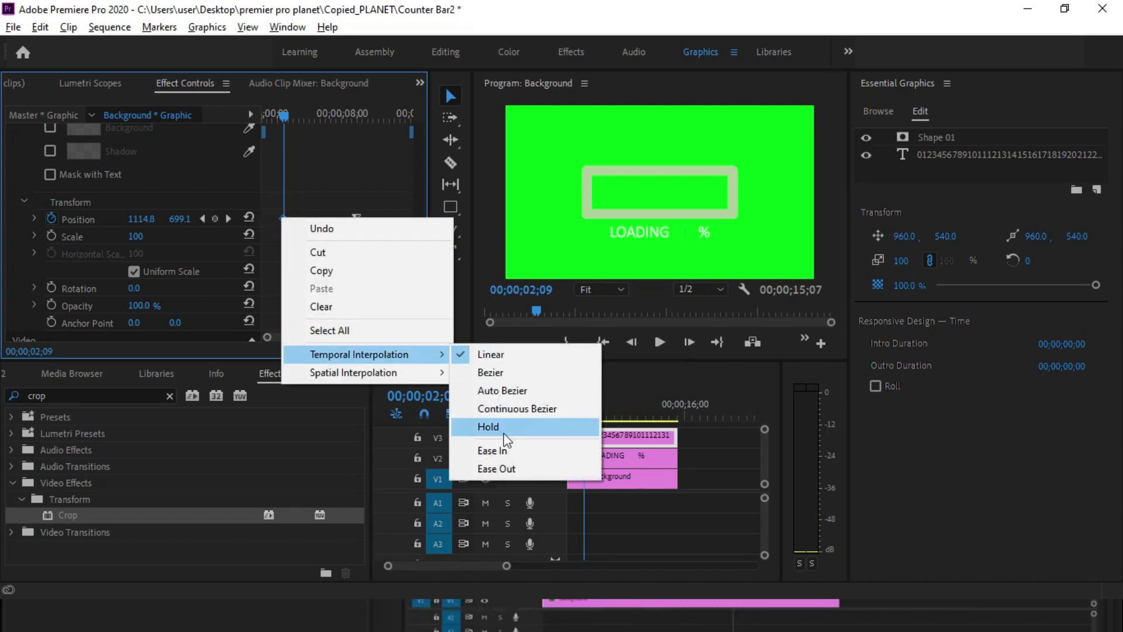
pyautogui.click(504, 469)
# Step: Give the Crop Right ending keyframe Ease In and its starting keyframe Ease Out
pyautogui.click(614, 462)
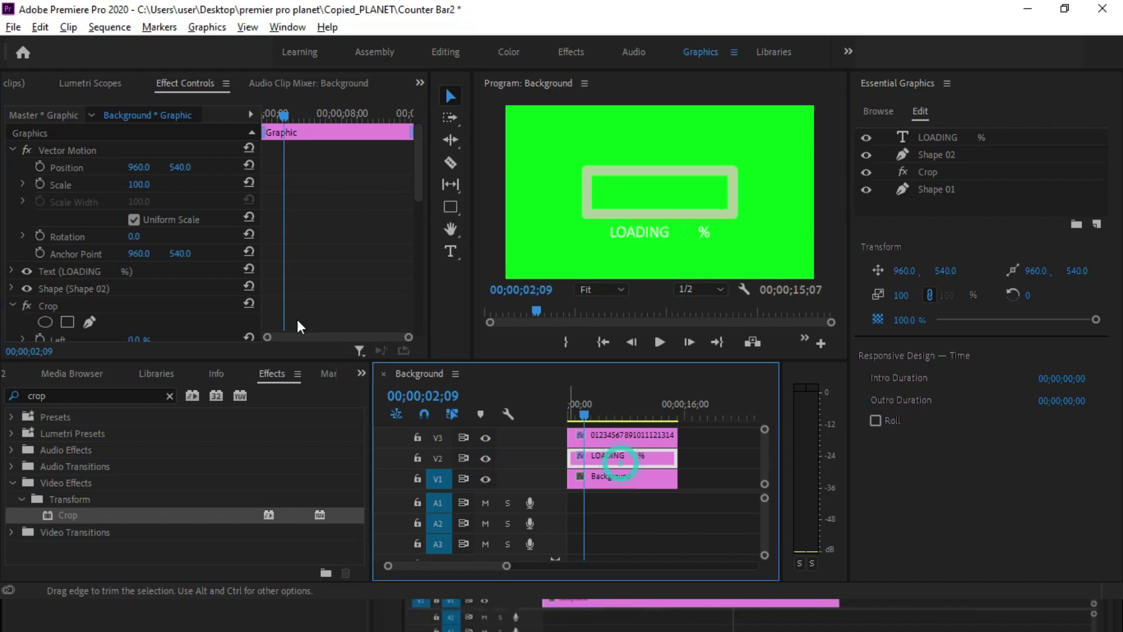
pyautogui.moveTo(418, 171); pyautogui.dragTo(422, 270)
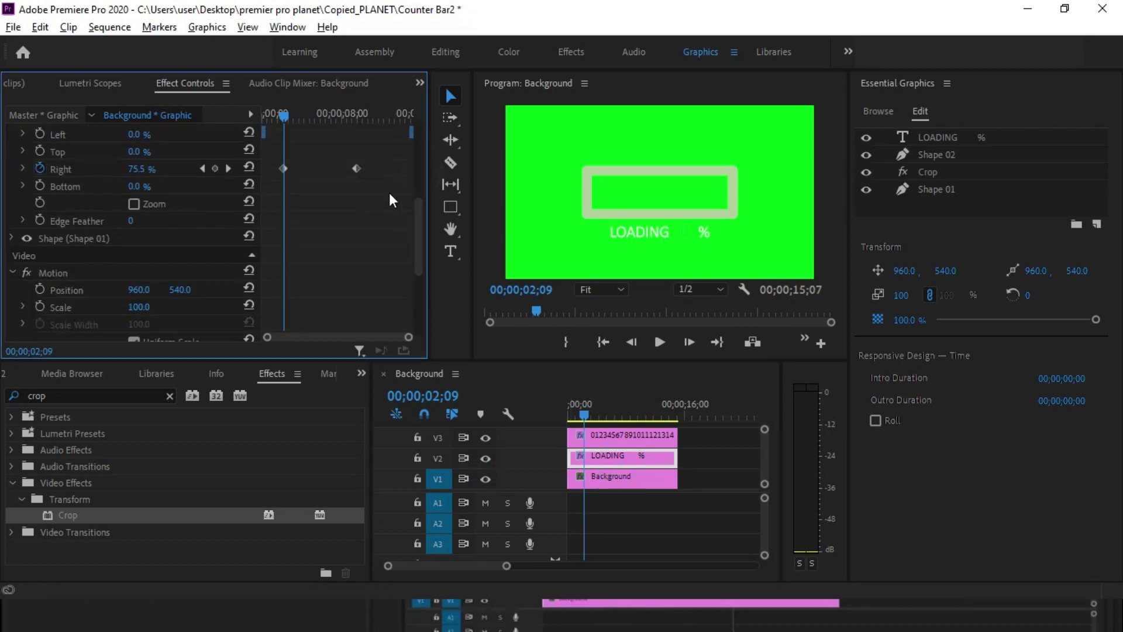
pyautogui.click(358, 169)
pyautogui.rightClick(358, 169)
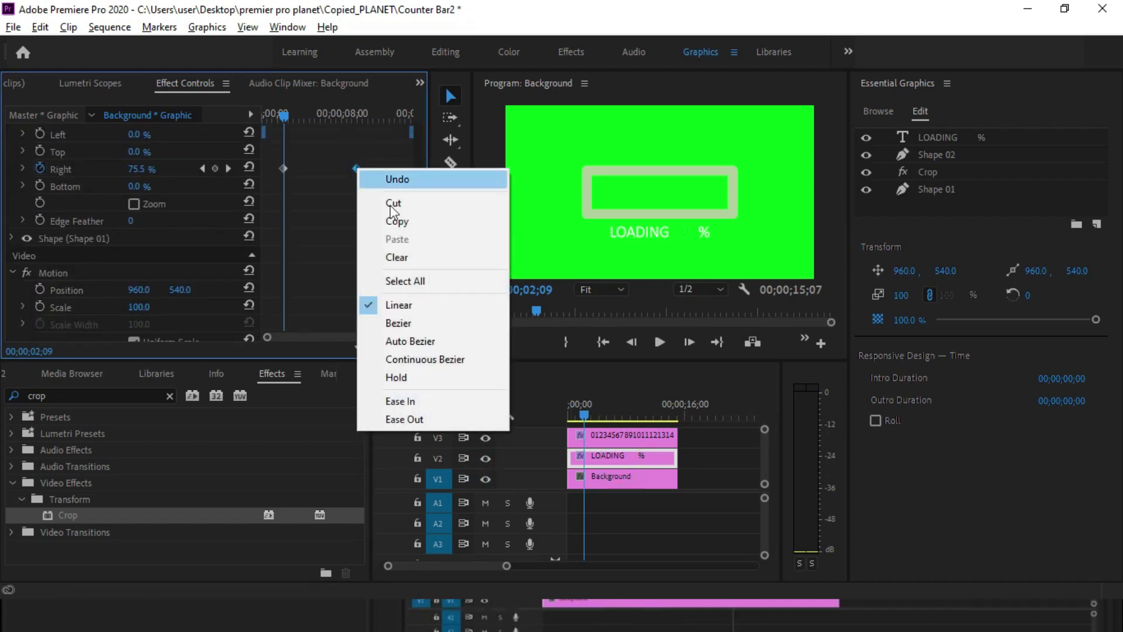
pyautogui.click(471, 397)
pyautogui.rightClick(283, 168)
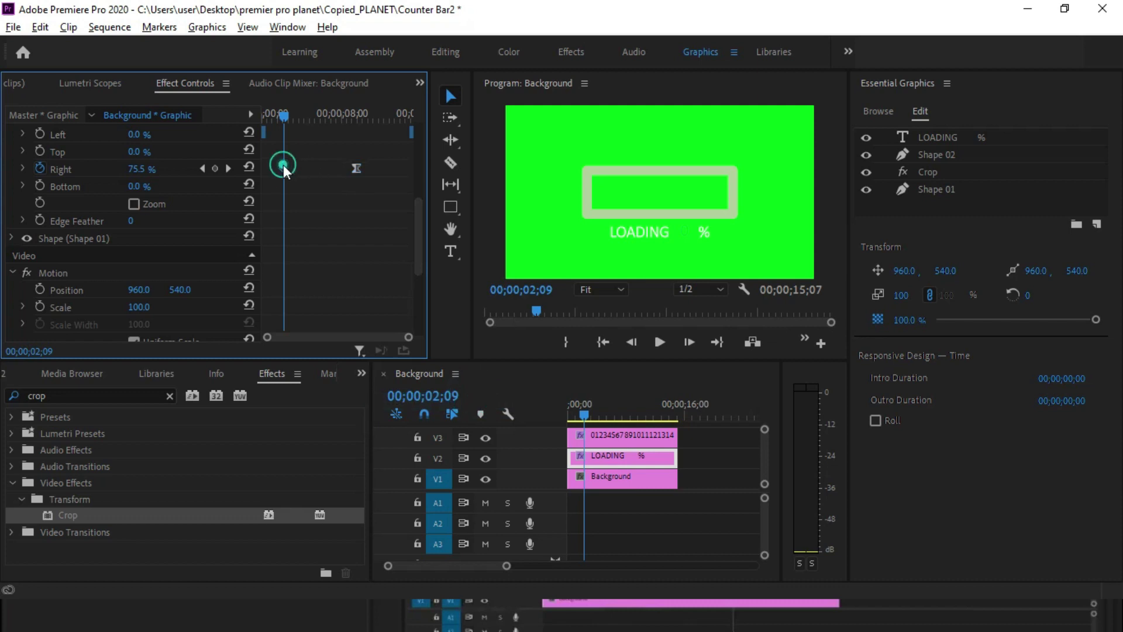
pyautogui.click(382, 416)
pyautogui.moveTo(586, 416); pyautogui.dragTo(634, 416)
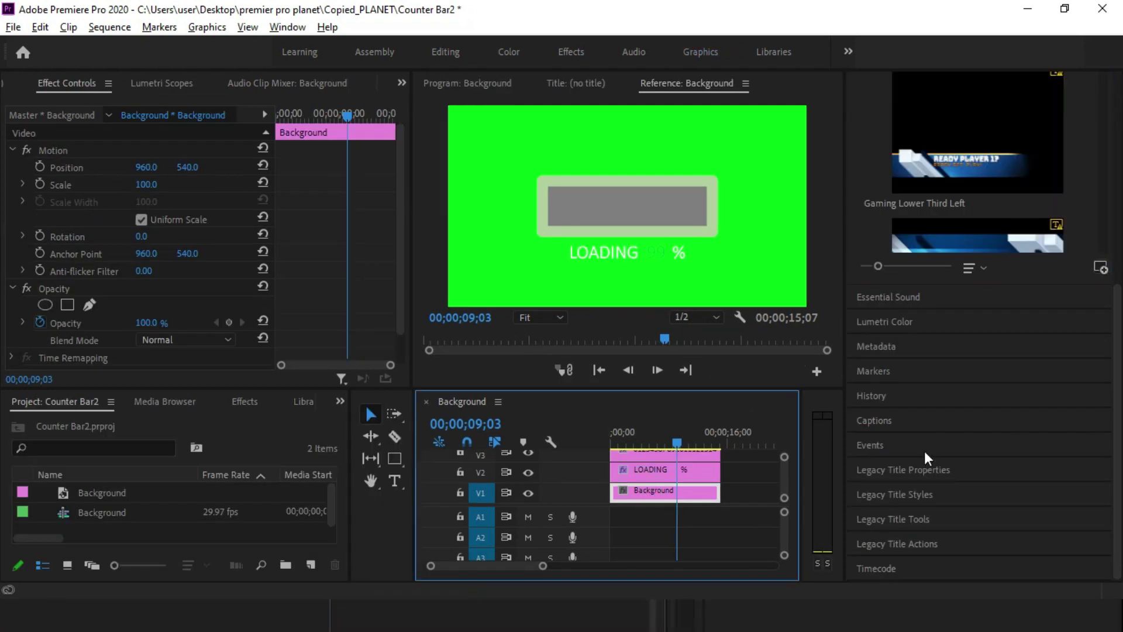
# Step: Set the Background clip's Lumetri Color Vignette Amount to -2.0
pyautogui.click(897, 326)
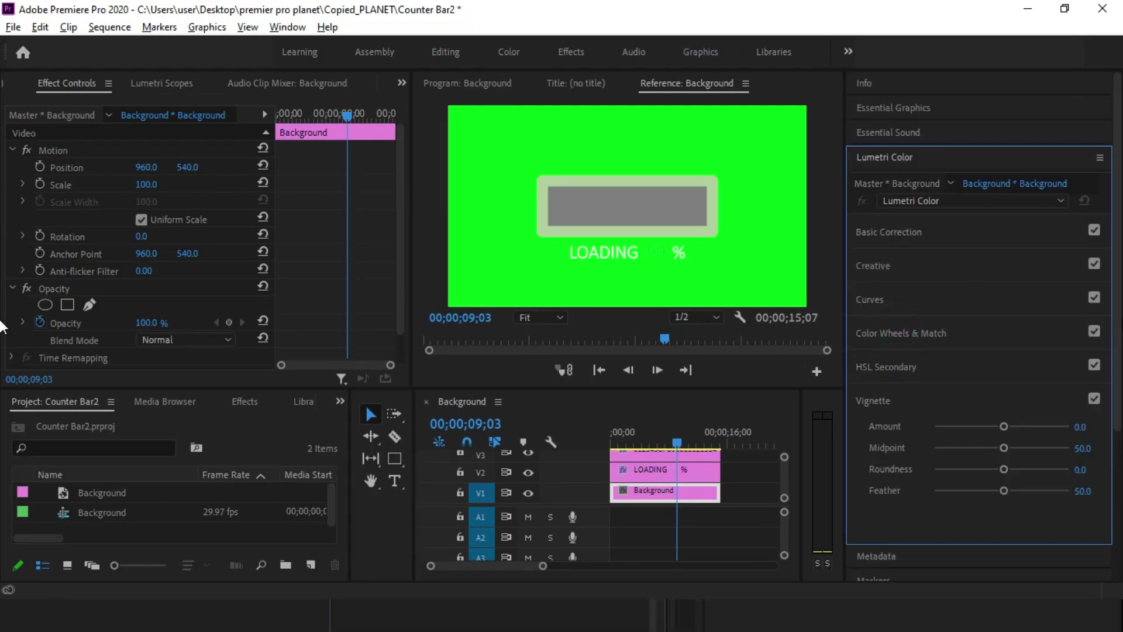
pyautogui.scroll(-3, 1118, 354)
pyautogui.scroll(-2, 1118, 354)
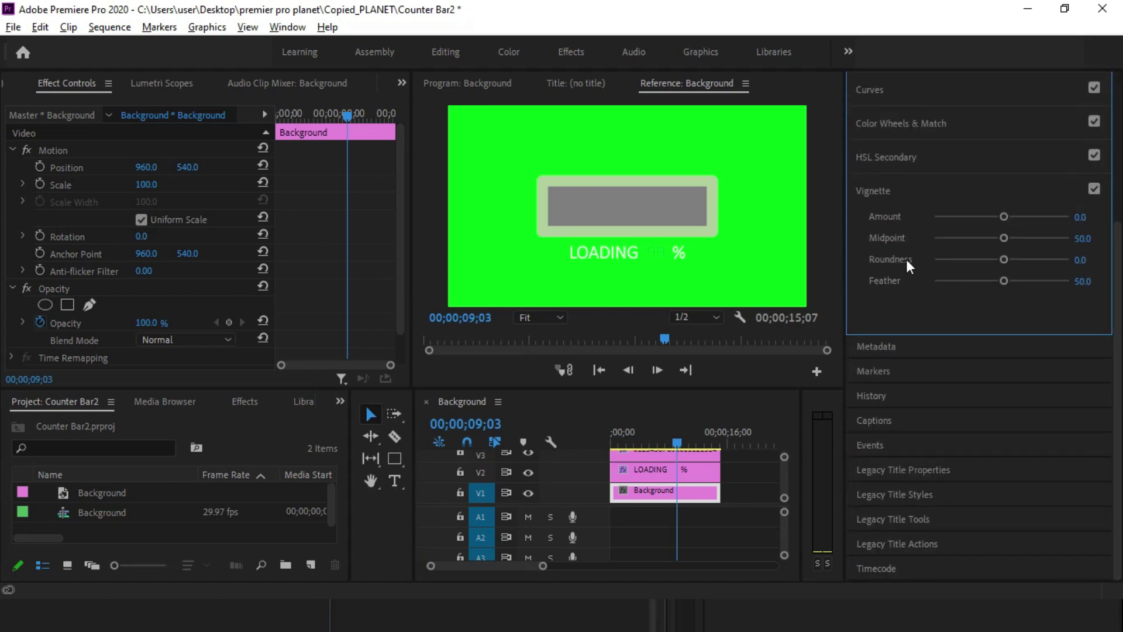
pyautogui.scroll(4, 903, 275)
pyautogui.click(883, 307)
pyautogui.scroll(-1, 912, 304)
pyautogui.click(871, 276)
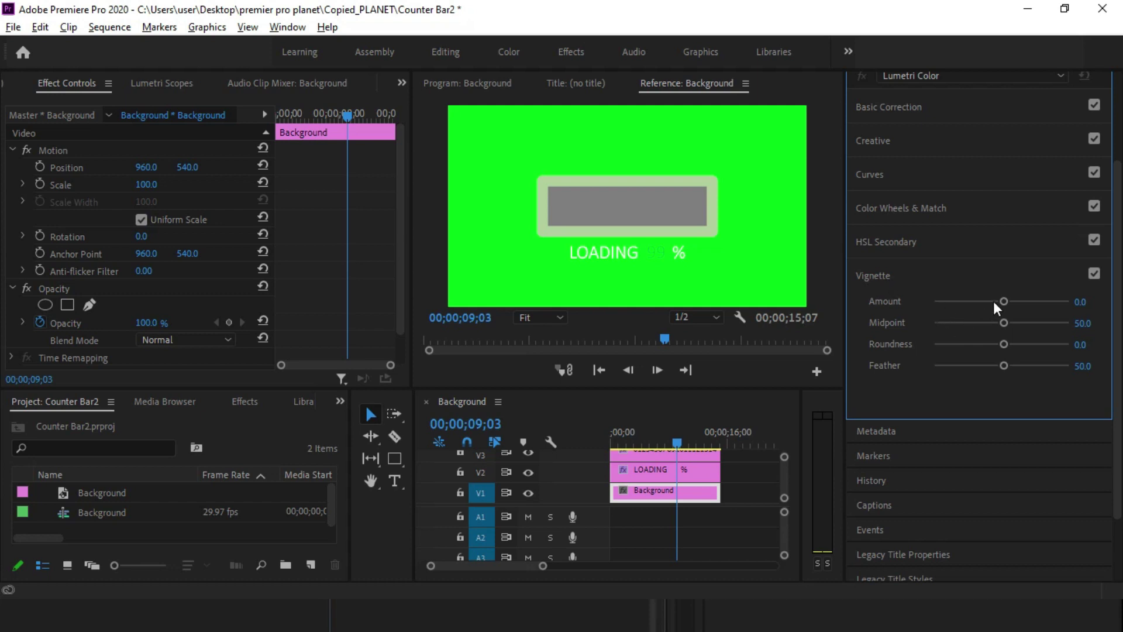
pyautogui.moveTo(1004, 302); pyautogui.dragTo(935, 302)
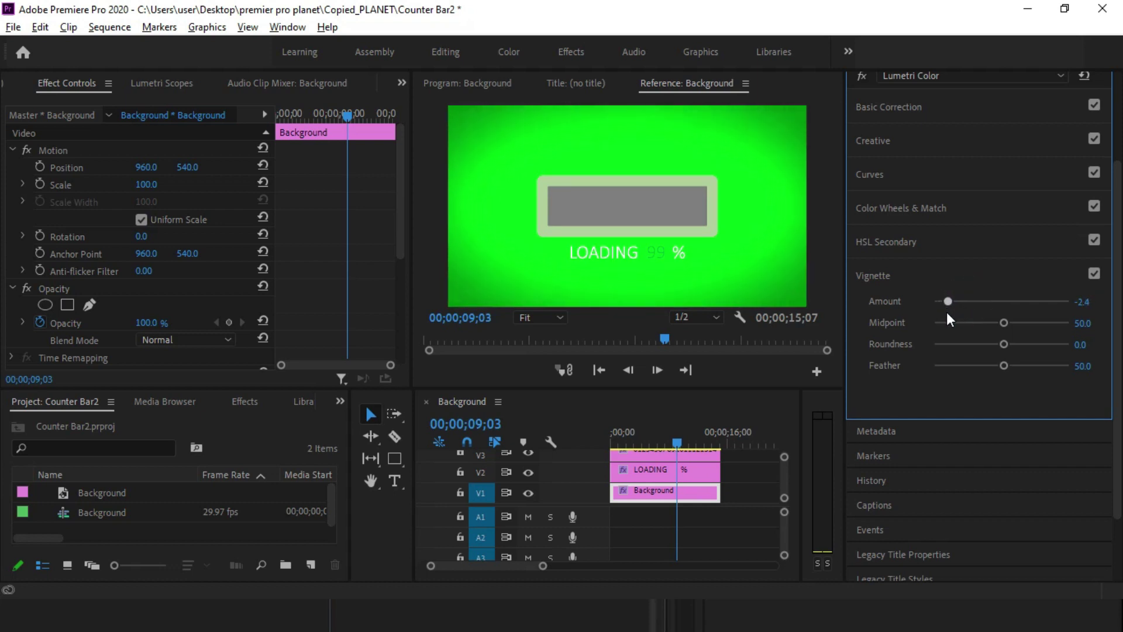
pyautogui.click(675, 468)
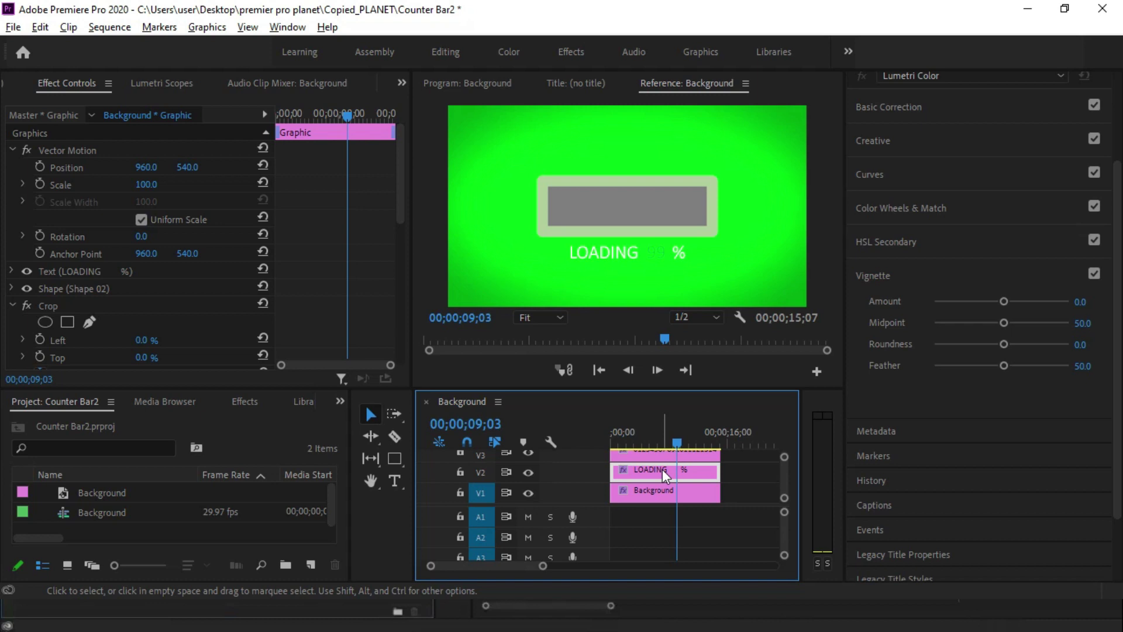
# Step: Add Venetian Blinds below Crop on the LOADING graphic, with 31% completion and width 22
pyautogui.click(255, 404)
pyautogui.click(88, 420)
pyautogui.write('ven')
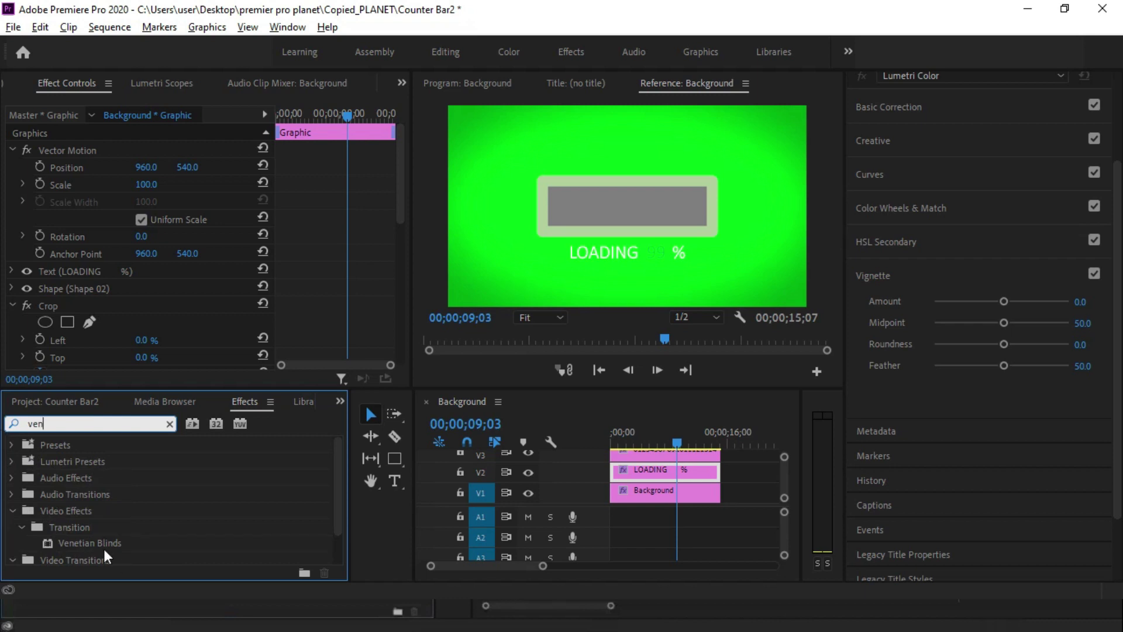
pyautogui.click(94, 543)
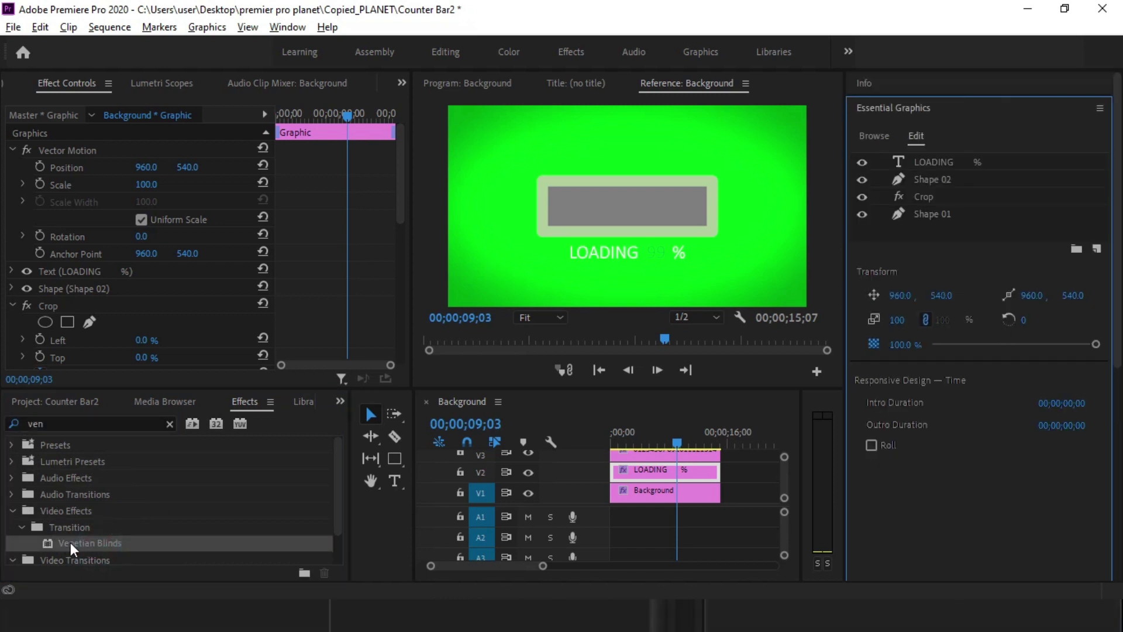
pyautogui.moveTo(72, 544)
pyautogui.mouseDown()
pyautogui.moveTo(921, 208)
pyautogui.moveTo(876, 211)
pyautogui.mouseUp()
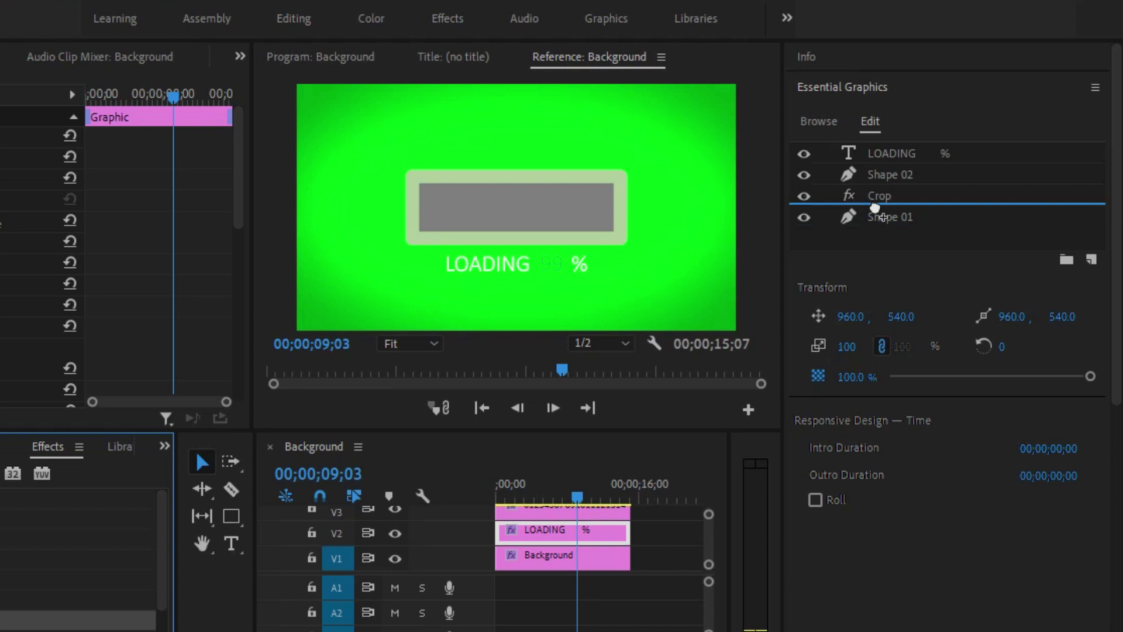
pyautogui.click(795, 219)
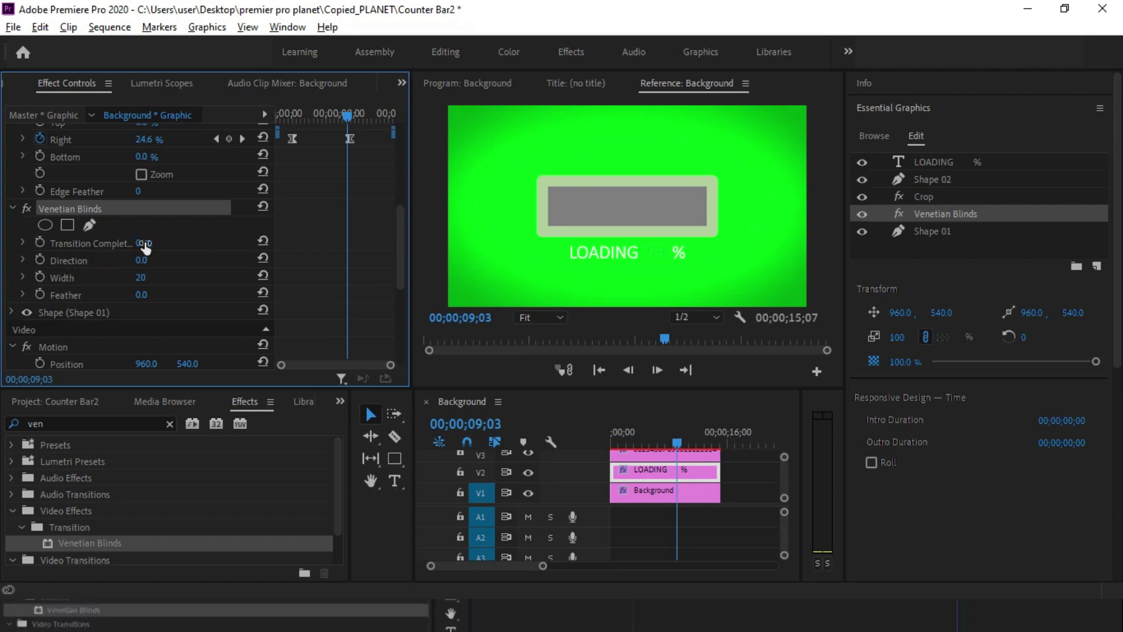
pyautogui.moveTo(142, 245)
pyautogui.mouseDown()
pyautogui.moveTo(170, 246)
pyautogui.moveTo(173, 282)
pyautogui.moveTo(159, 285)
pyautogui.mouseUp()
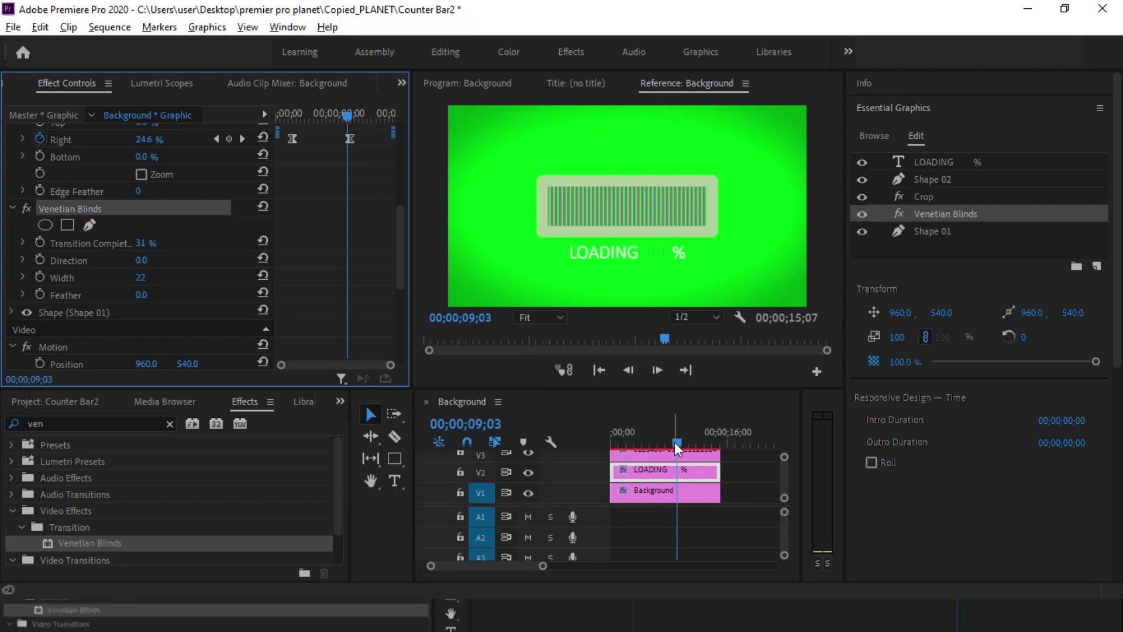
# Step: Return the playhead to the sequence start and play the loading animation full screen up to 100%
pyautogui.moveTo(677, 449); pyautogui.dragTo(621, 447)
pyautogui.press('space')
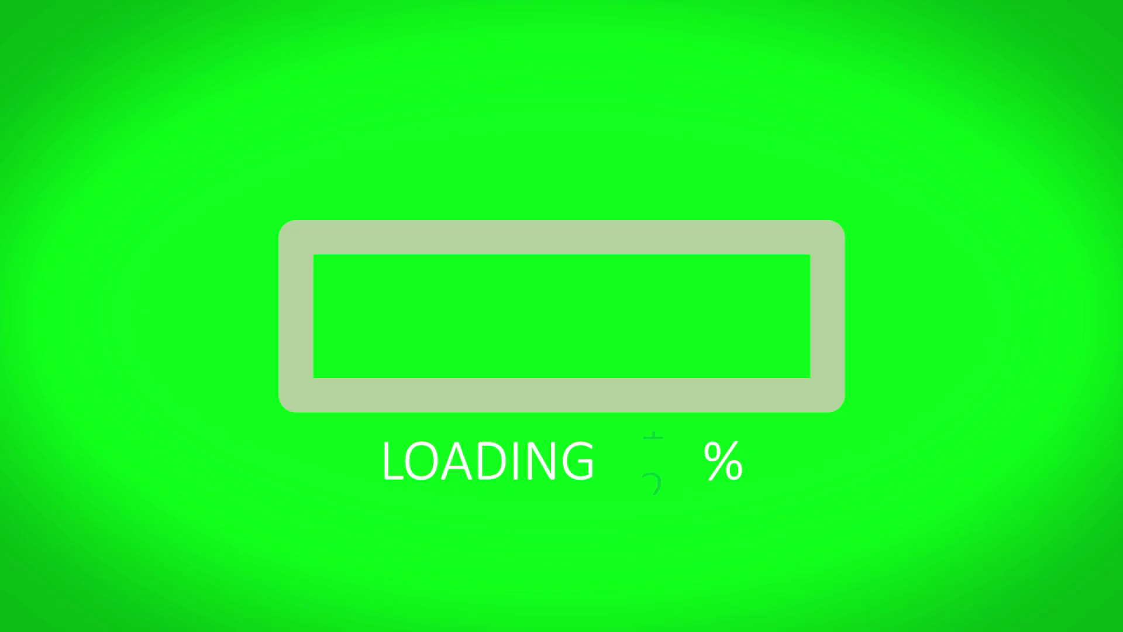